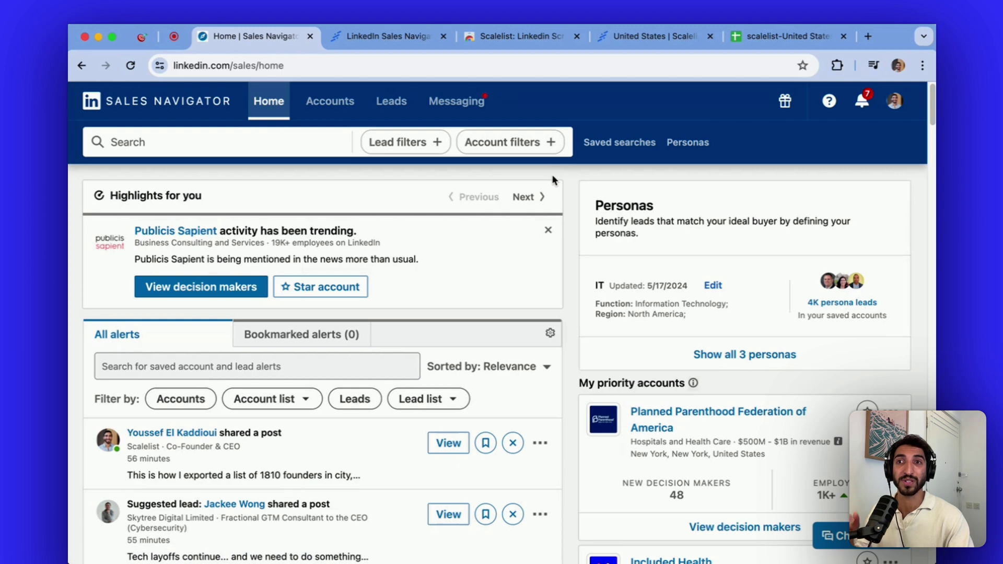
Open the lead filters and look through the Function options in the Role section
click(394, 144)
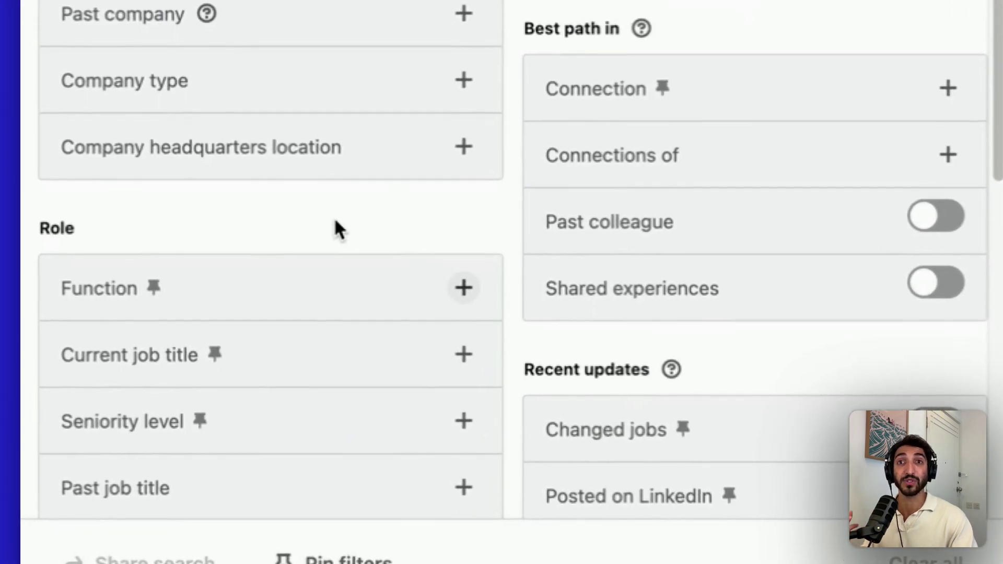
scroll(240, 300, down, 2)
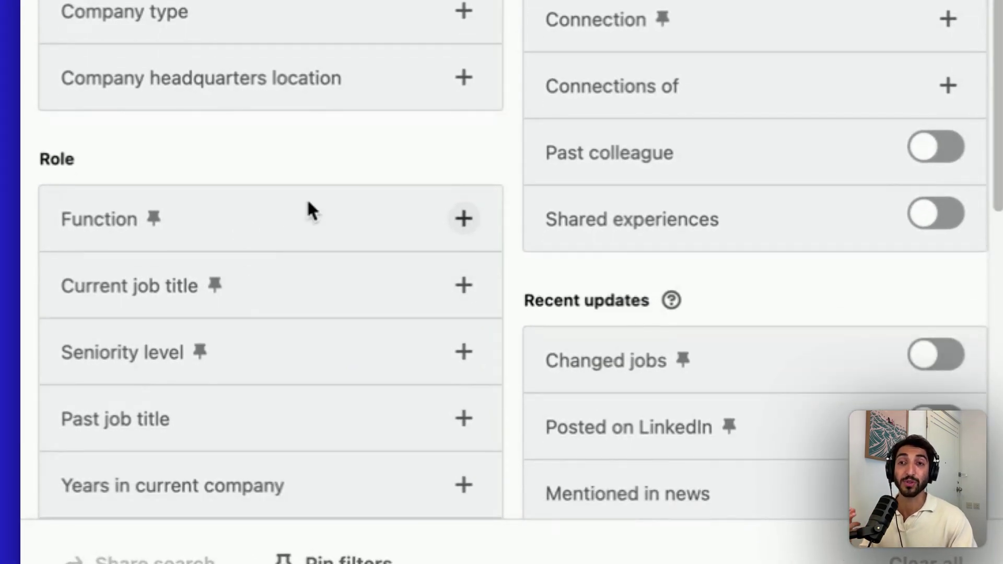
click(301, 218)
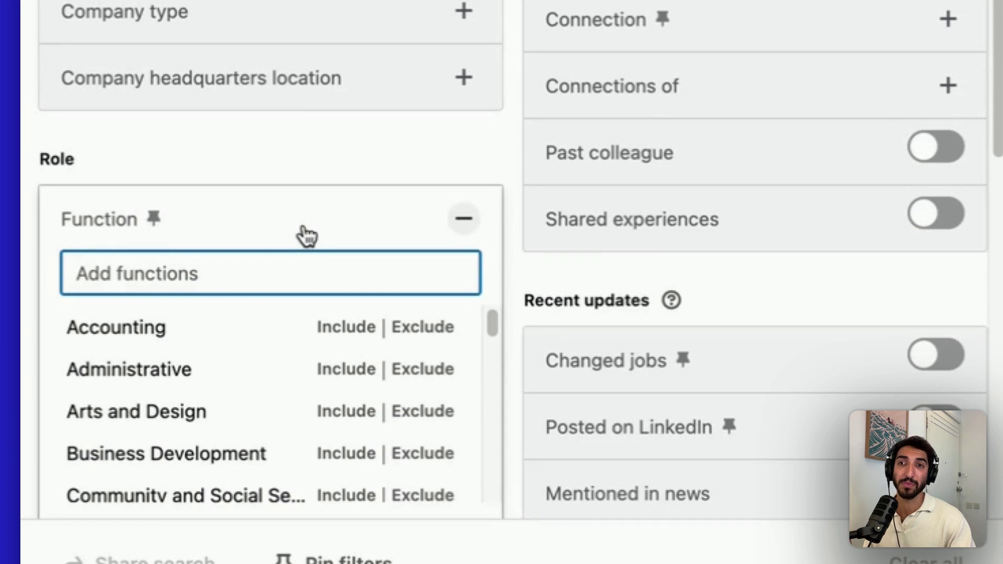
scroll(305, 230, down, 2)
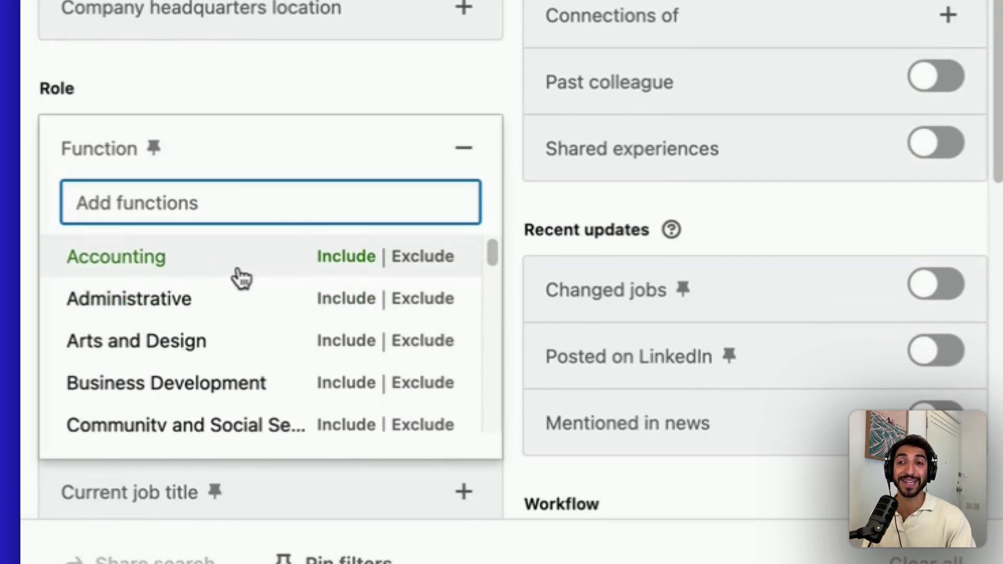
scroll(242, 279, down, 1)
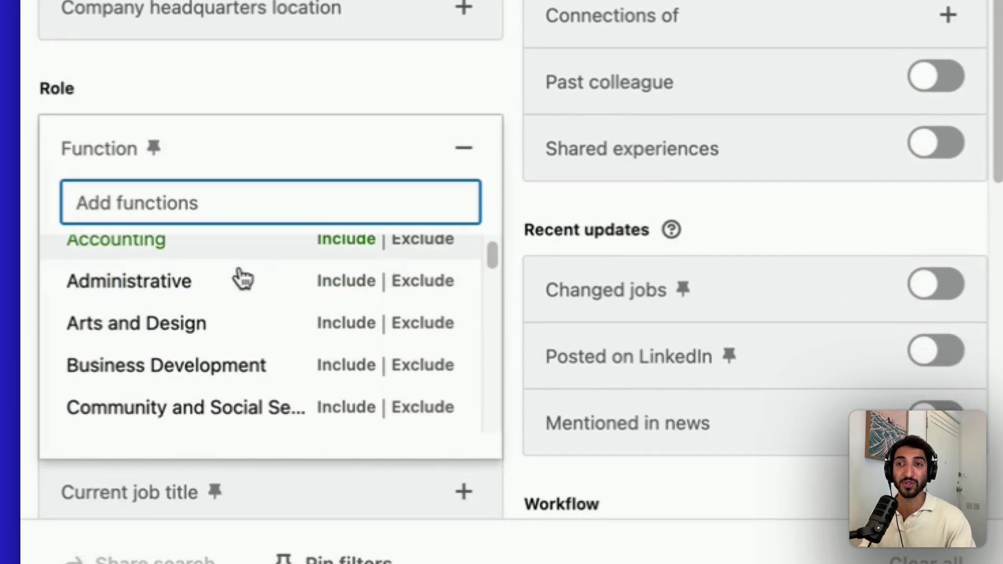
scroll(241, 278, down, 1)
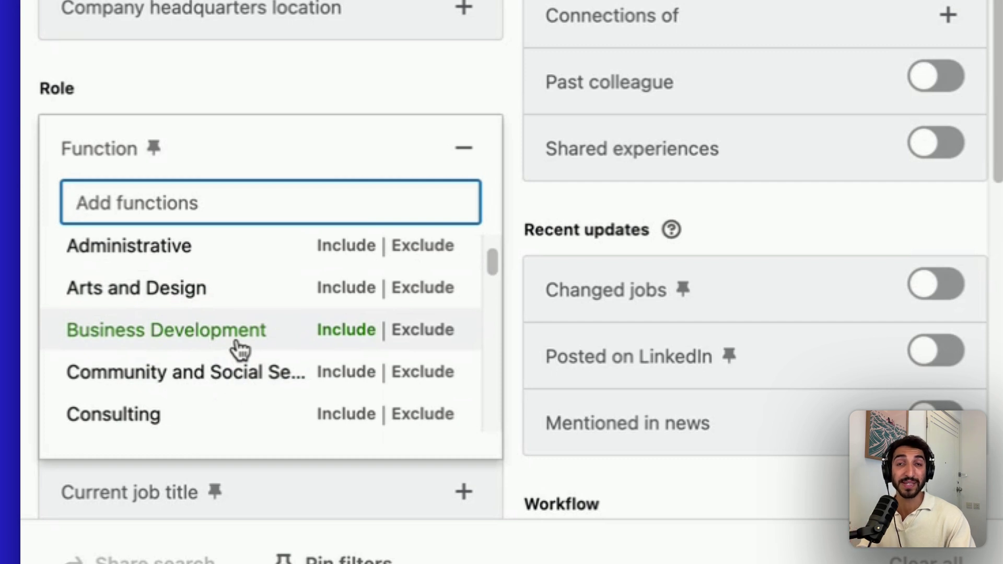
click(462, 152)
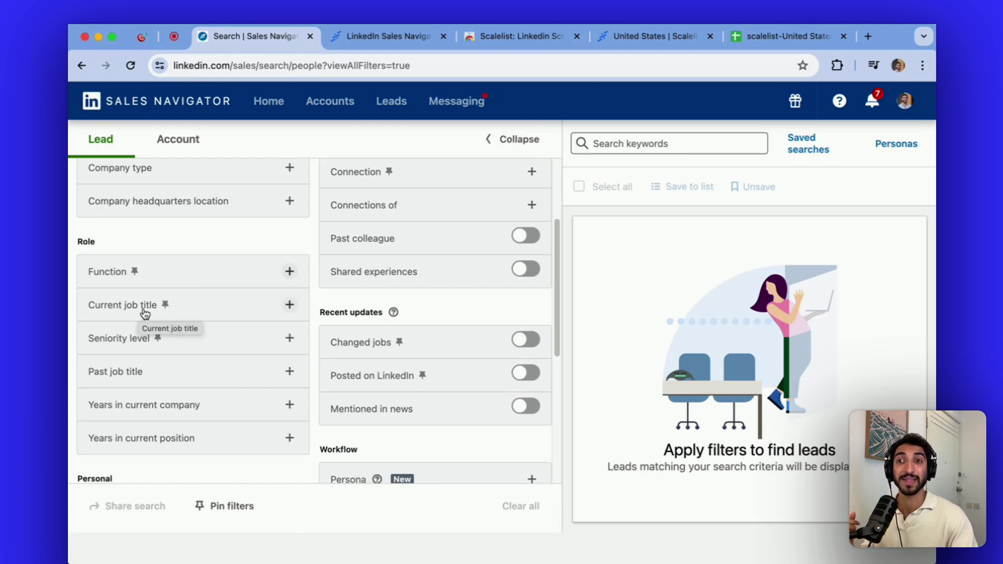
Examine the options of the Seniority level filter in the Role section
scroll(235, 308, down, 1)
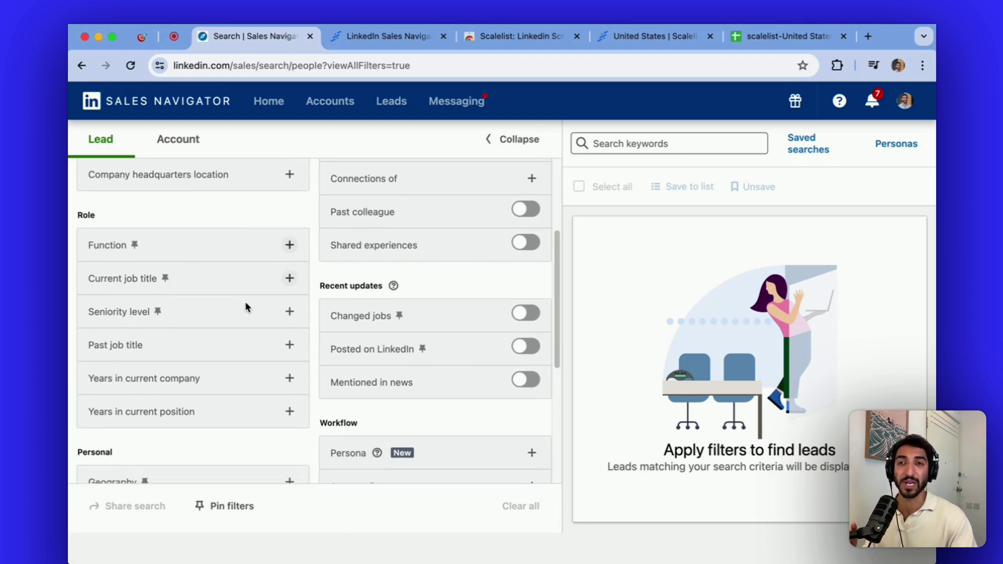
click(195, 314)
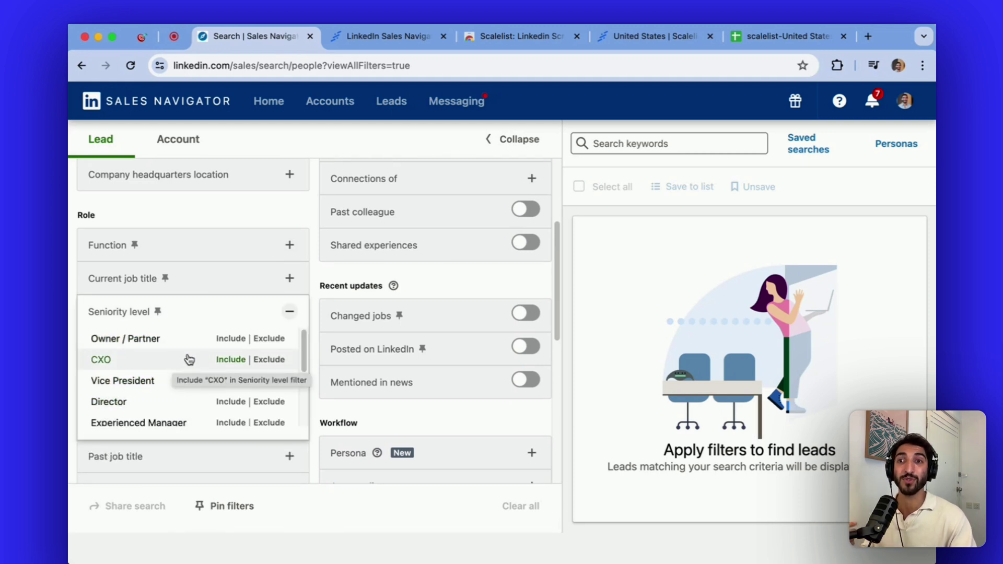
click(289, 312)
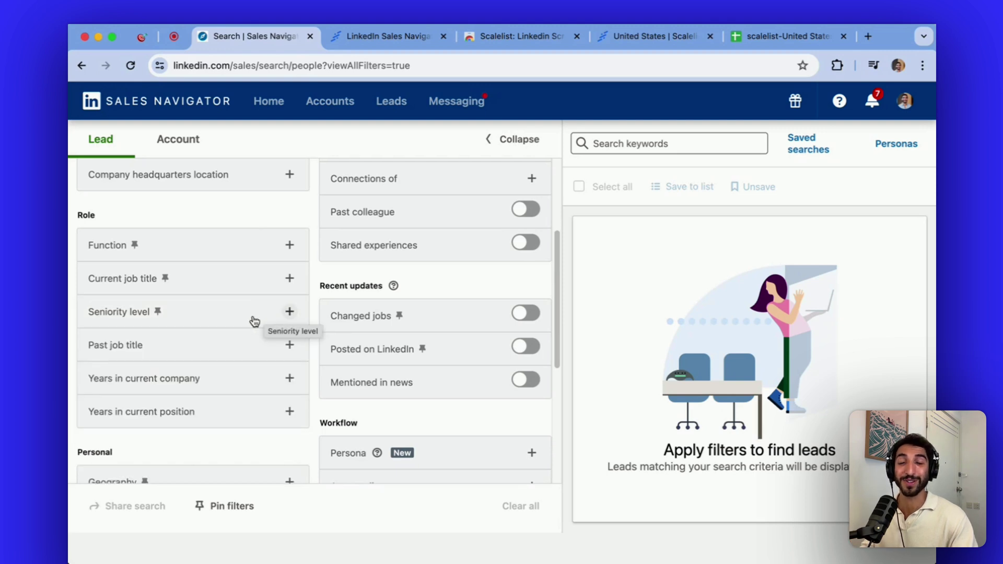
Review the remaining Role filters and the Personal filters, including the list of industries to include or exclude
scroll(233, 320, down, 1)
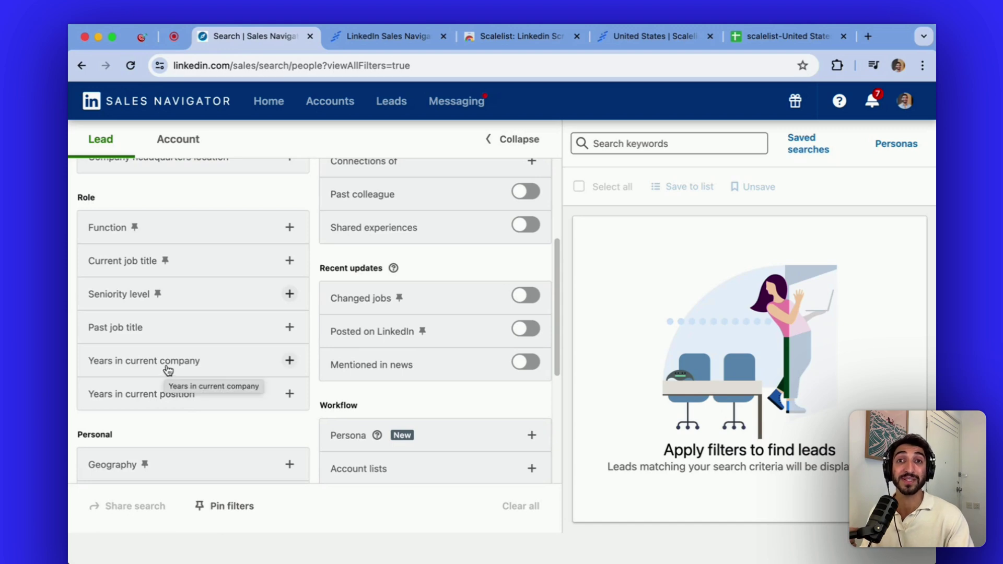
scroll(313, 355, down, 5)
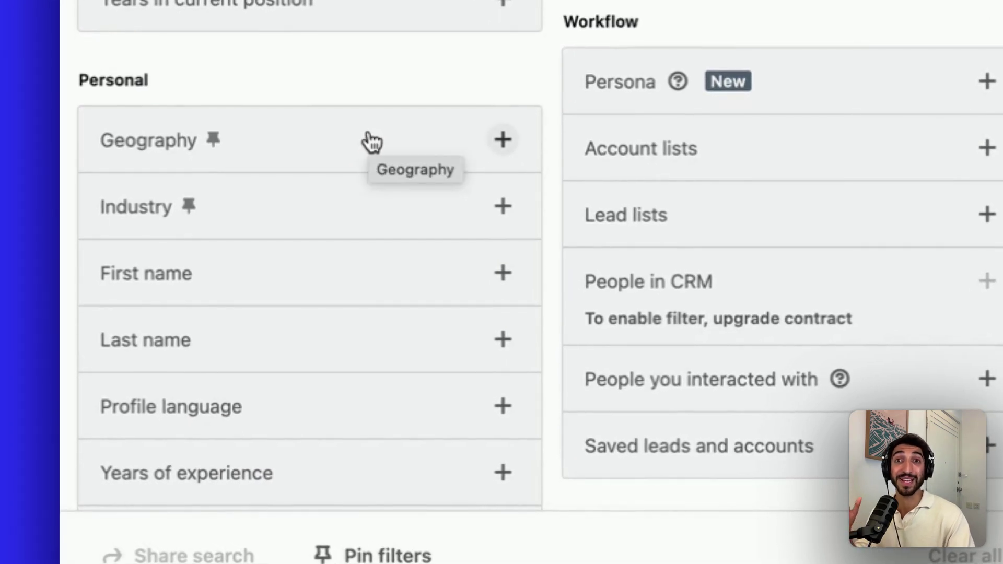
scroll(526, 127, down, 1)
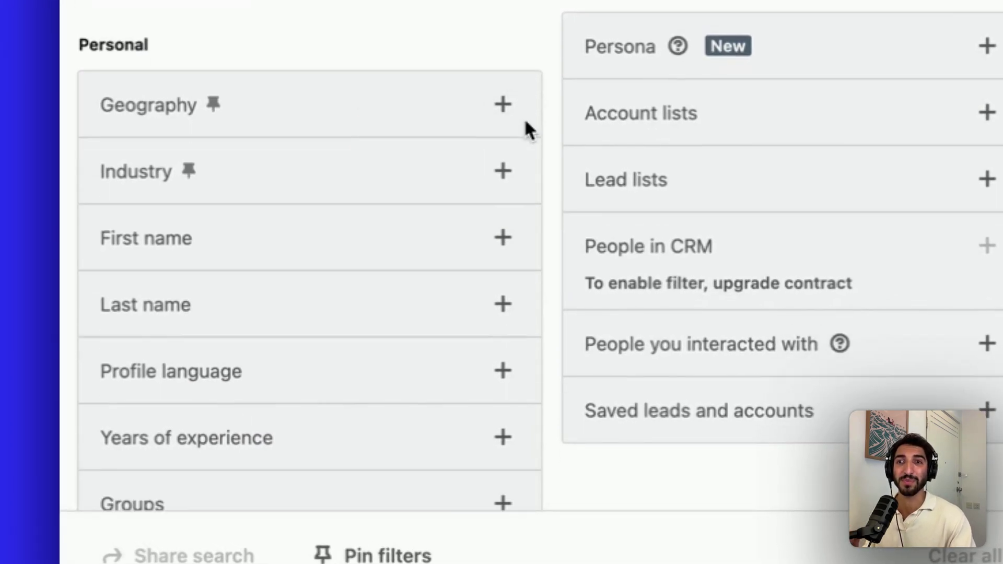
click(312, 180)
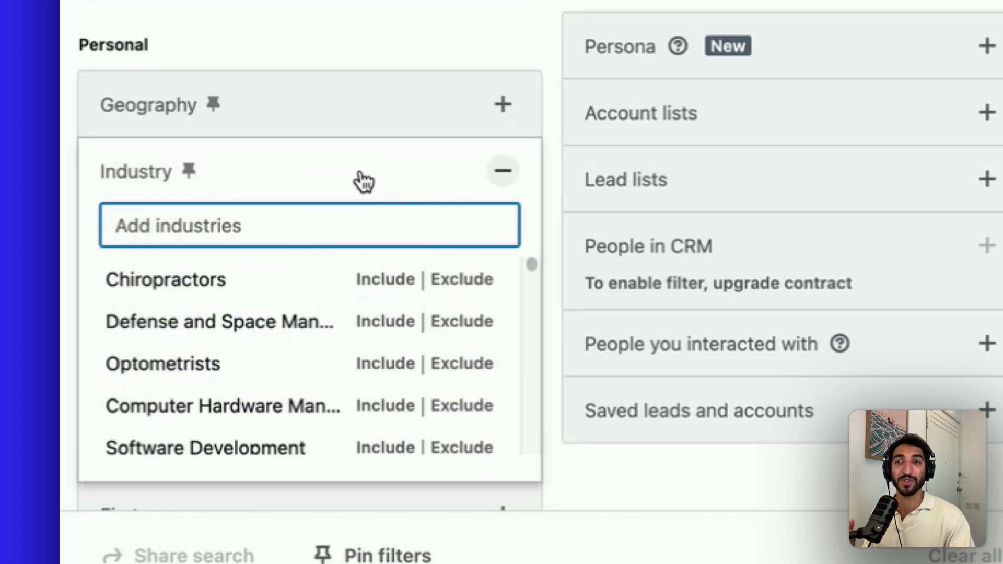
click(360, 181)
scroll(522, 186, down, 3)
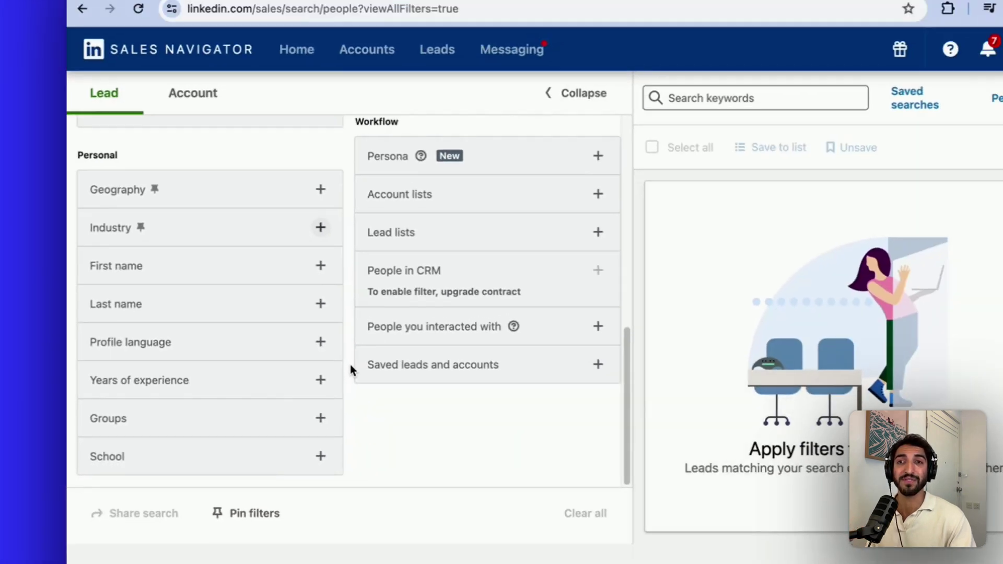
Review the Buyer intent filters and examine the Connection and Connections of options under Best path in
scroll(318, 374, up, 10)
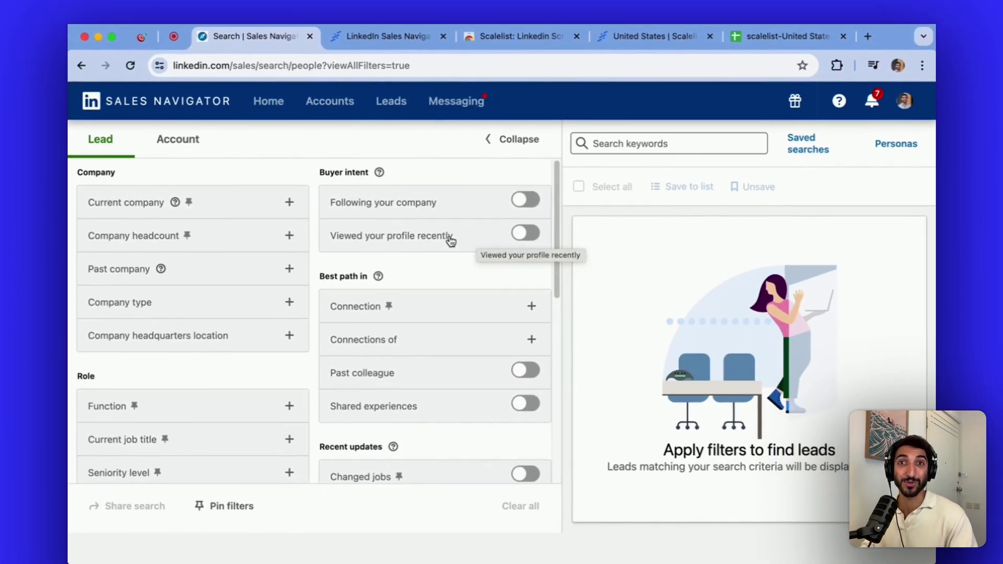
scroll(434, 246, down, 1)
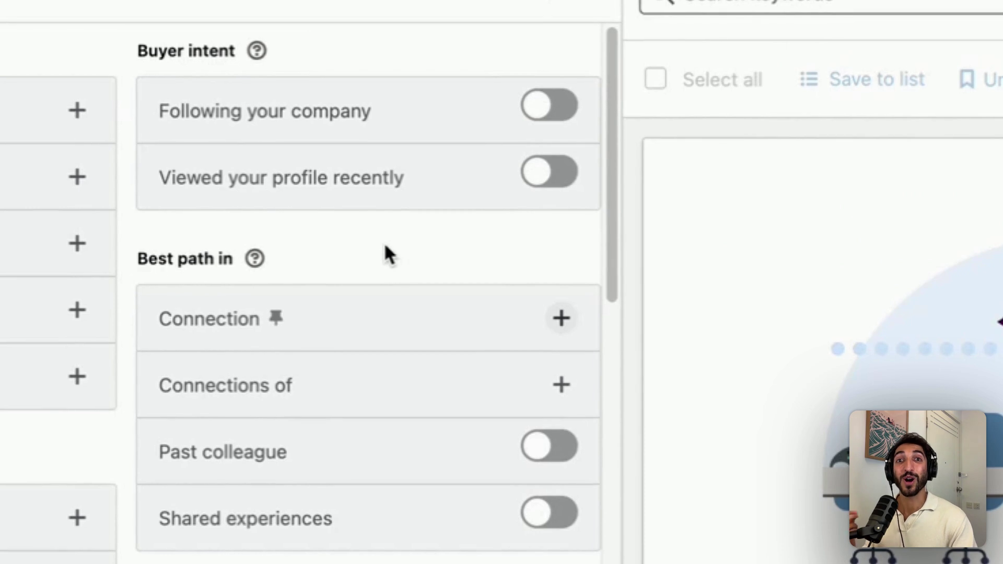
click(332, 317)
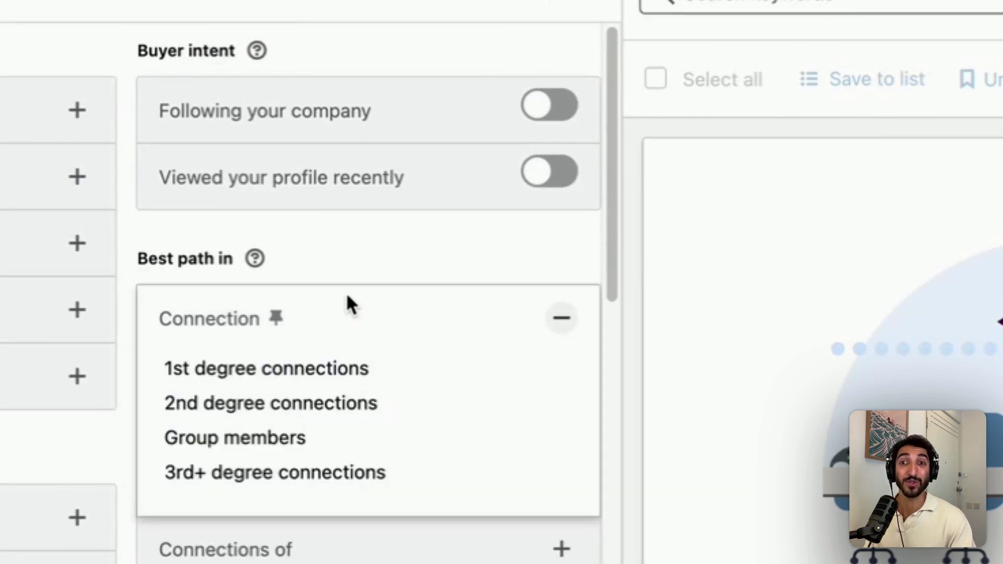
click(384, 313)
scroll(419, 261, down, 2)
click(382, 334)
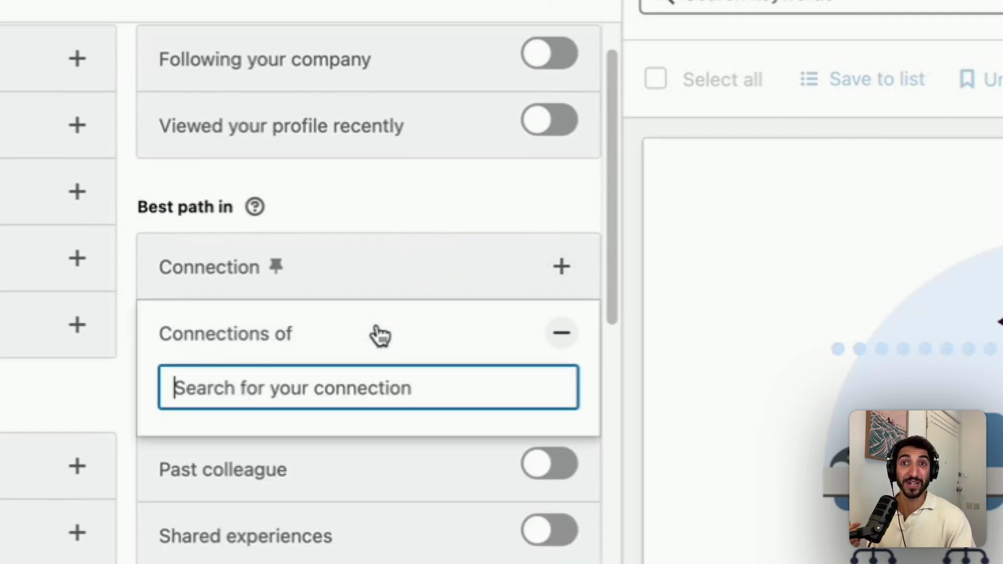
click(377, 336)
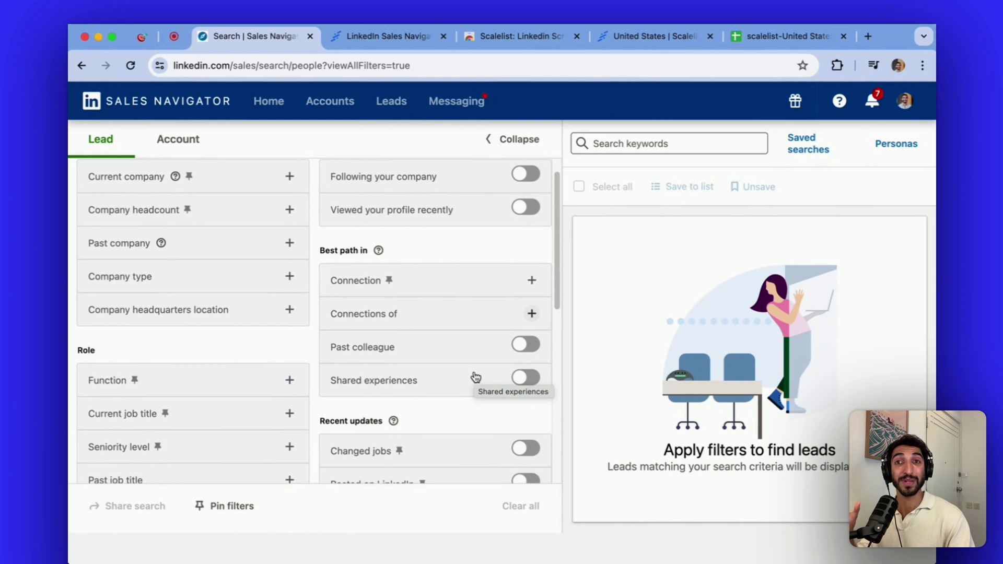
Look over the Recent updates and Workflow filters, and return to the Company filters
scroll(446, 334, down, 4)
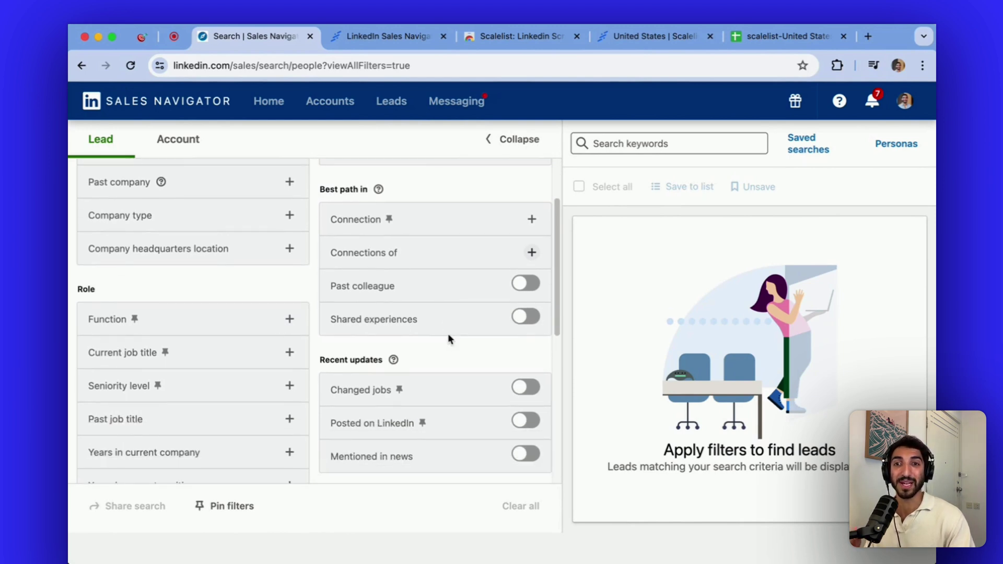
scroll(440, 325, down, 1)
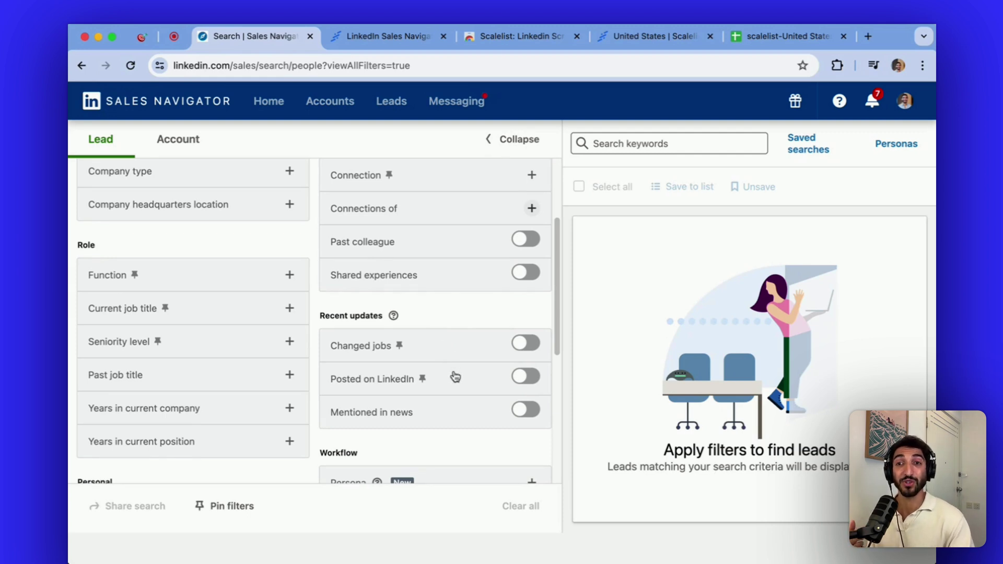
scroll(431, 324, down, 1)
scroll(430, 327, down, 8)
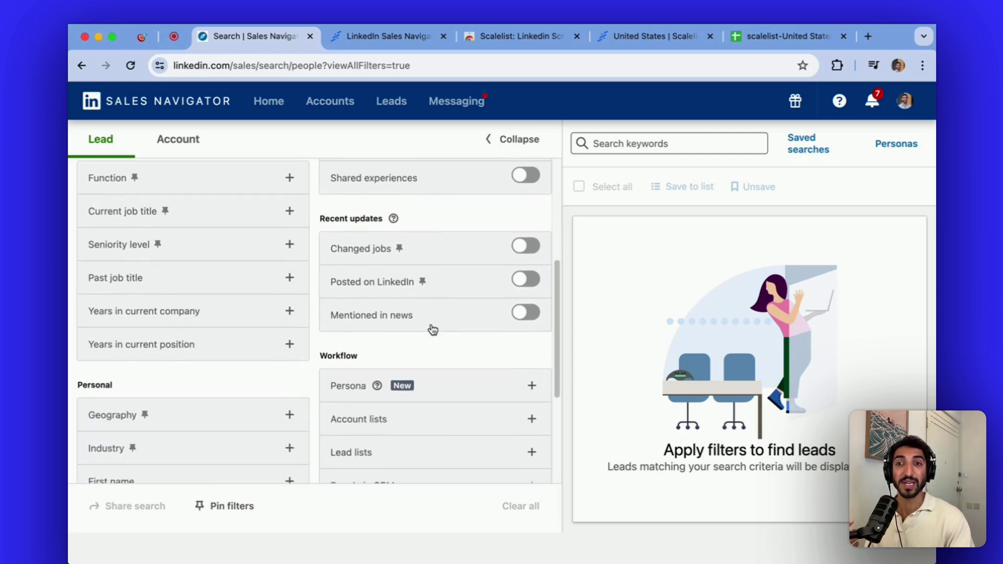
scroll(315, 277, down, 2)
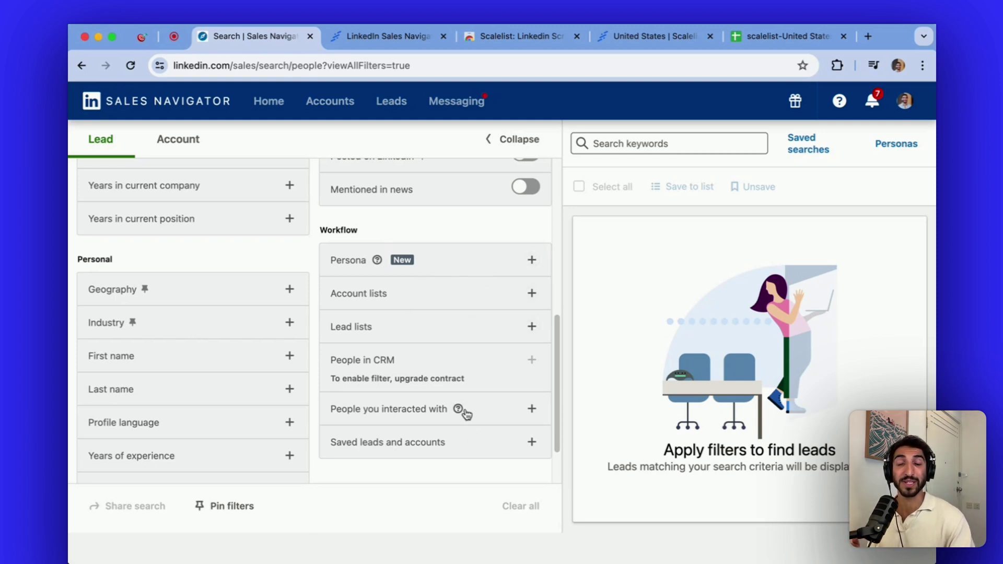
scroll(410, 391, up, 5)
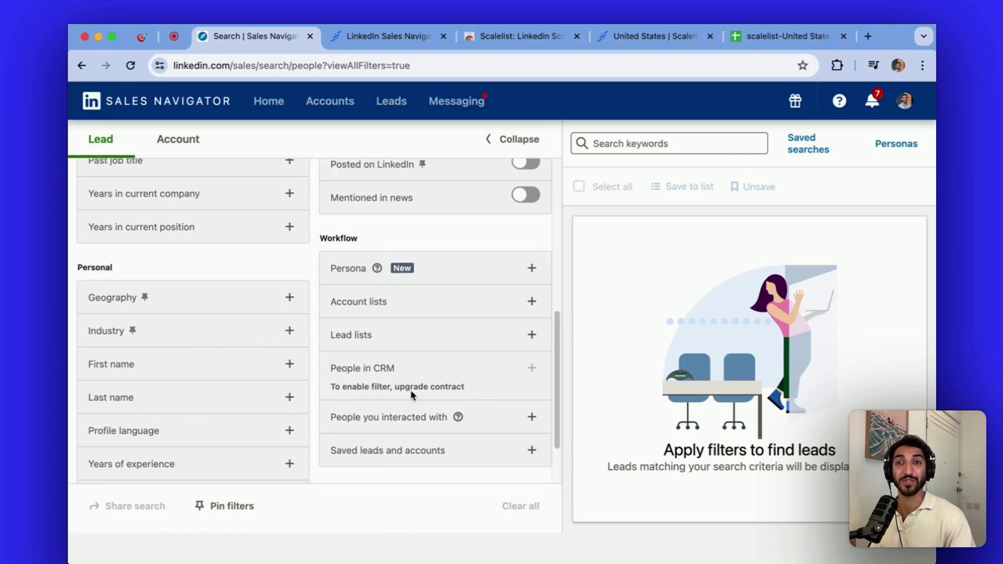
scroll(410, 391, up, 8)
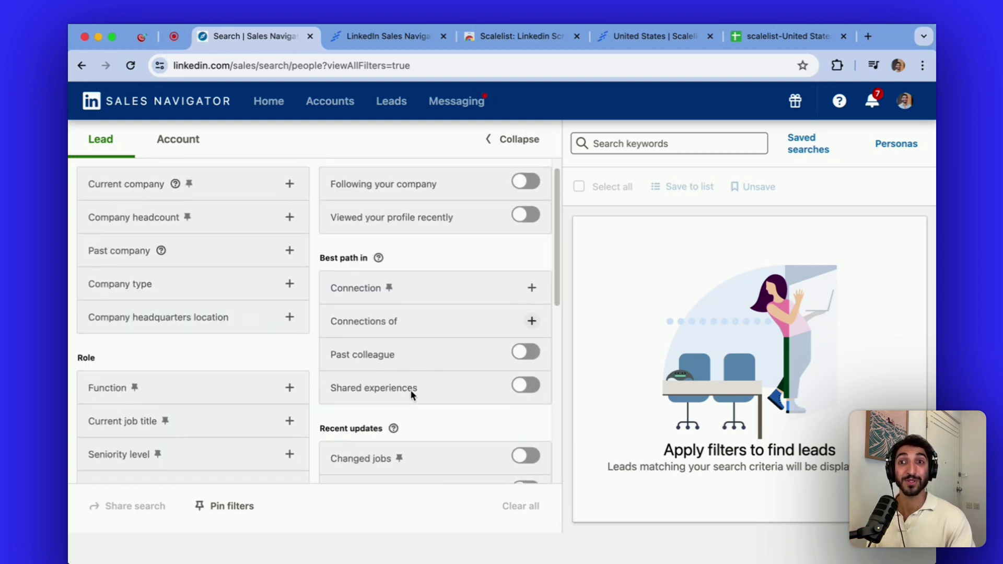
scroll(322, 282, up, 1)
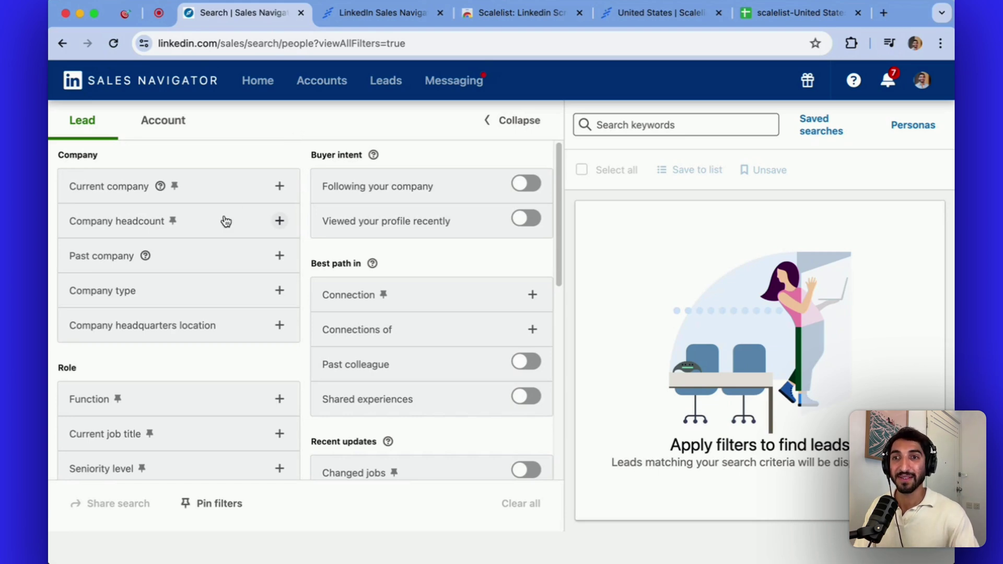
Filter the leads by a company headcount of 501-1,000 and close the headcount options
click(211, 229)
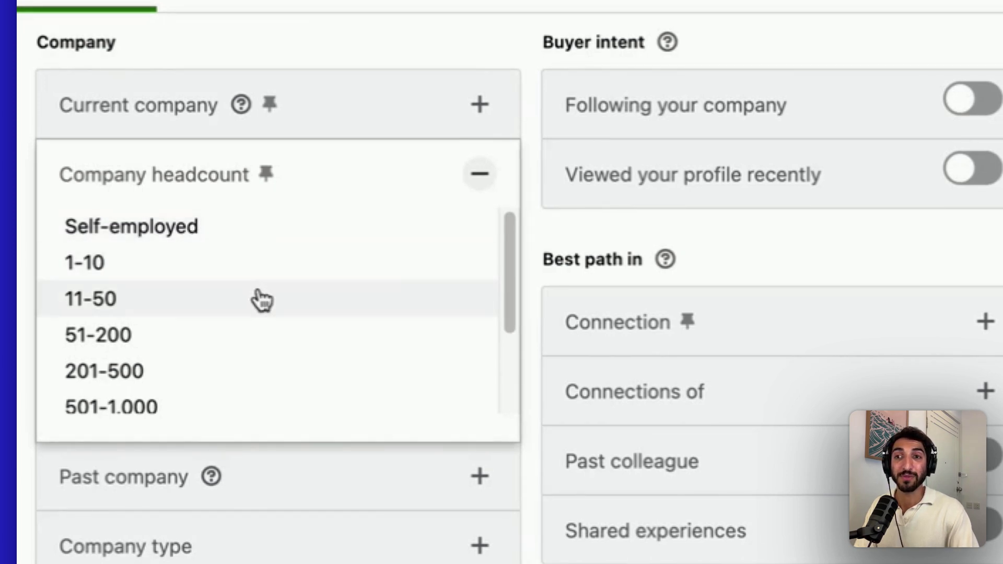
scroll(261, 298, down, 3)
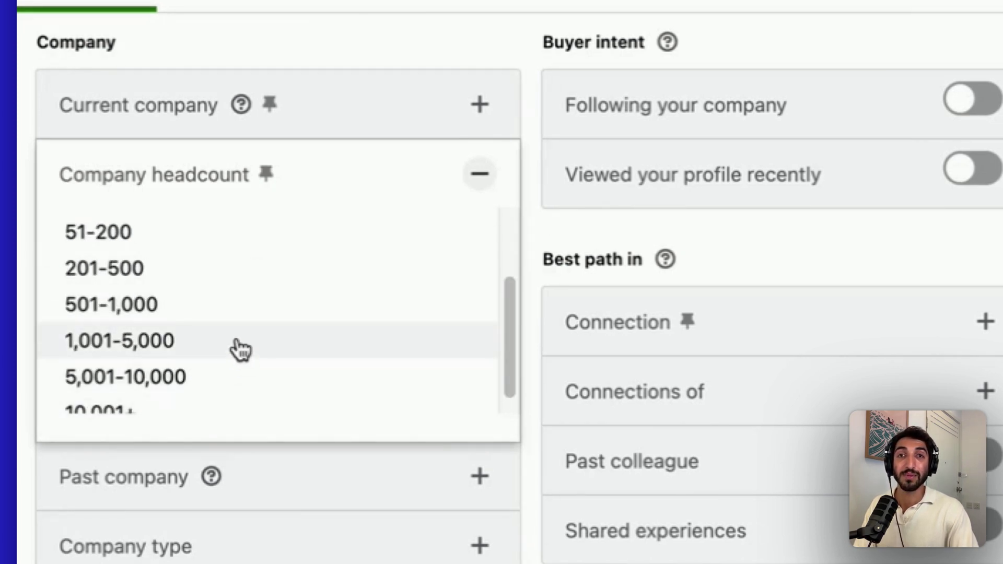
click(120, 313)
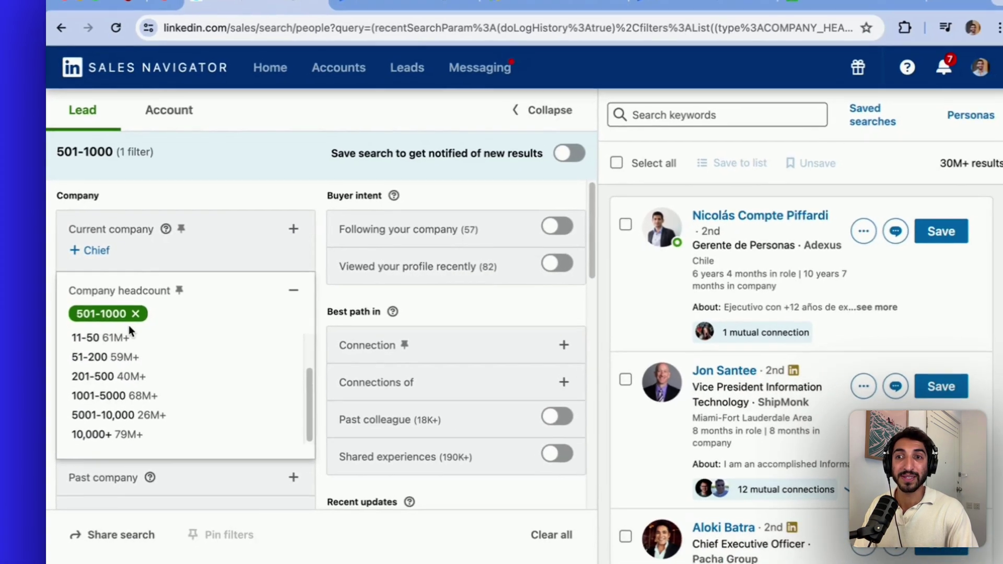
scroll(234, 469, down, 1)
scroll(163, 377, down, 1)
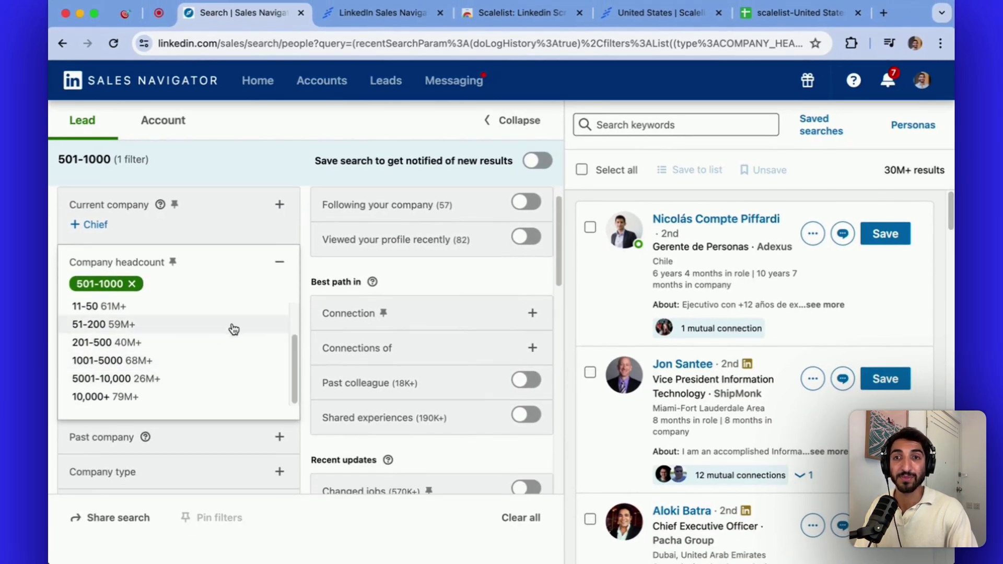
click(848, 171)
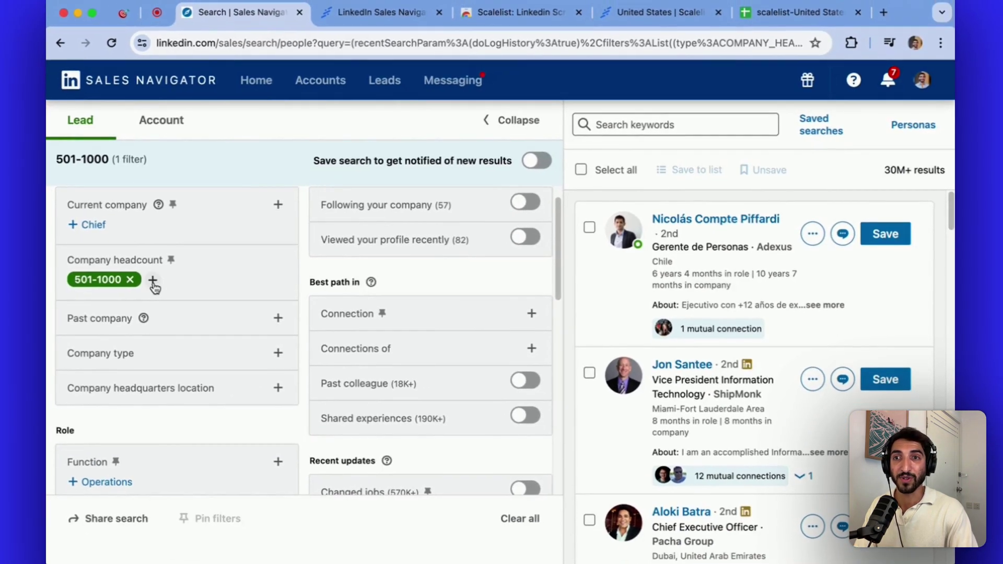
Add the 1001-5000 range to the company headcount filter
click(152, 281)
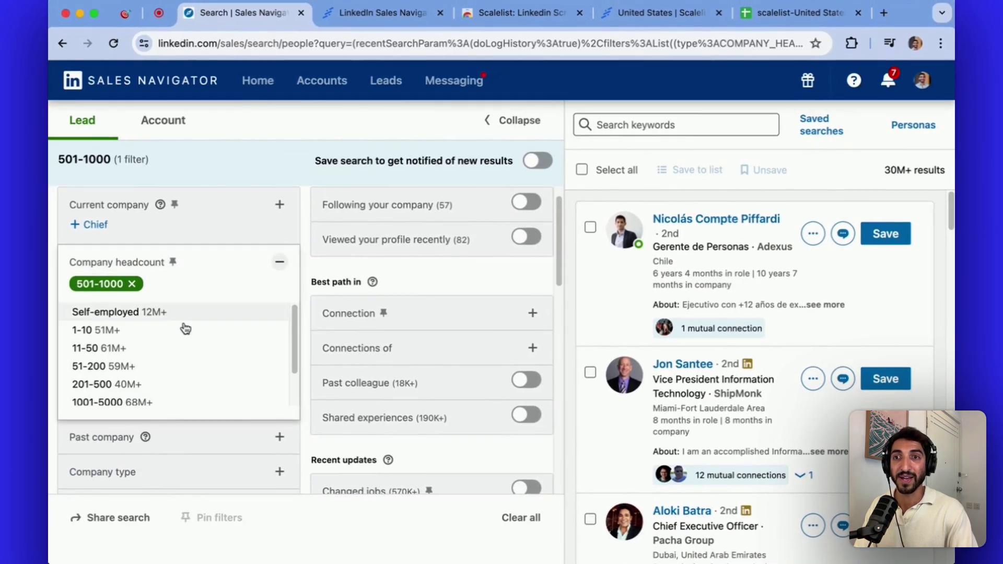
scroll(168, 347, down, 2)
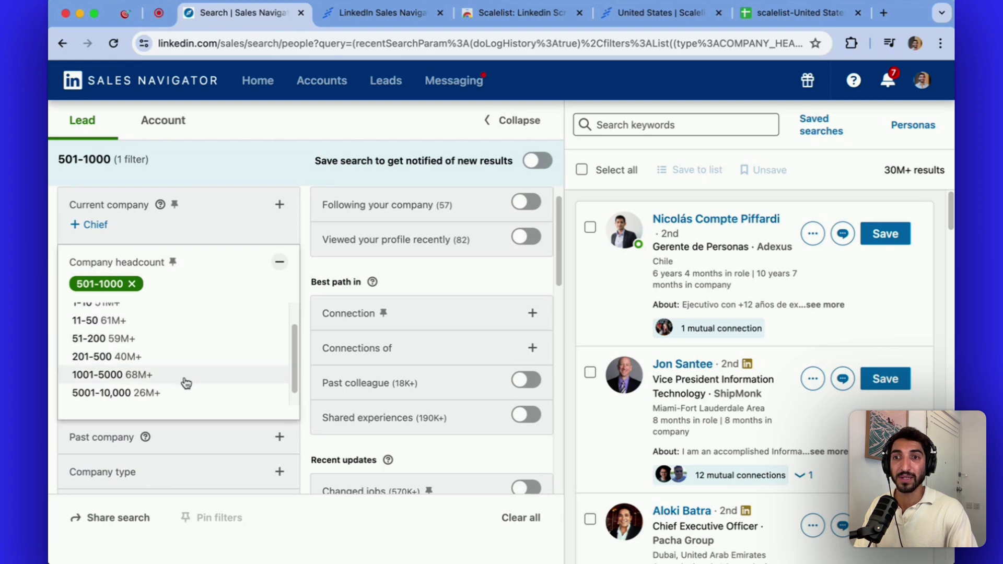
click(110, 375)
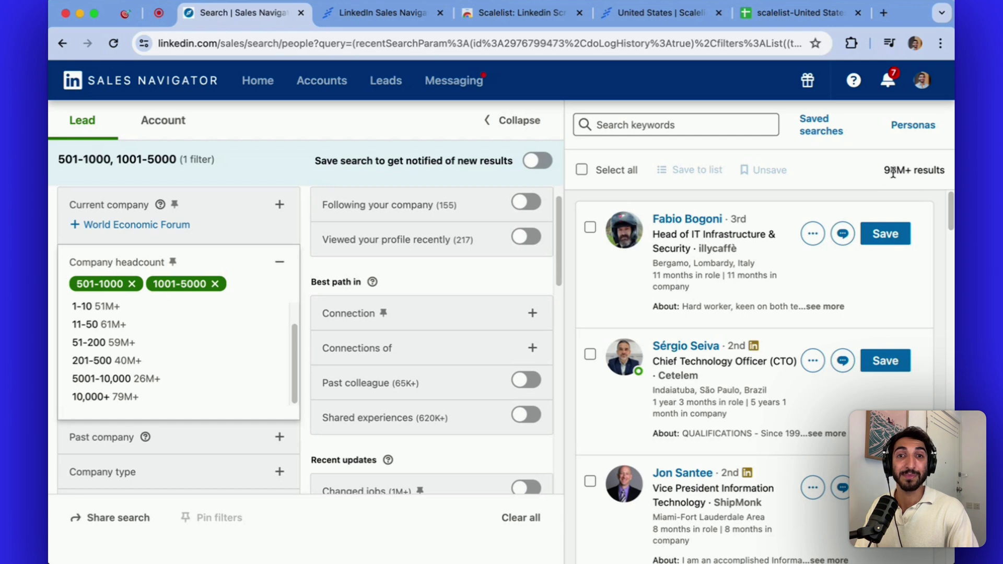
Remove the 1001-5000 range from the company headcount filter and close the headcount options
click(215, 284)
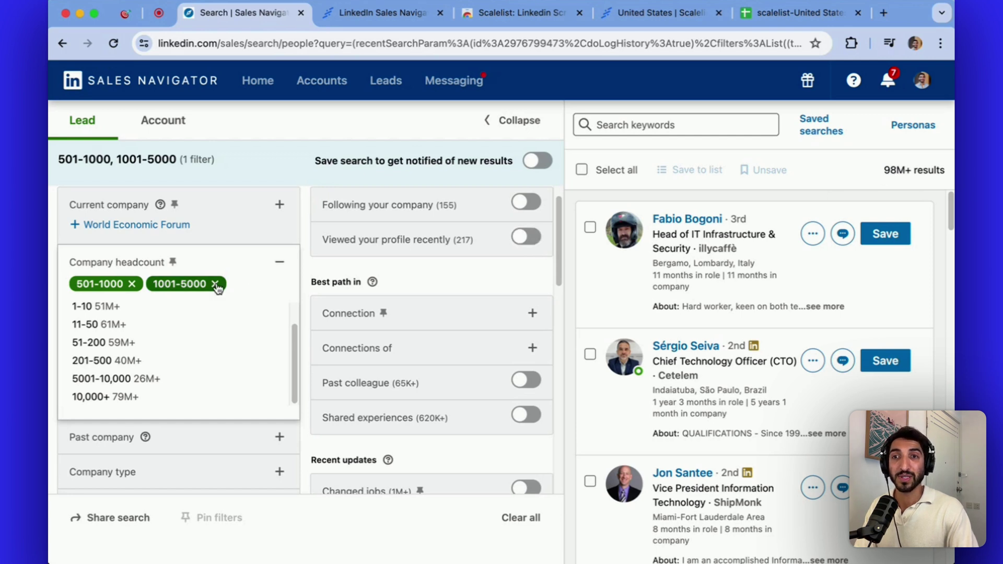
click(281, 262)
scroll(300, 250, down, 4)
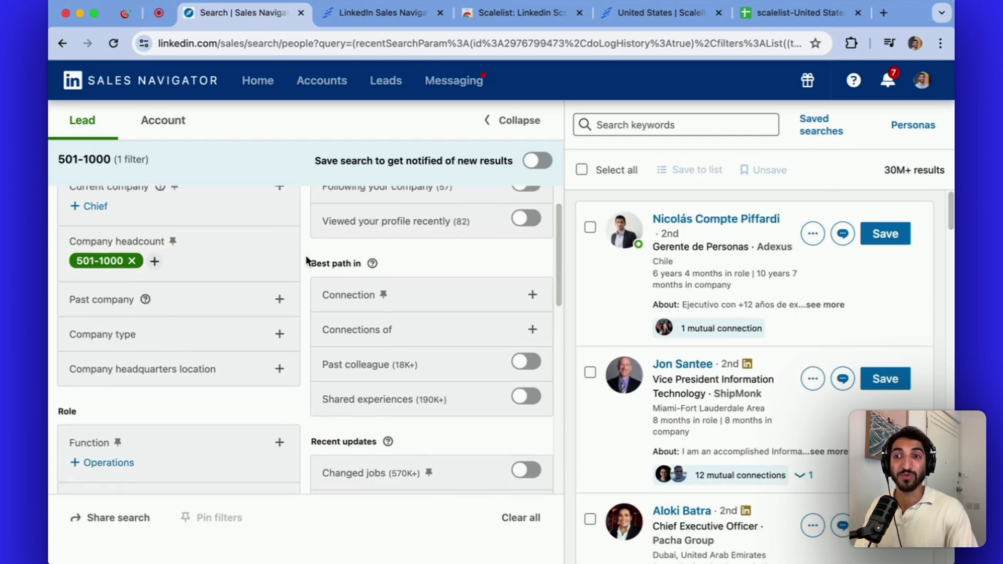
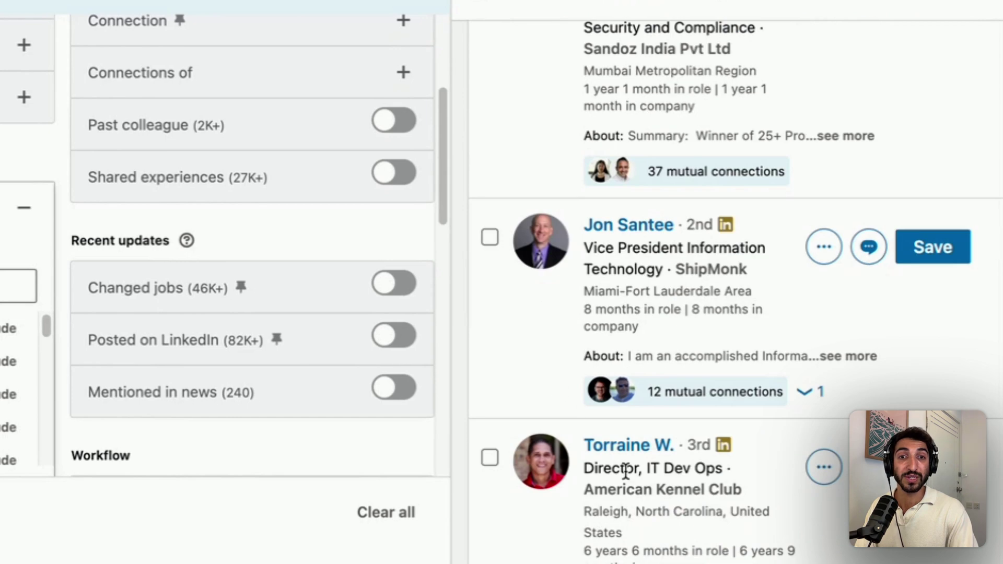
Look through the matching leads, then clear Information Technology from the function filter and close its options
scroll(519, 409, down, 5)
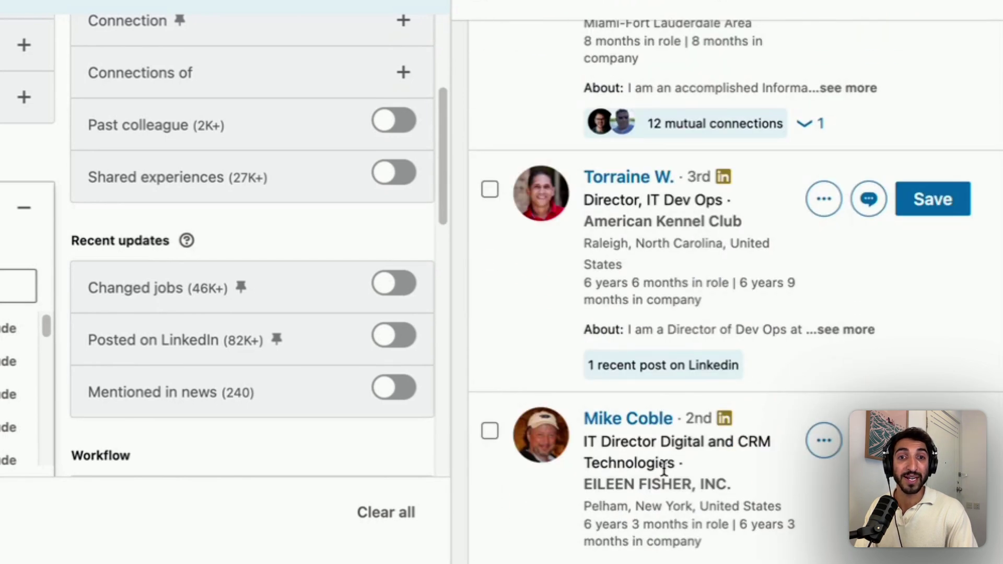
scroll(523, 413, down, 5)
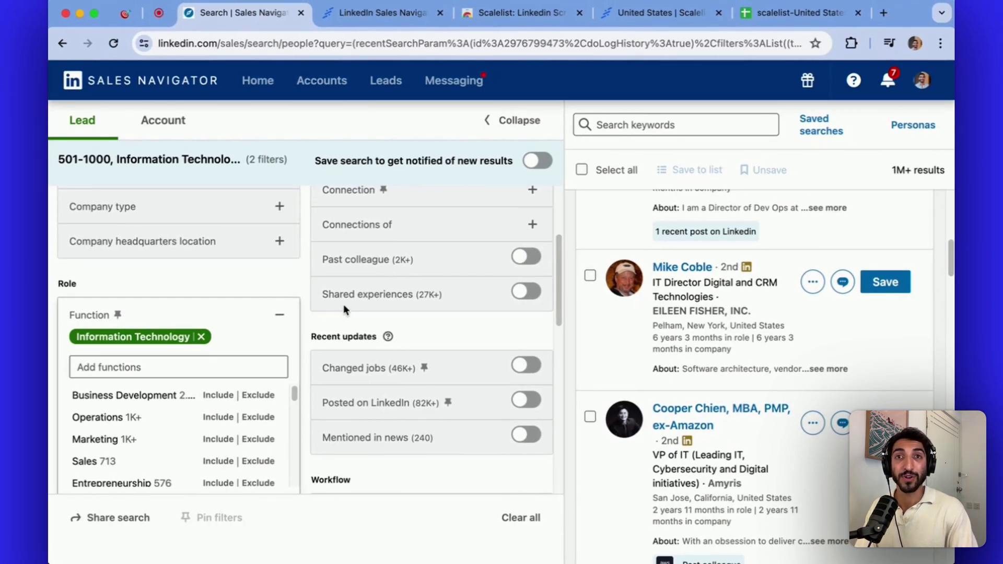
click(201, 337)
click(278, 316)
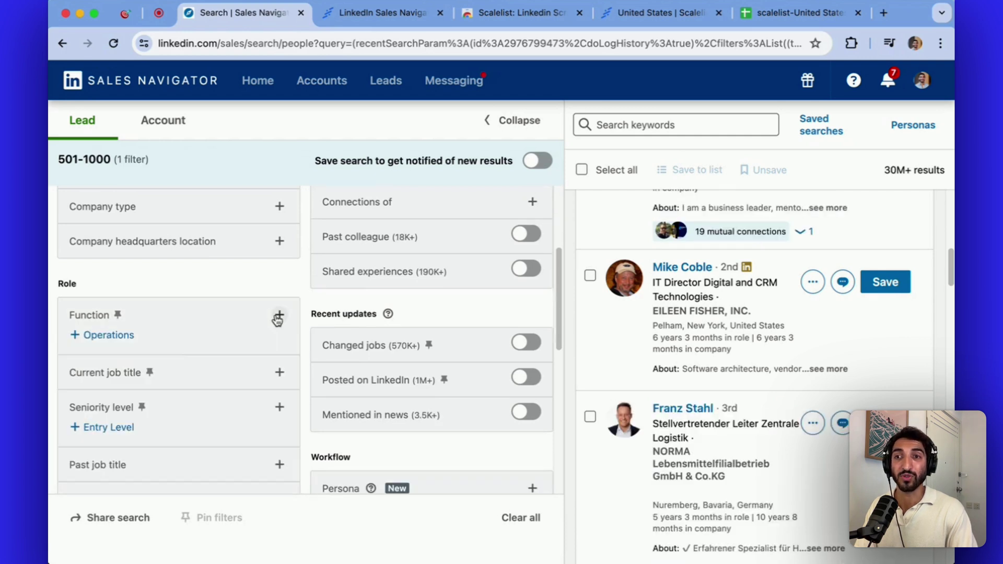
Include Chief Technology Officer in the current job title filter
click(104, 380)
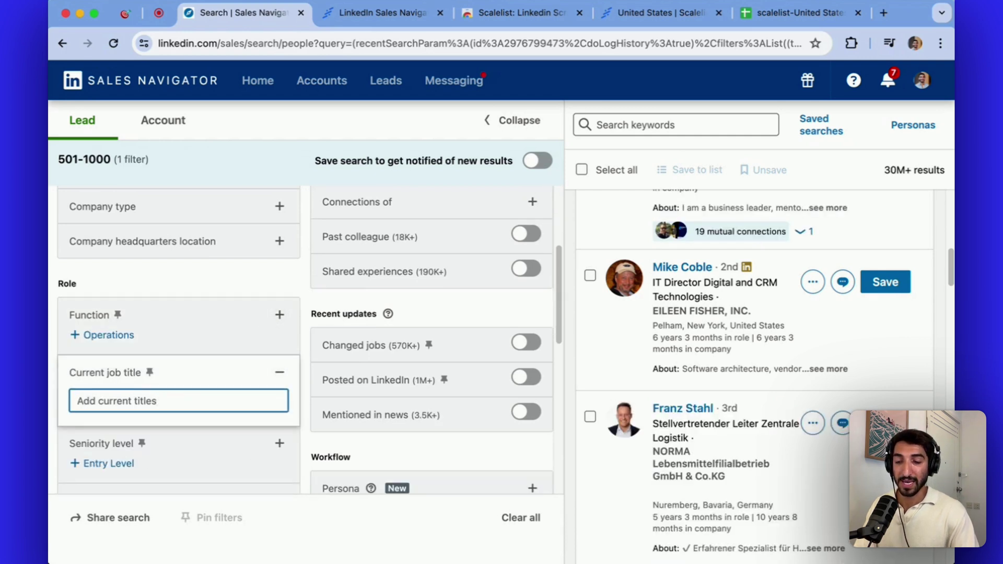
text(cto)
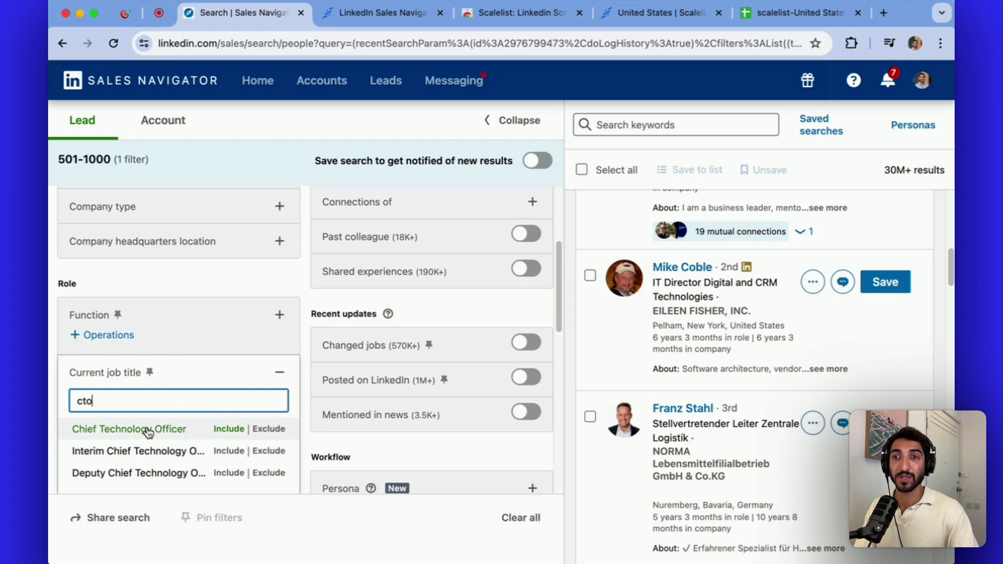
click(229, 434)
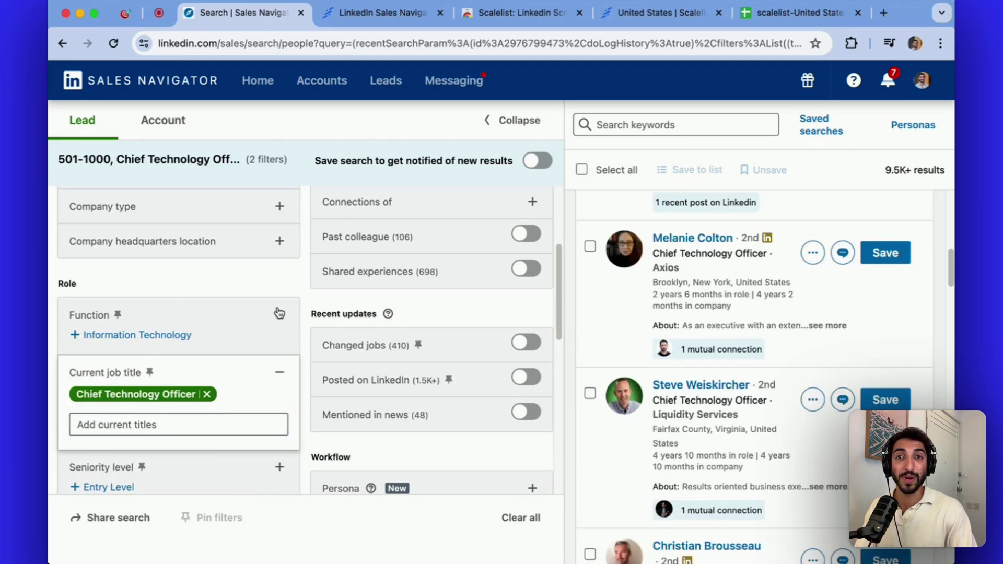
Add the free-text title "cto" to the current job title filter alongside Chief Technology Officer
scroll(233, 297, up, 3)
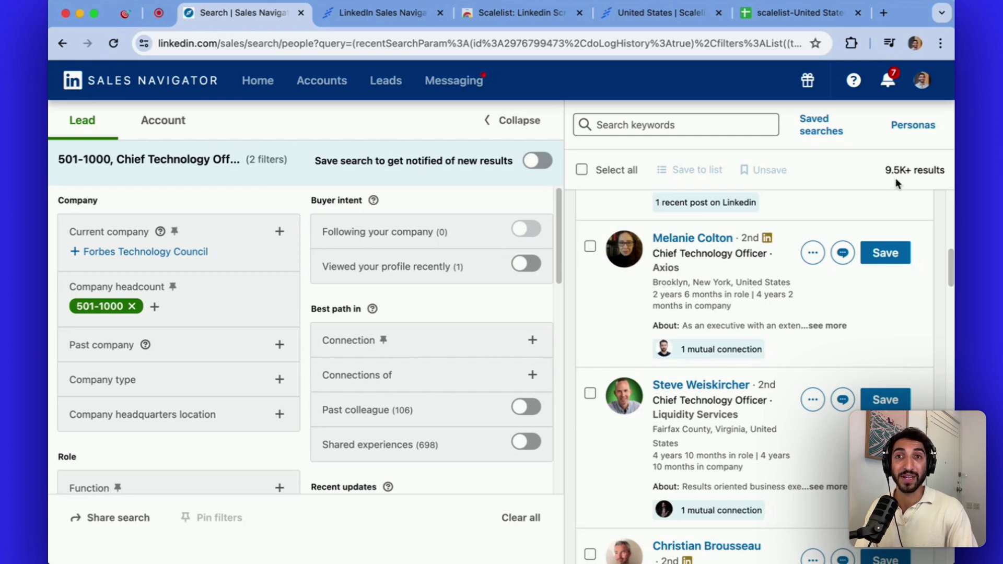
scroll(409, 324, down, 3)
scroll(359, 352, up, 3)
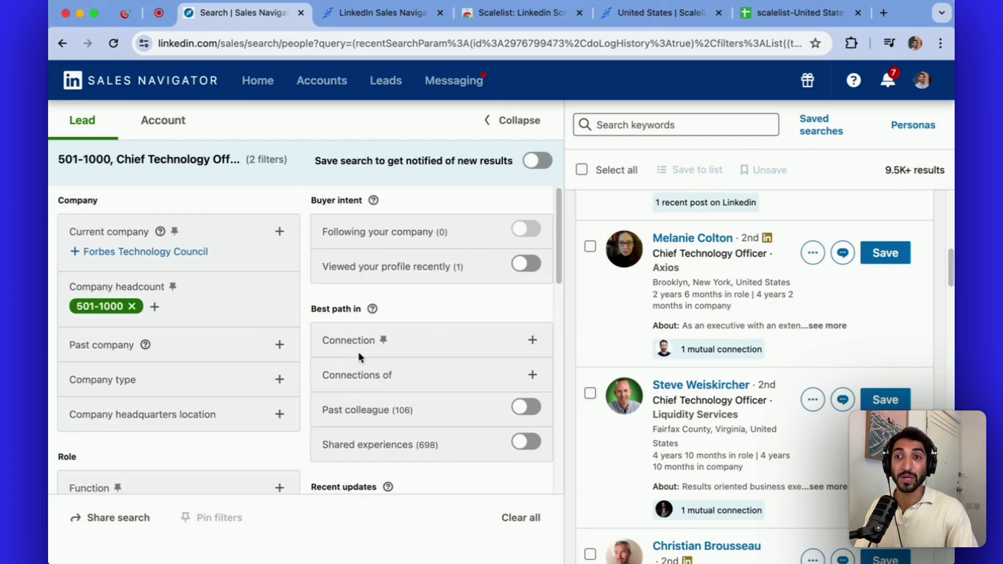
scroll(230, 308, down, 1)
scroll(230, 313, down, 3)
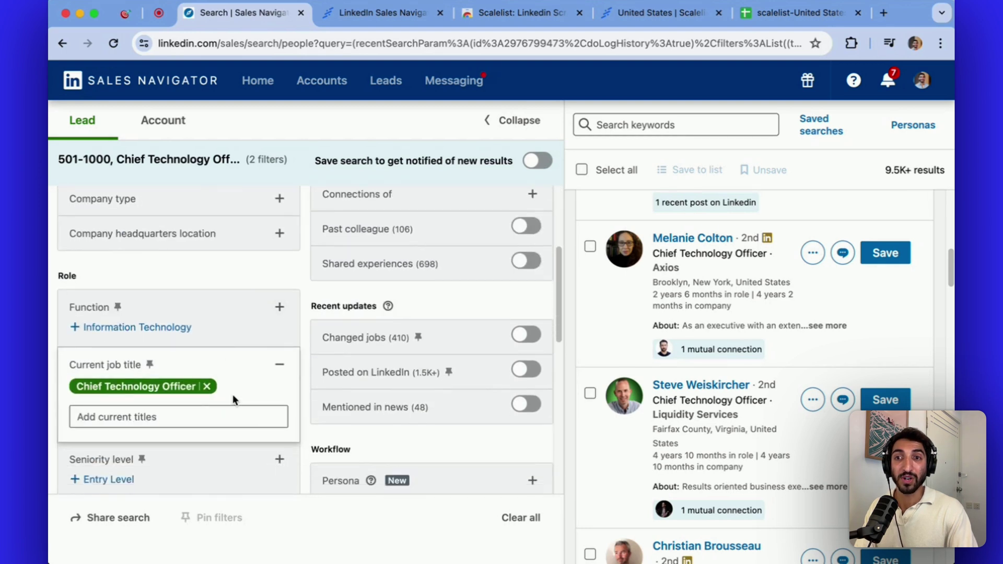
click(234, 413)
text(cto)
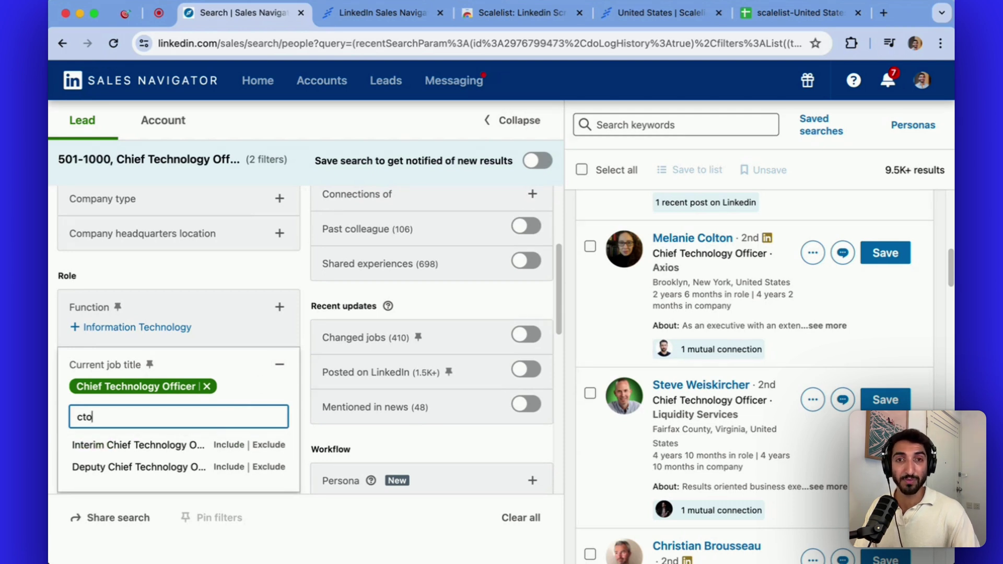
key(Return)
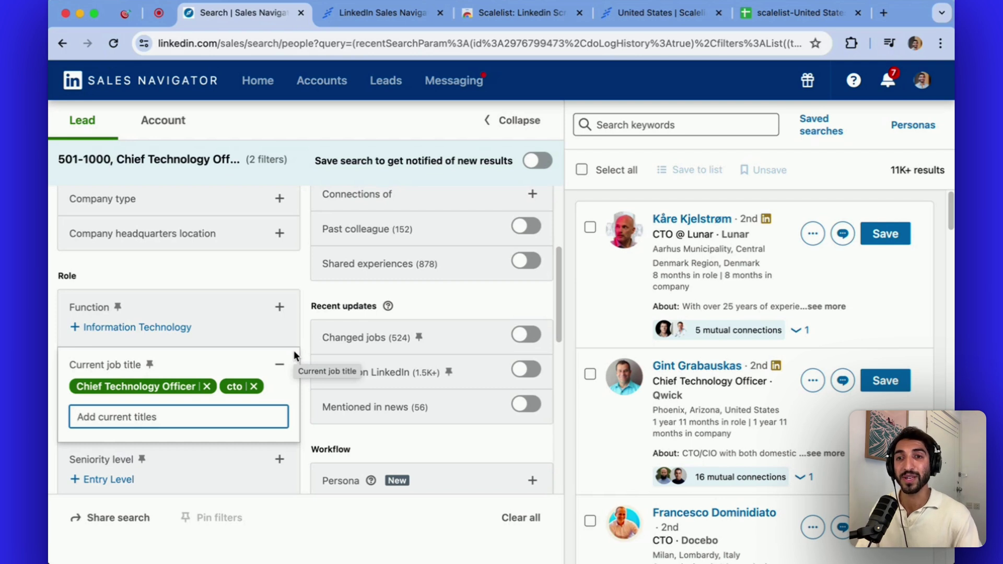
Close the current job title options and look over the remaining Role filters, such as seniority level and years in current company
scroll(294, 350, down, 3)
scroll(304, 345, down, 2)
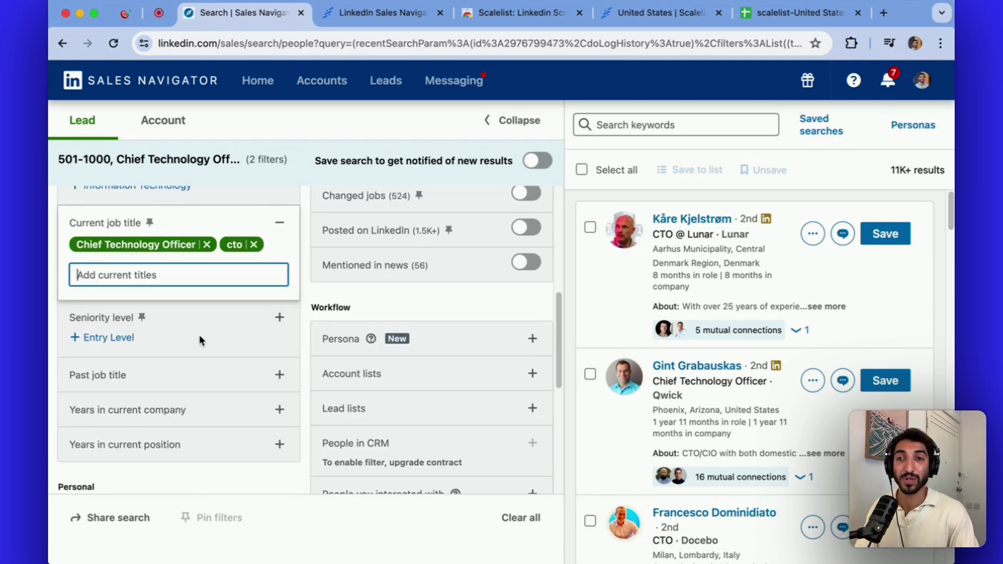
scroll(229, 335, down, 1)
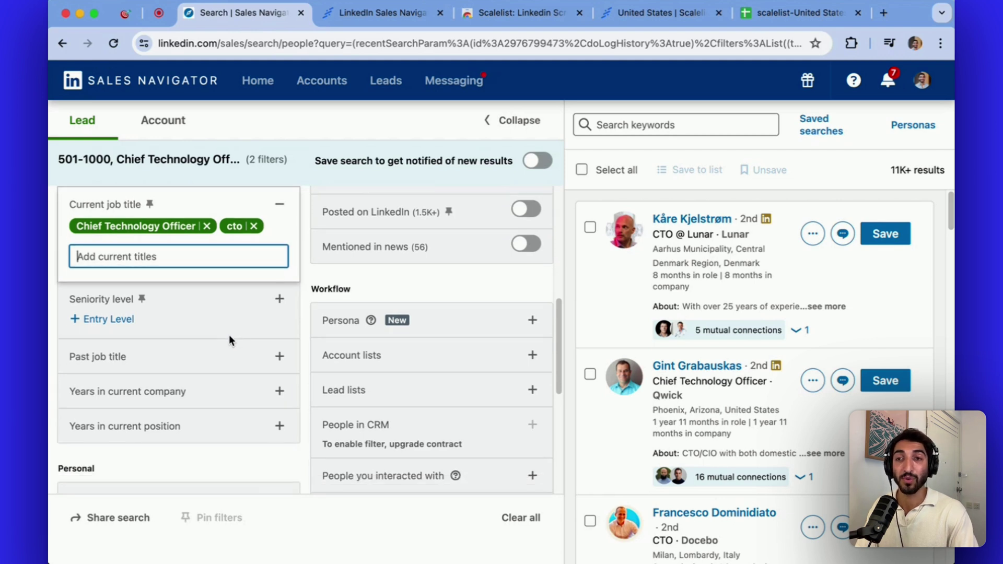
click(301, 314)
scroll(302, 297, down, 2)
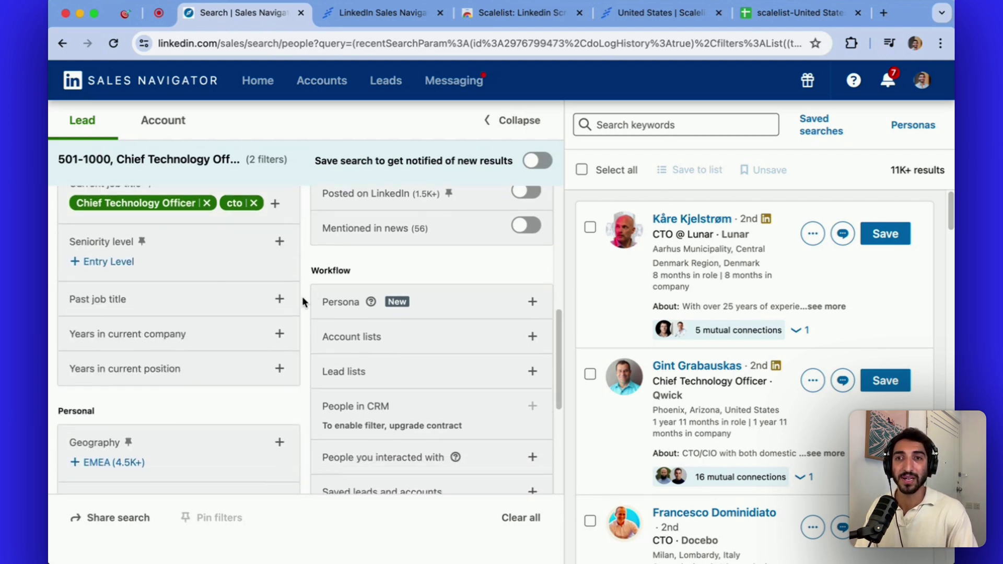
scroll(302, 296, down, 1)
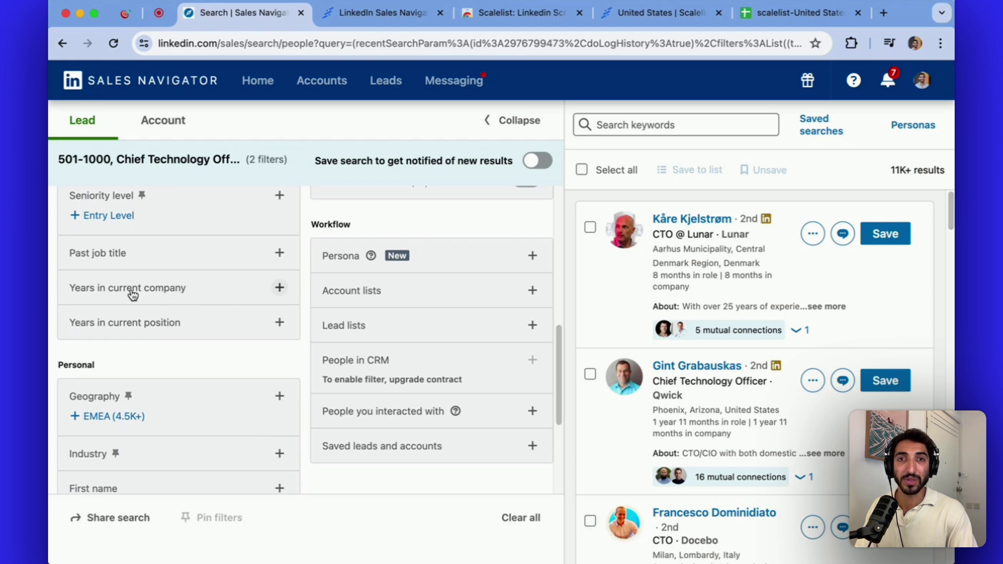
scroll(298, 329, down, 2)
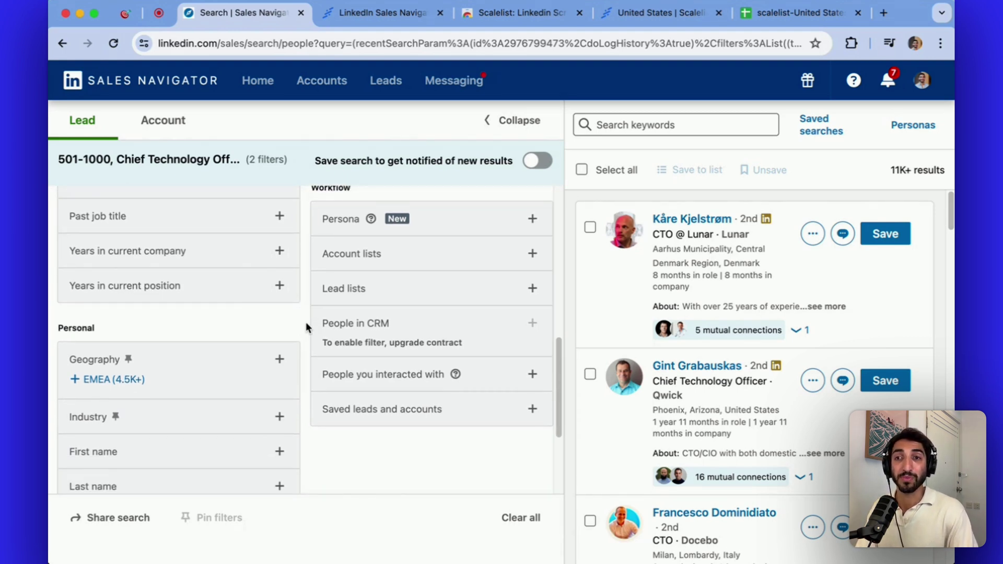
Include United States in the geography filter under Personal
scroll(306, 325, down, 1)
click(178, 334)
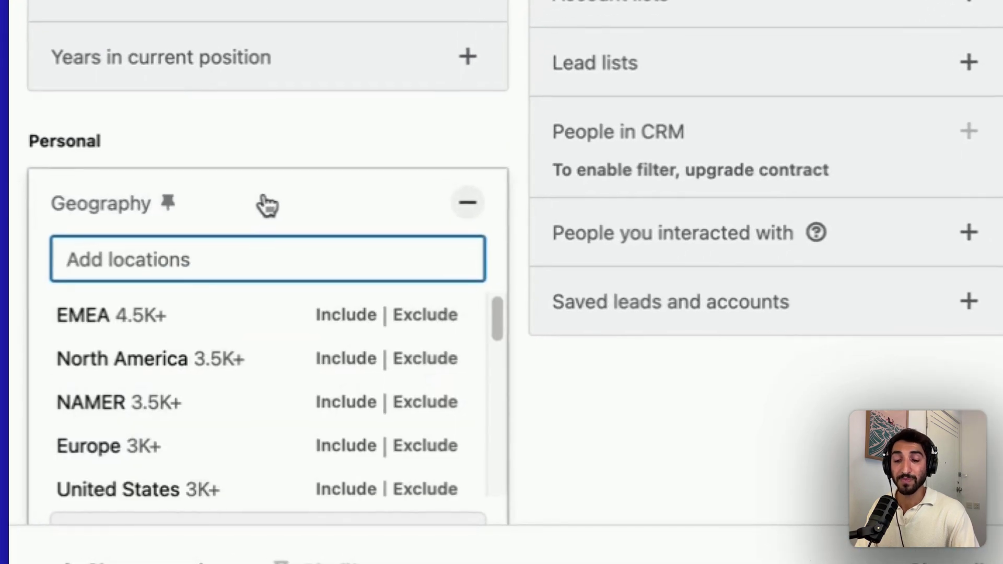
text(united states)
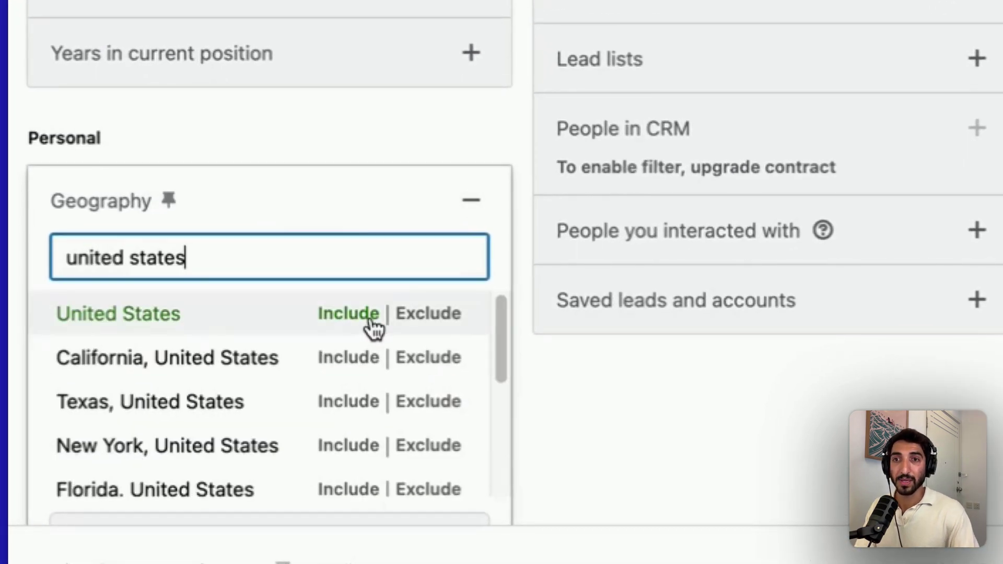
click(372, 326)
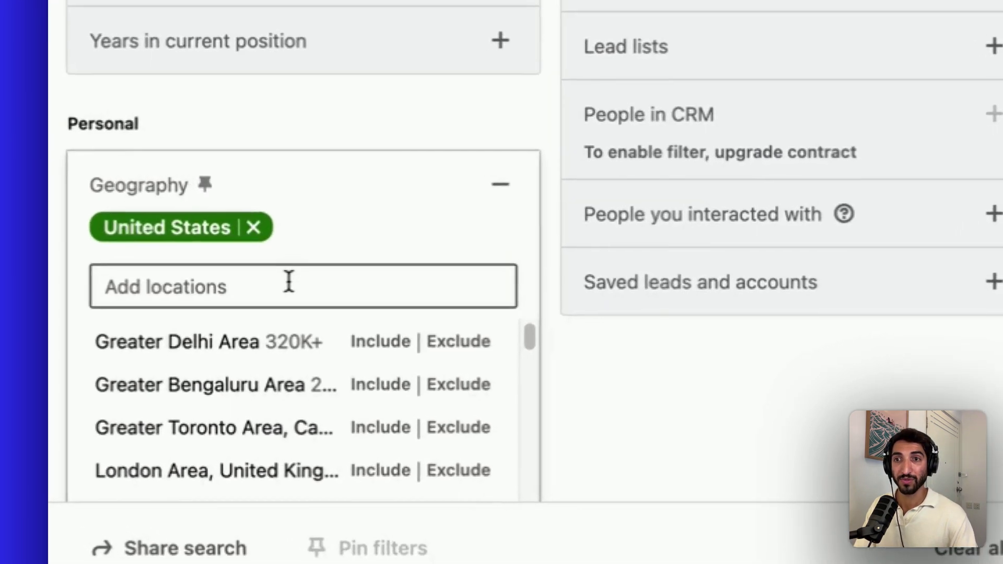
Add New York, United States to the geography filter and switch it from included to excluded
click(171, 383)
text(new )
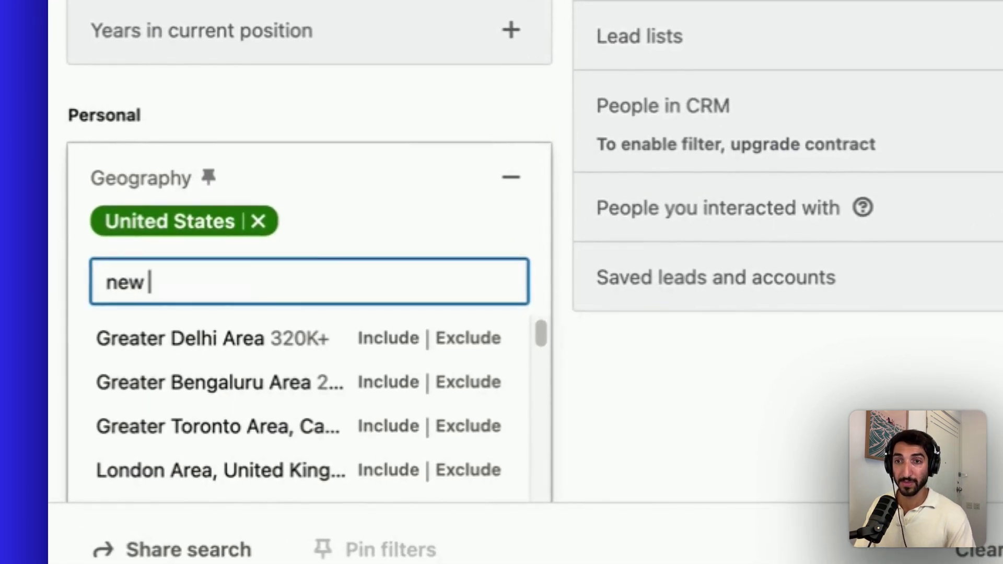
text(york)
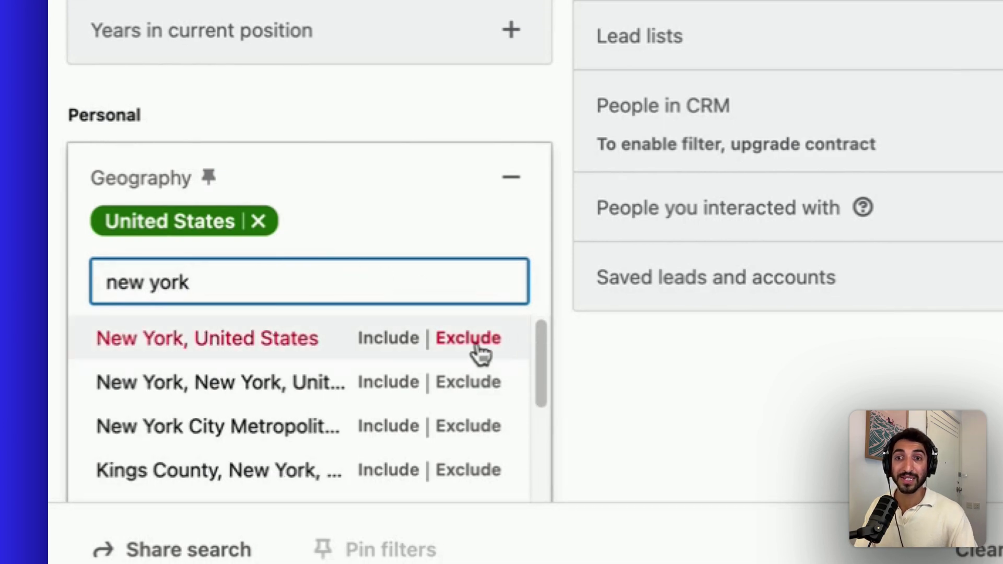
click(290, 338)
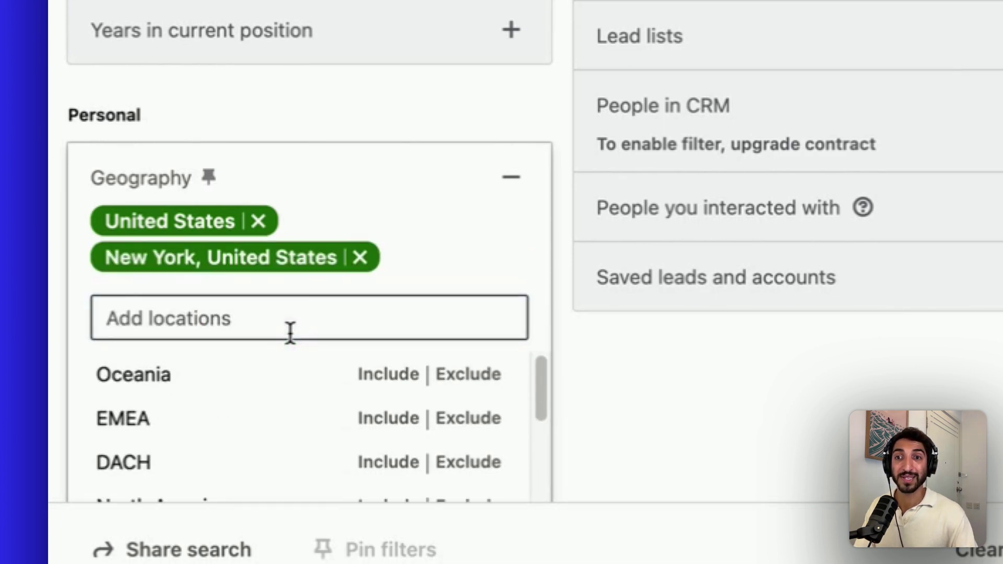
mouse_move(314, 255)
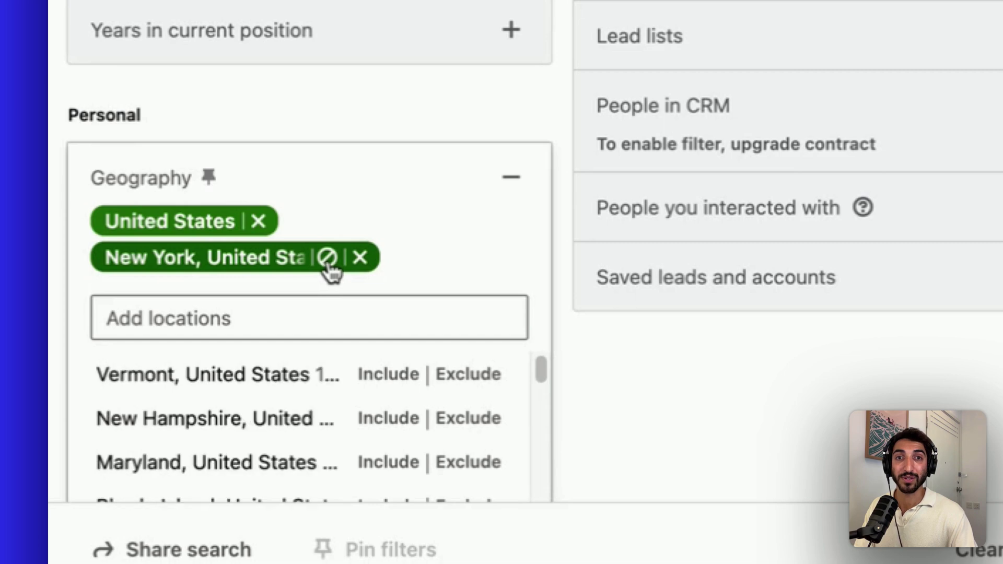
click(327, 258)
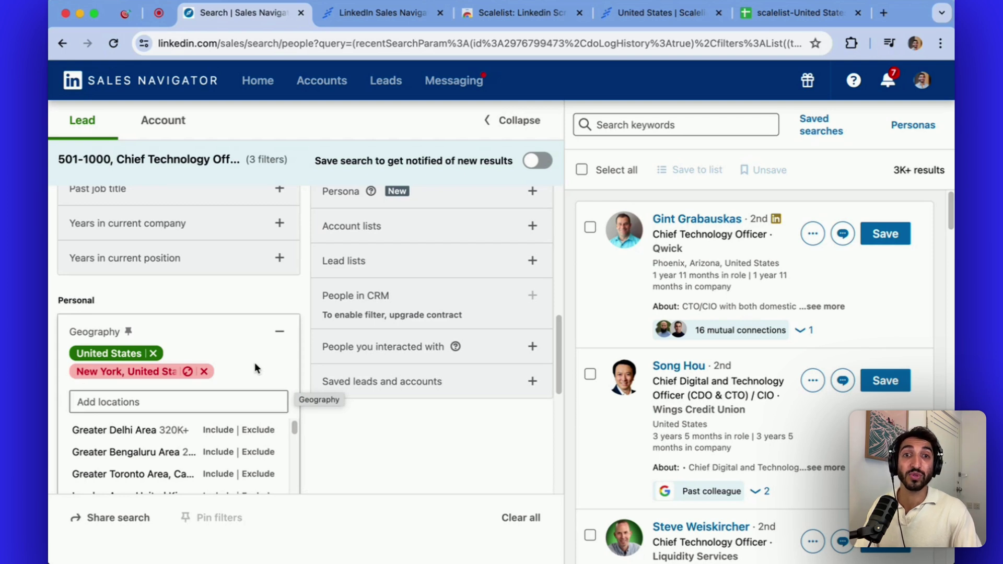
Remove New York from the geography filter and close the geography options
click(204, 371)
click(280, 331)
Search the industries for "health", include Hospitals and Health Care, and close the industry options
scroll(324, 361, down, 2)
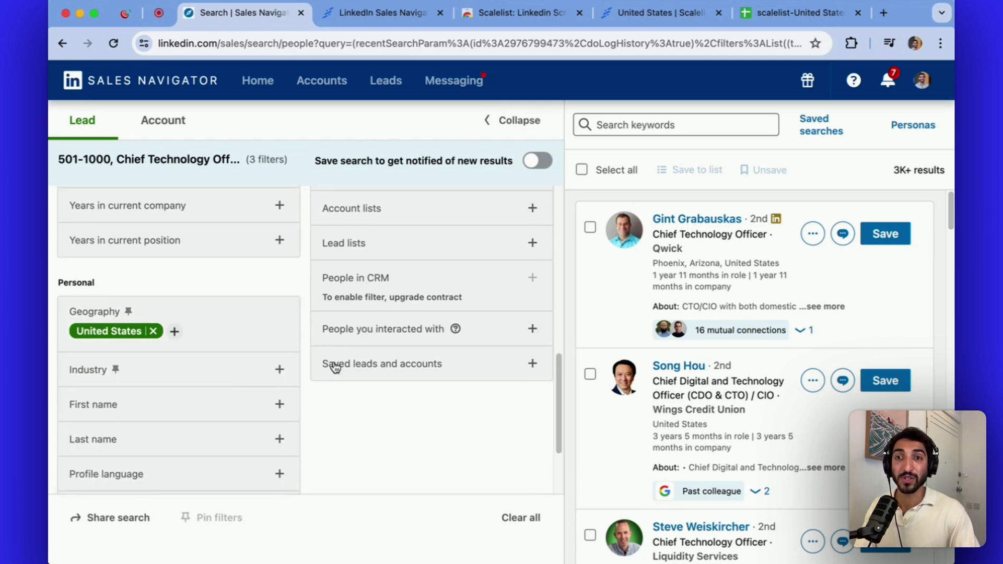
scroll(198, 358, down, 1)
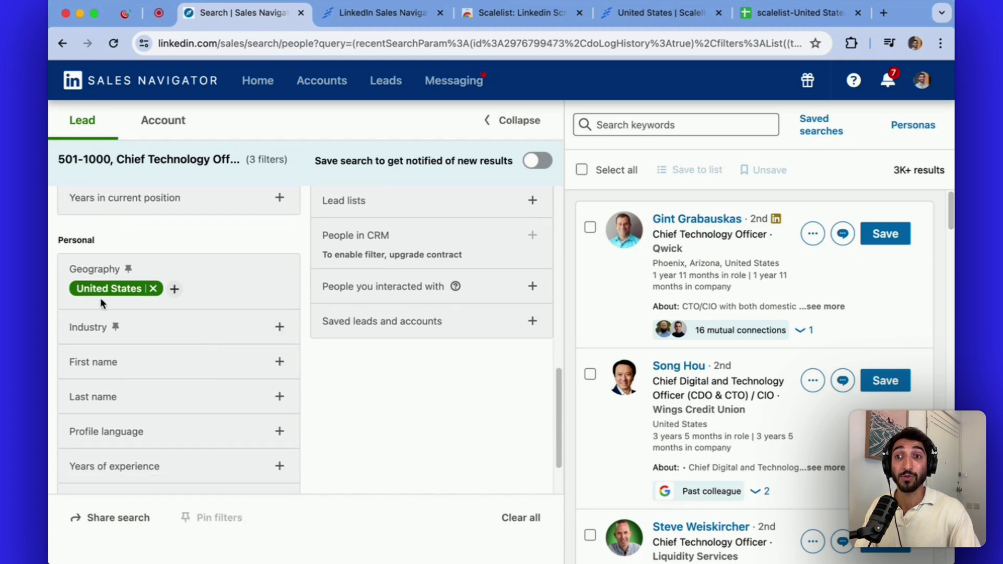
click(172, 335)
text(he)
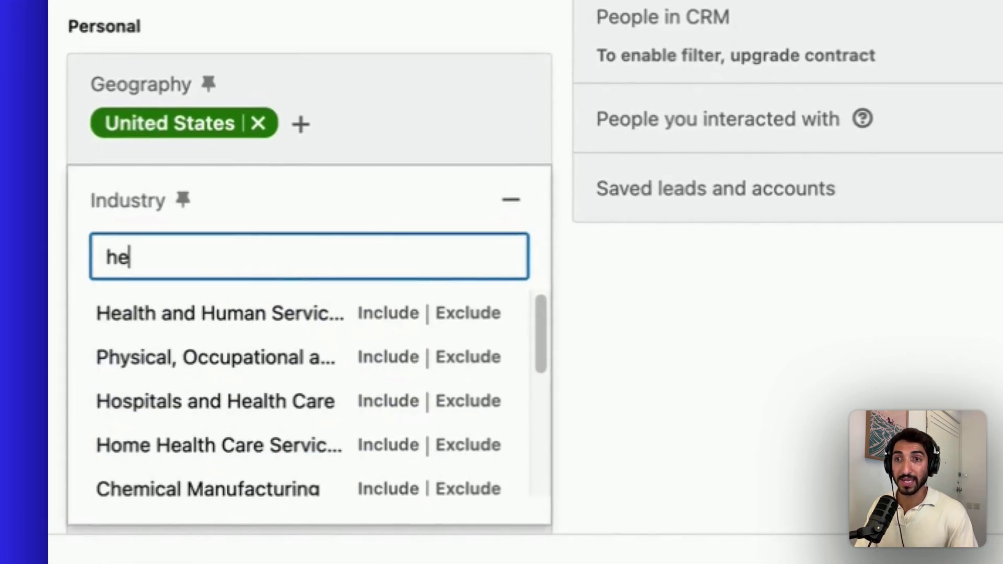
text(alth)
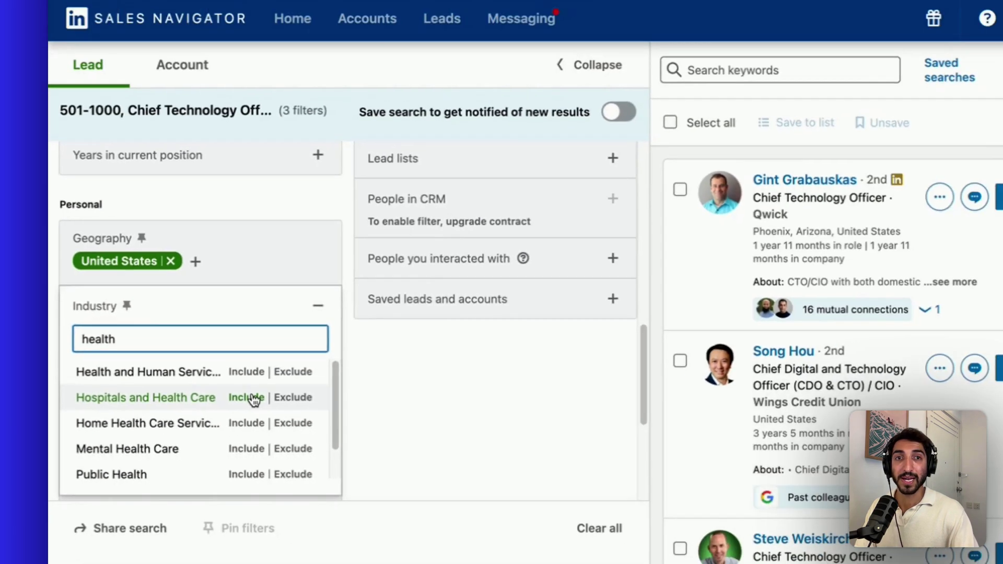
click(413, 358)
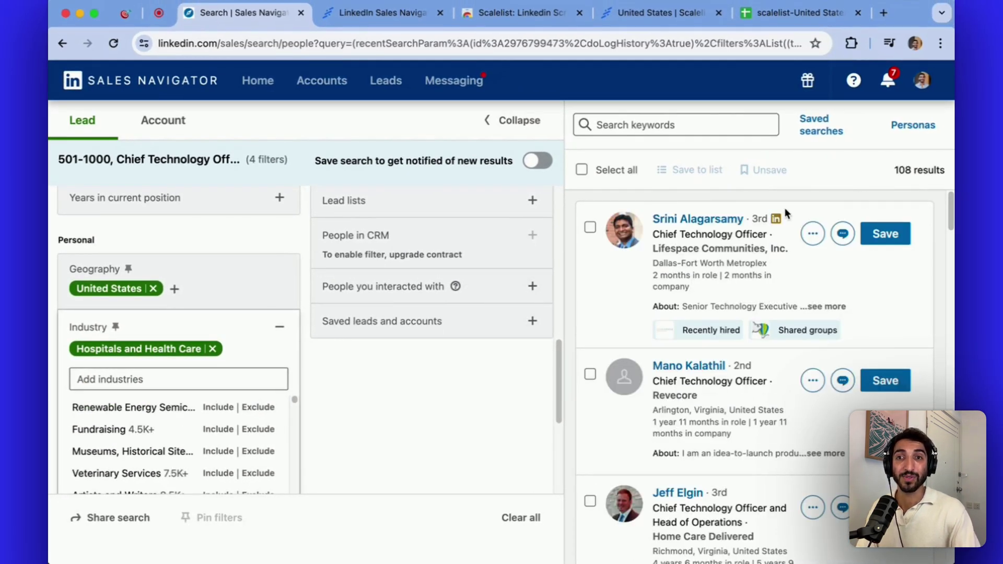
click(281, 328)
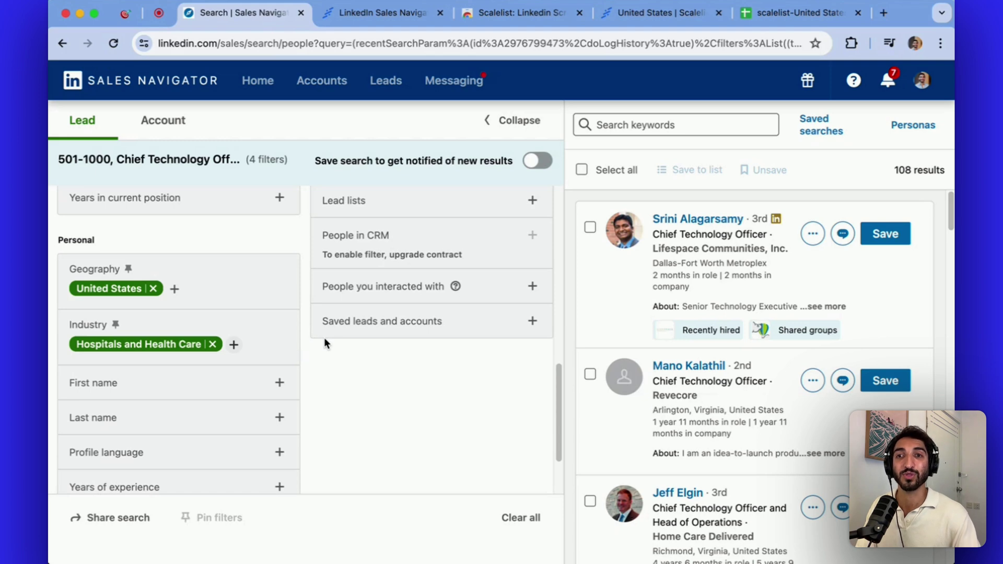
Save the current lead search to get notified of new results
scroll(300, 324, up, 10)
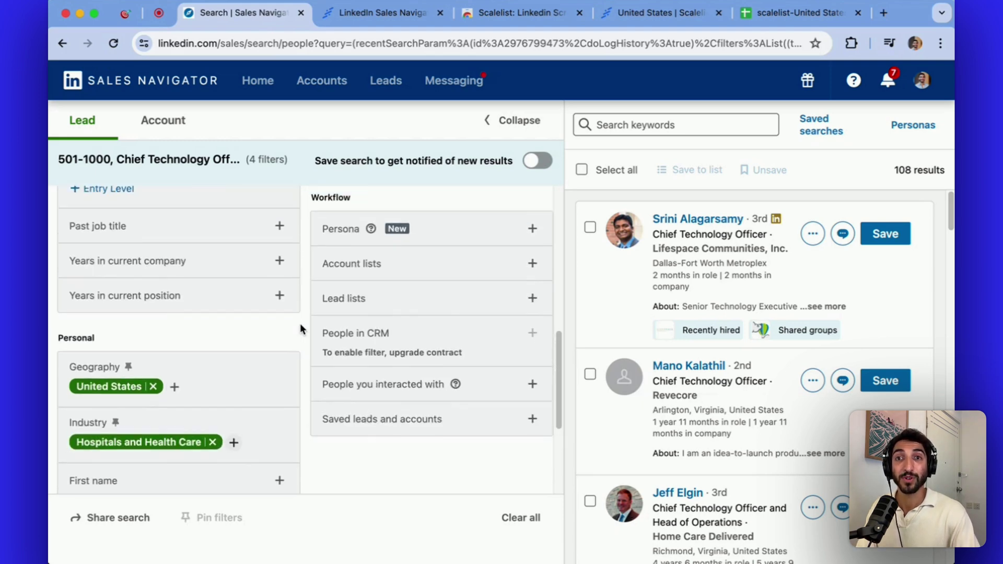
scroll(300, 324, up, 3)
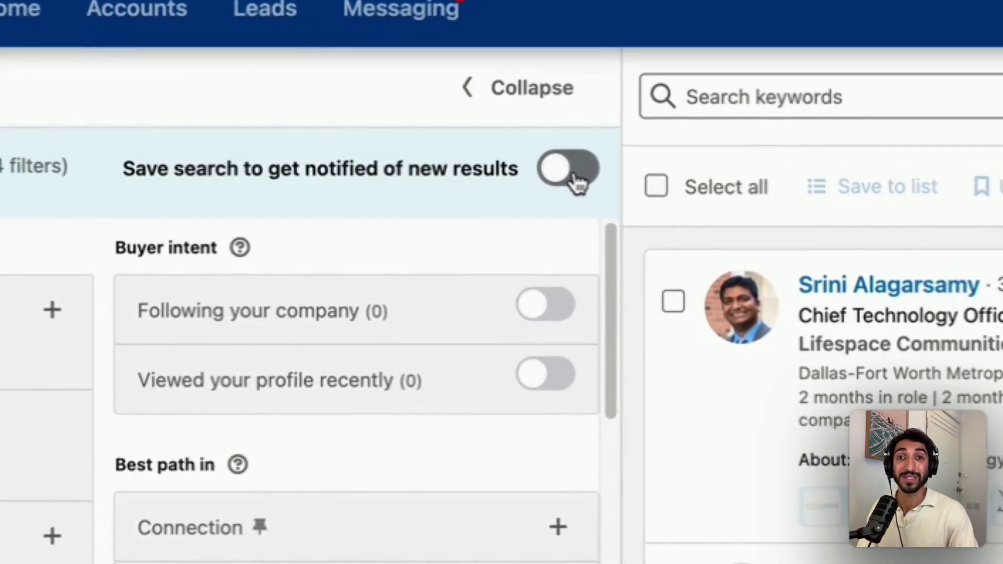
click(573, 175)
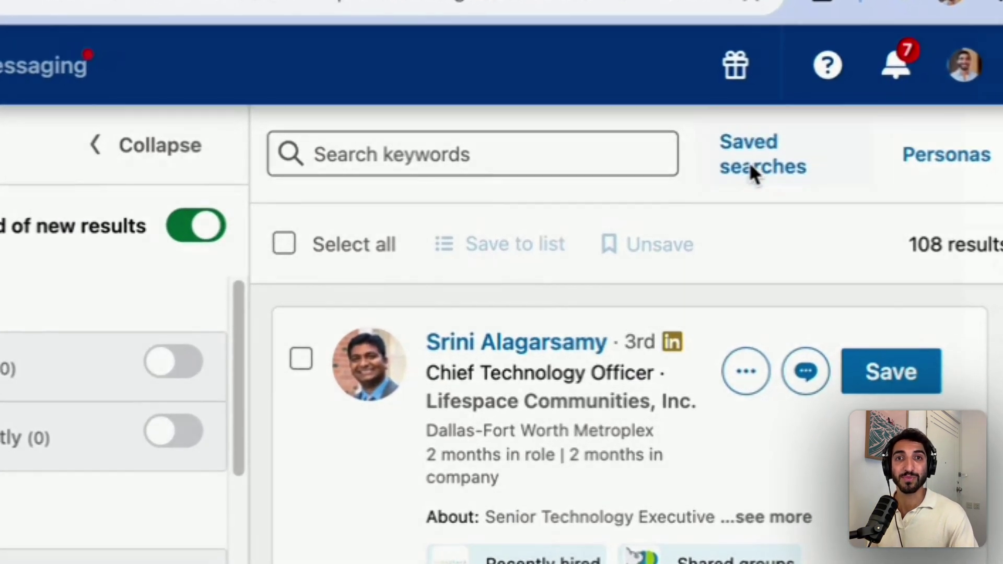
Review the list of saved lead searches and close it
click(749, 162)
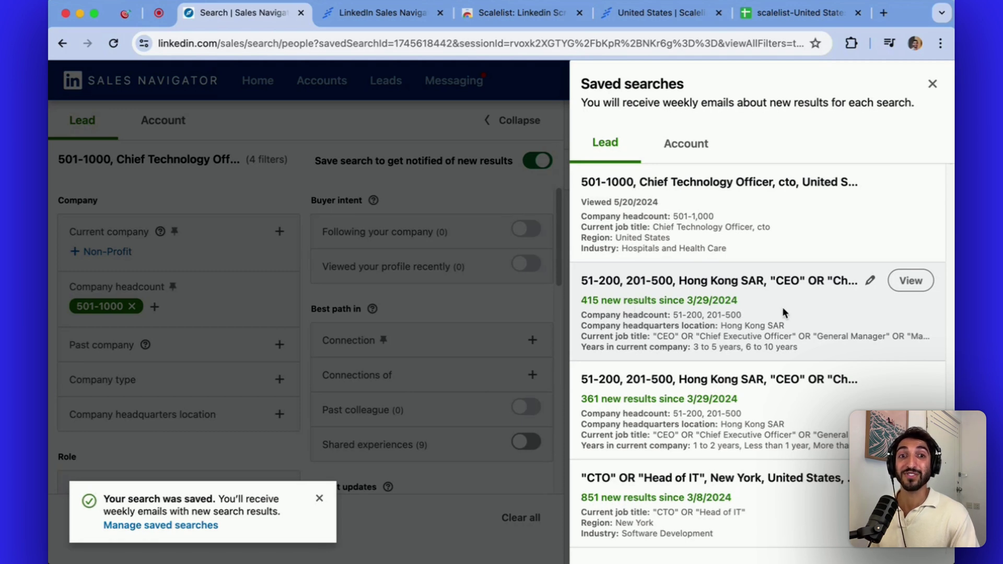
scroll(710, 309, down, 2)
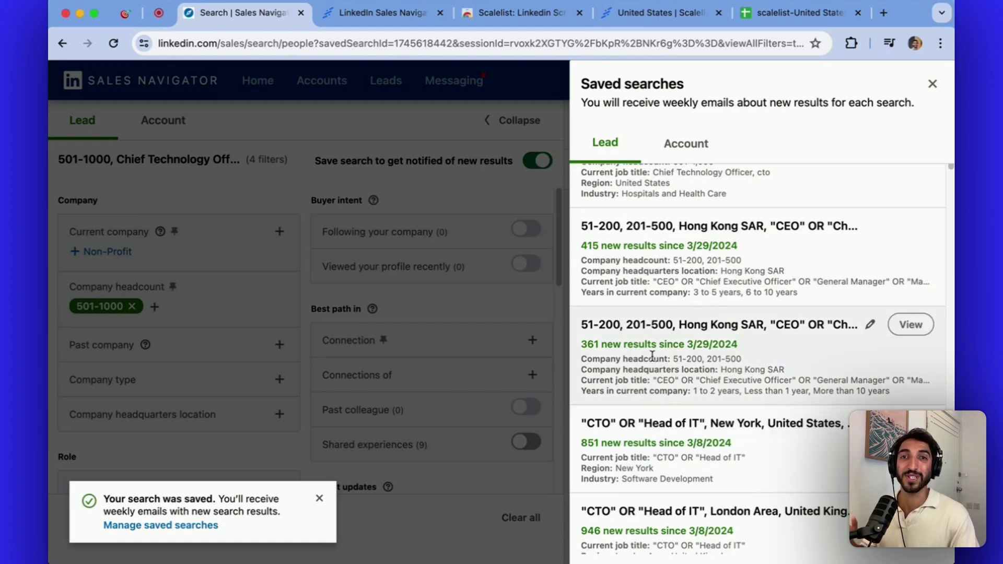
scroll(653, 352, up, 2)
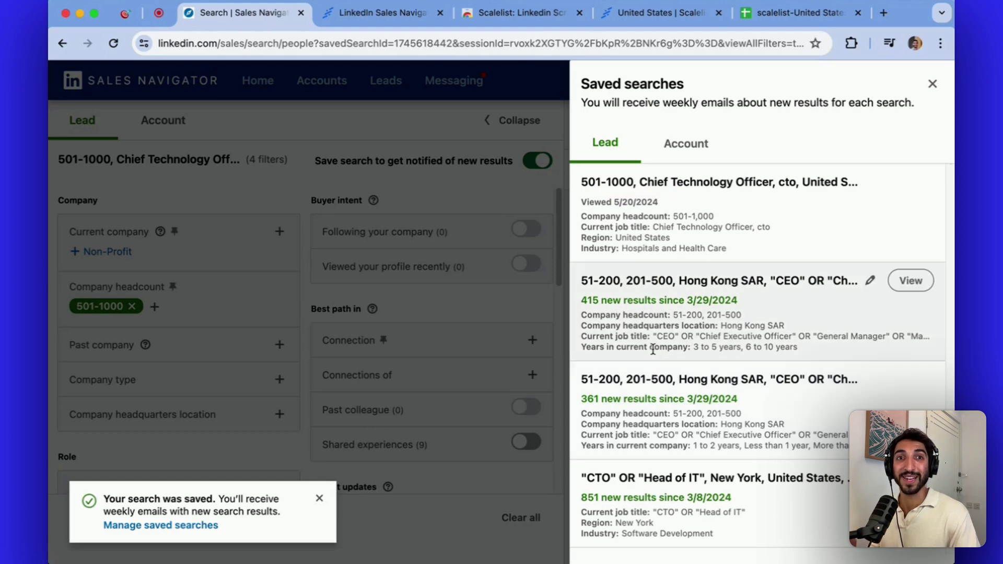
click(530, 177)
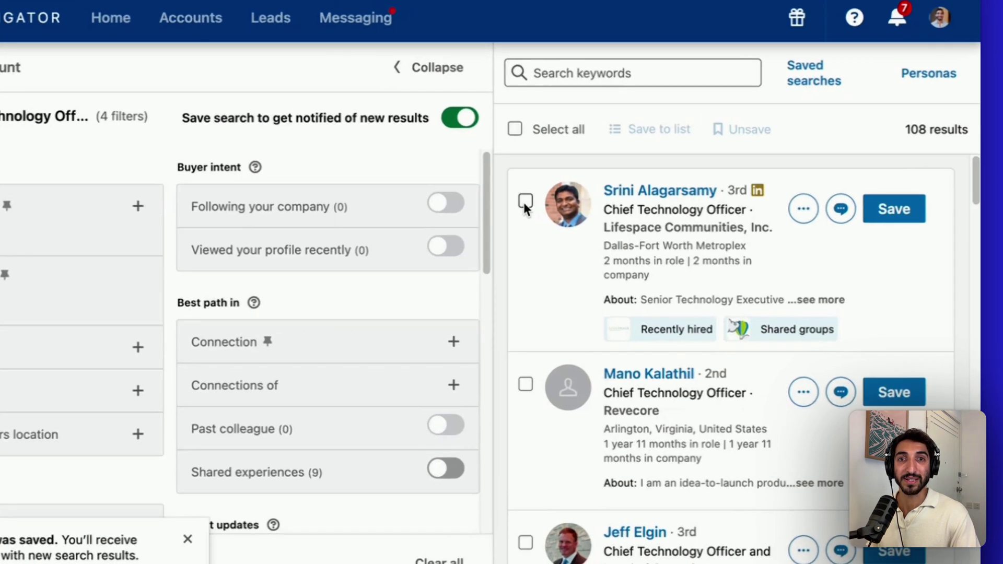
Select the first, third and fourth leads individually in the search results
click(591, 229)
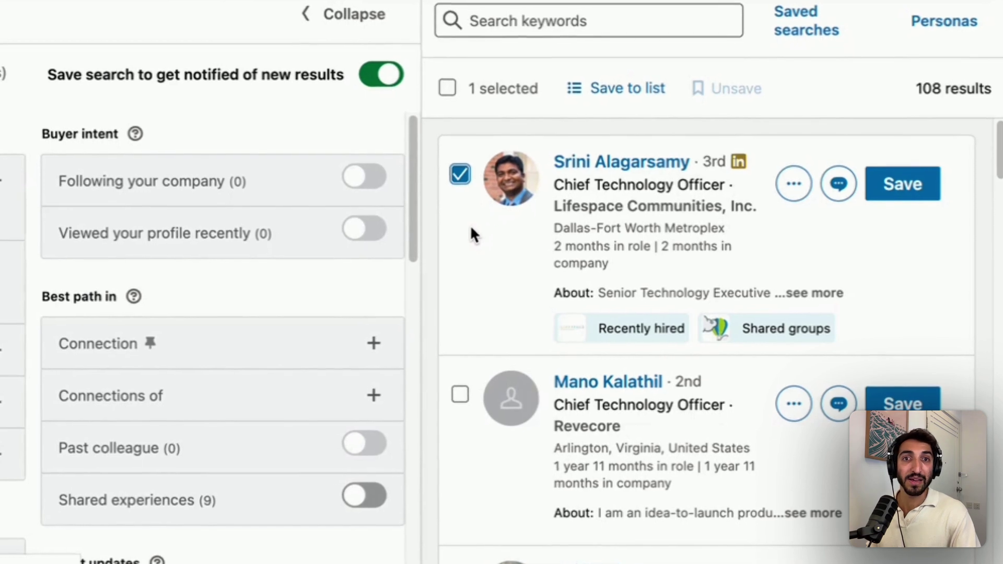
scroll(470, 230, down, 1)
scroll(470, 174, up, 1)
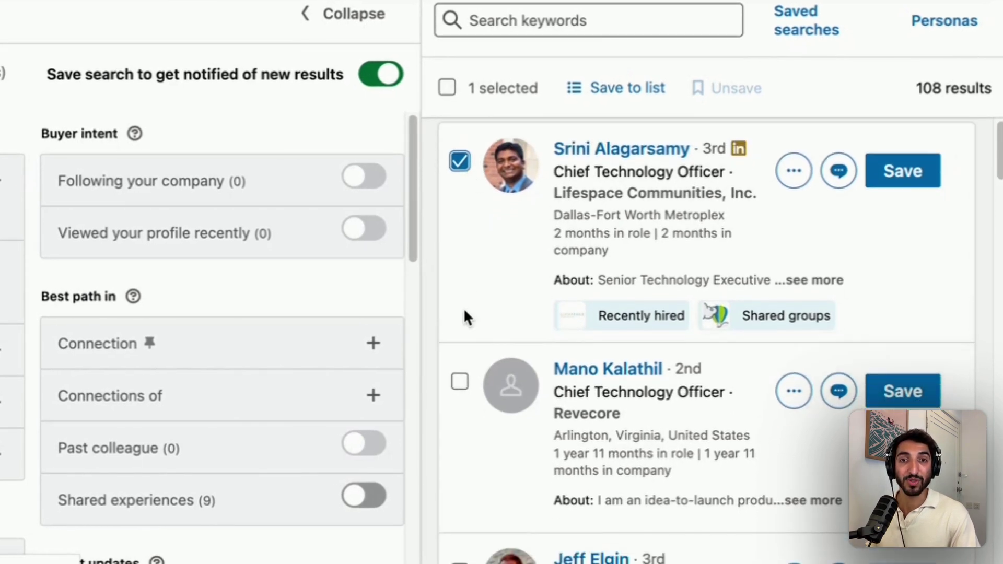
scroll(465, 314, down, 2)
click(460, 503)
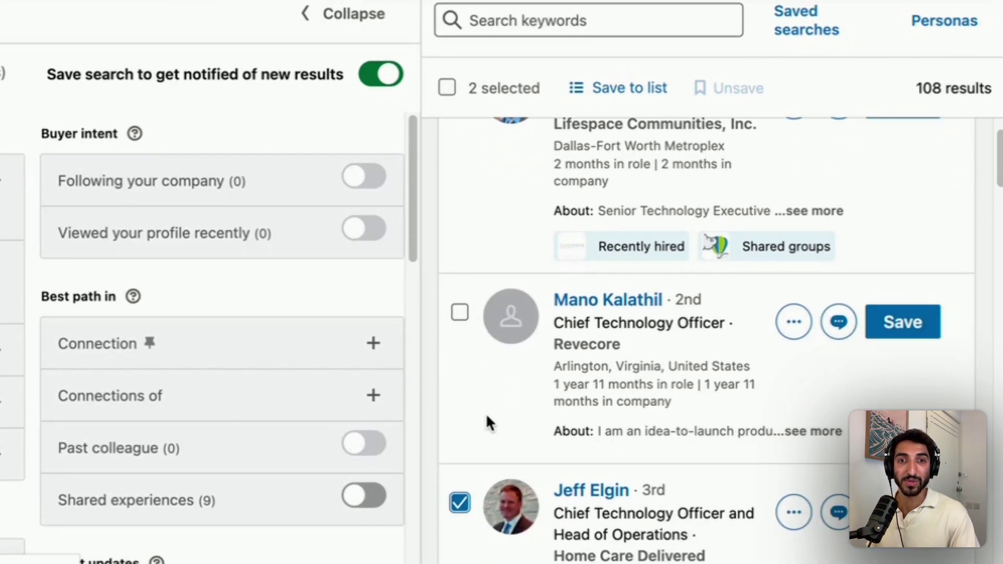
scroll(488, 421, down, 3)
click(460, 535)
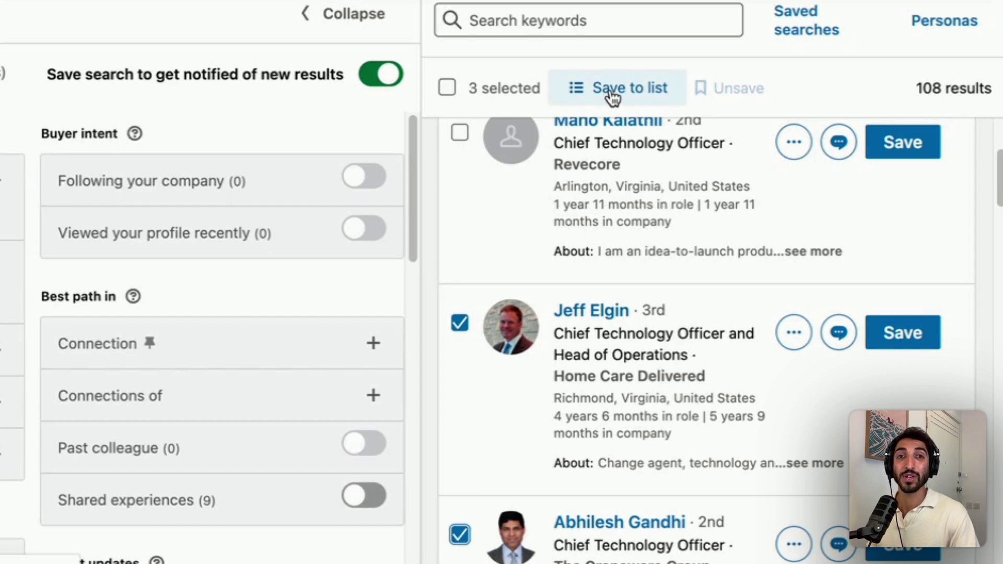
Select all leads on the first results page and look through them to the end of the page
click(447, 88)
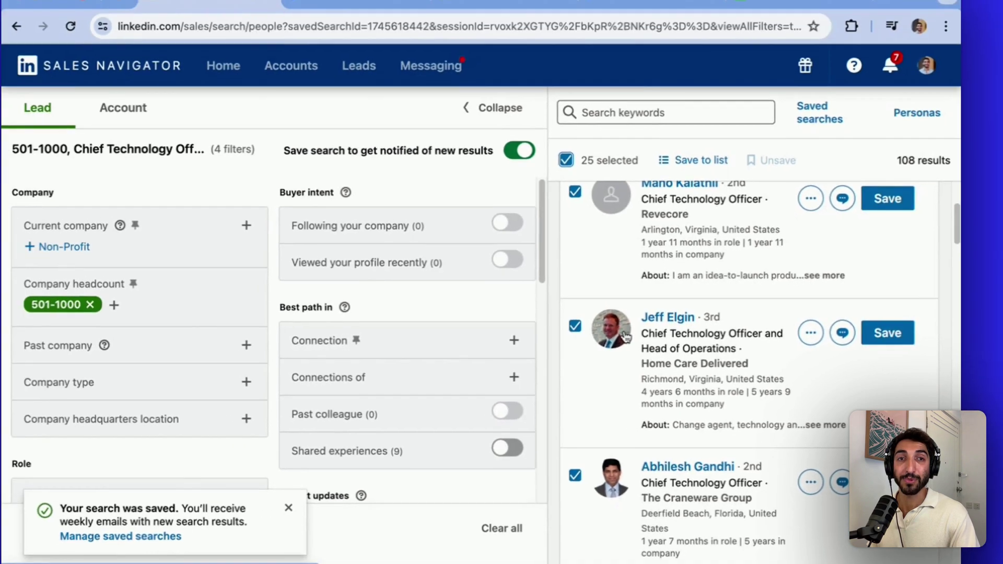
scroll(626, 336, up, 3)
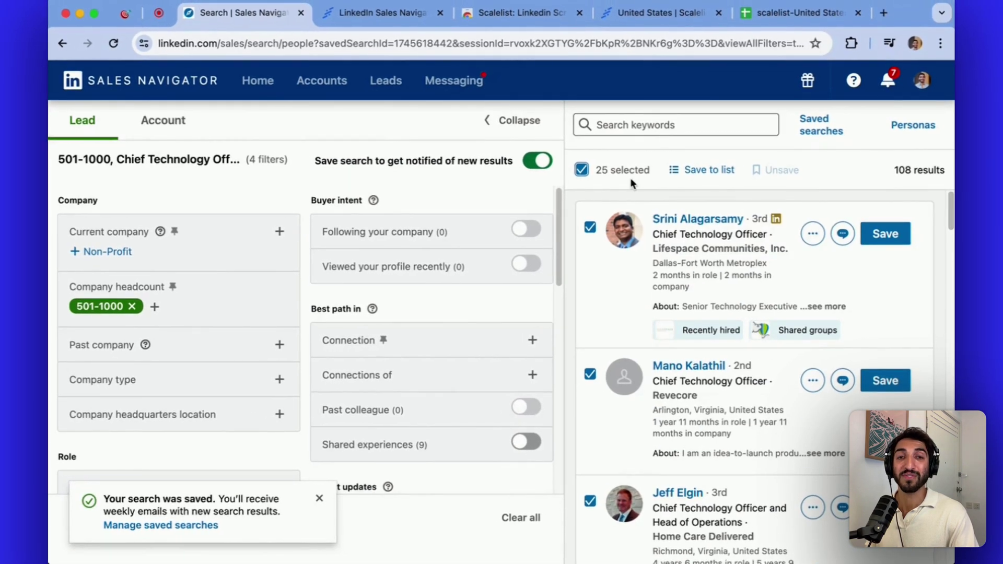
scroll(655, 271, down, 20)
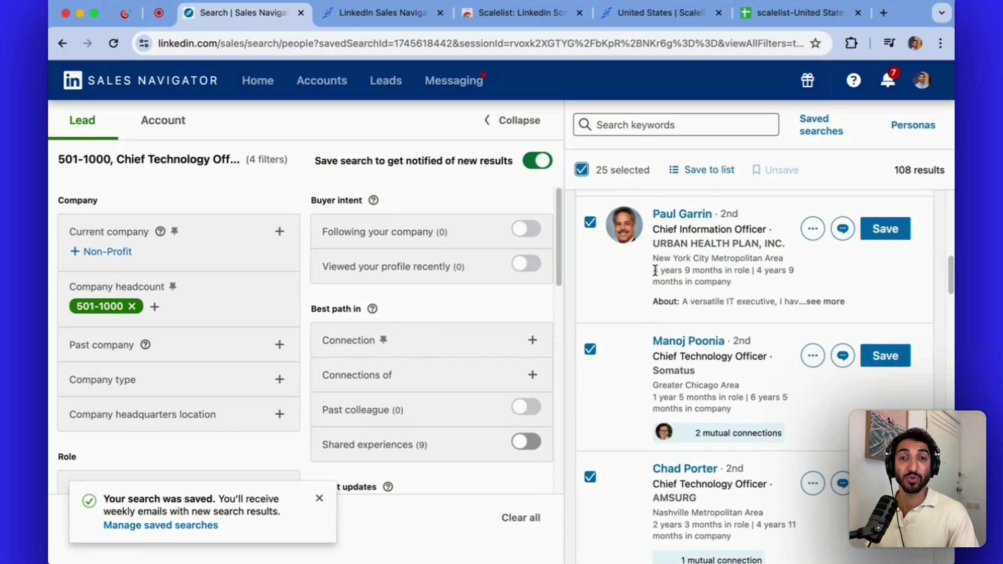
scroll(654, 270, down, 20)
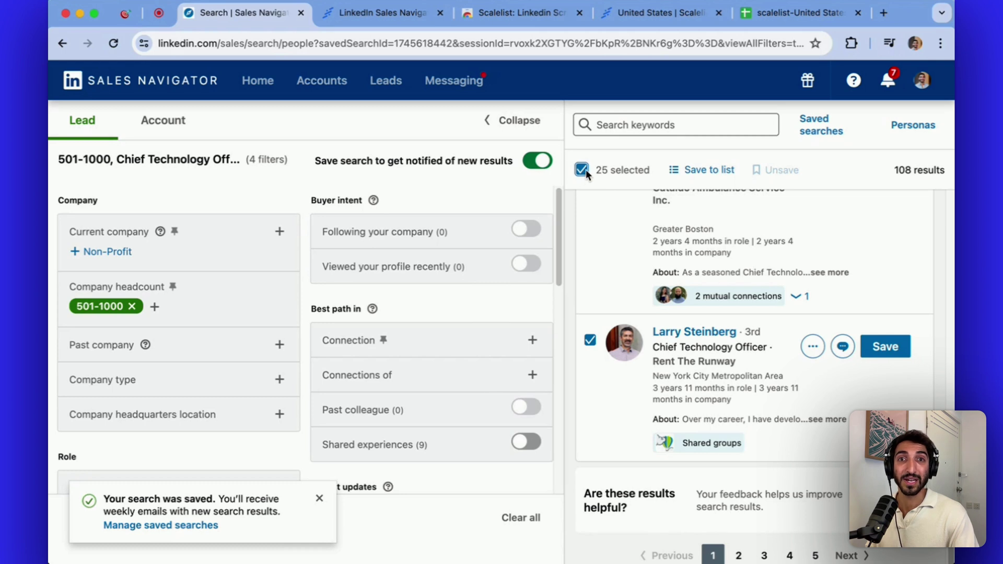
Save the selected leads to a new lead list named "Example CTO List"
click(700, 176)
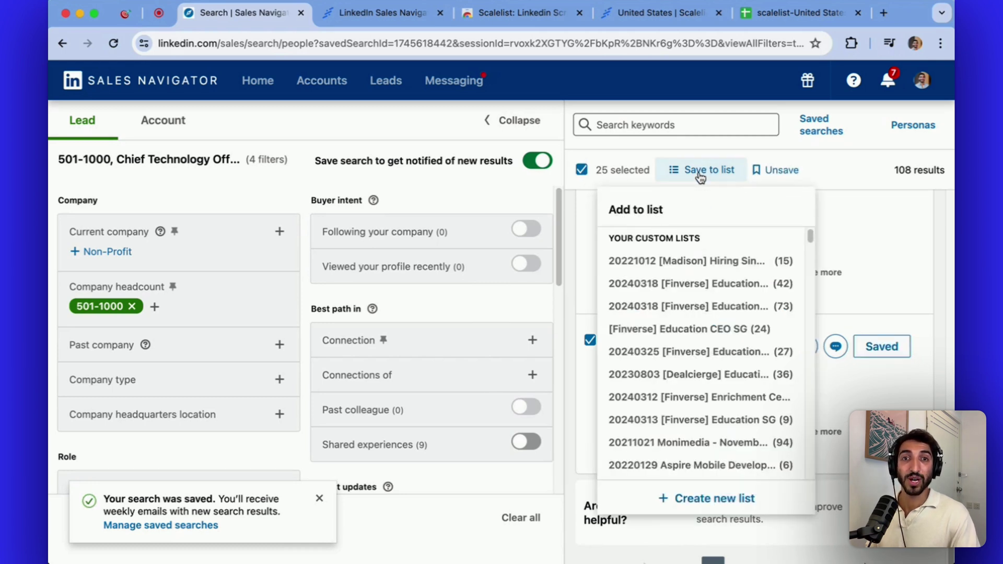
scroll(752, 484, down, 1)
click(742, 498)
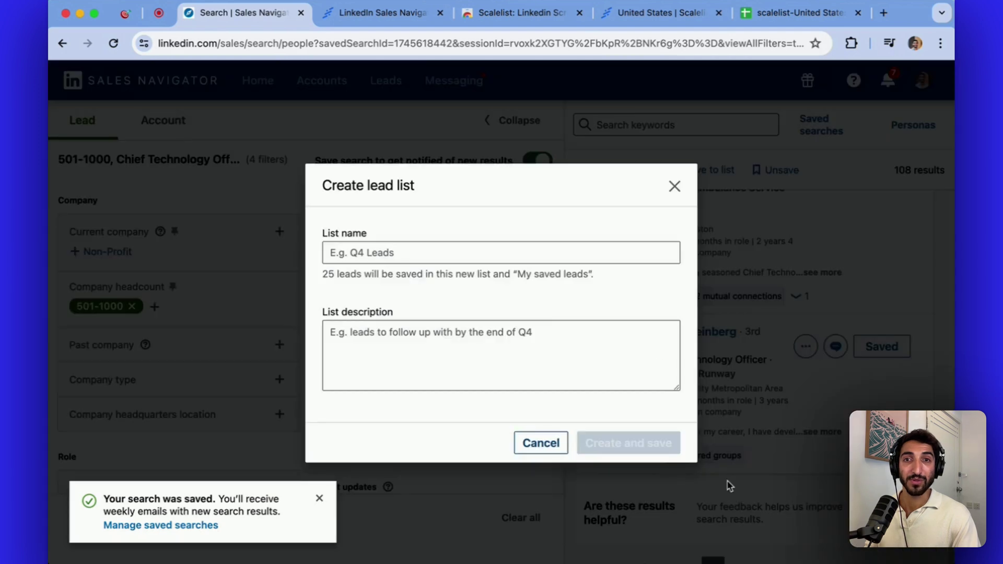
click(494, 253)
text(E)
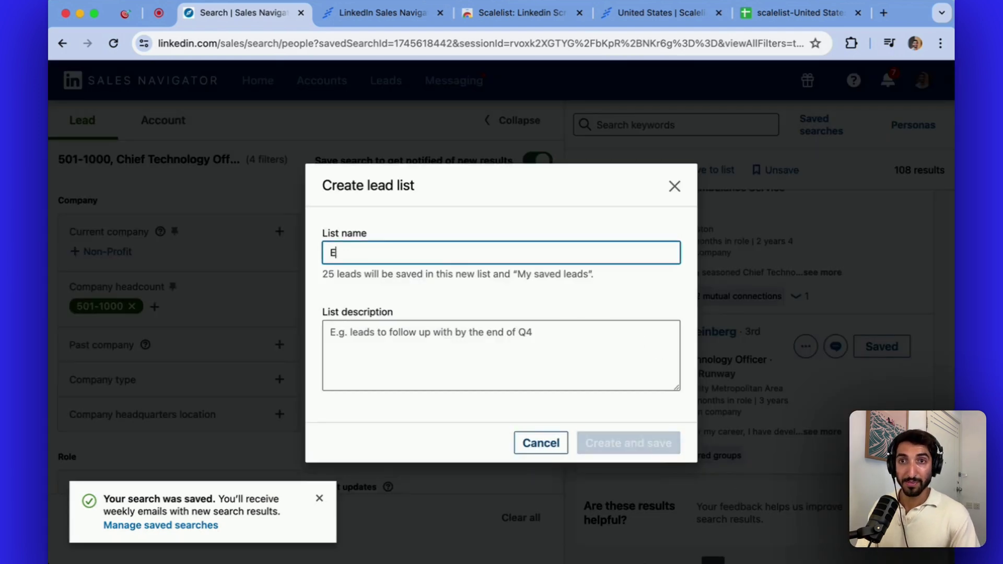
text(xample CTO List)
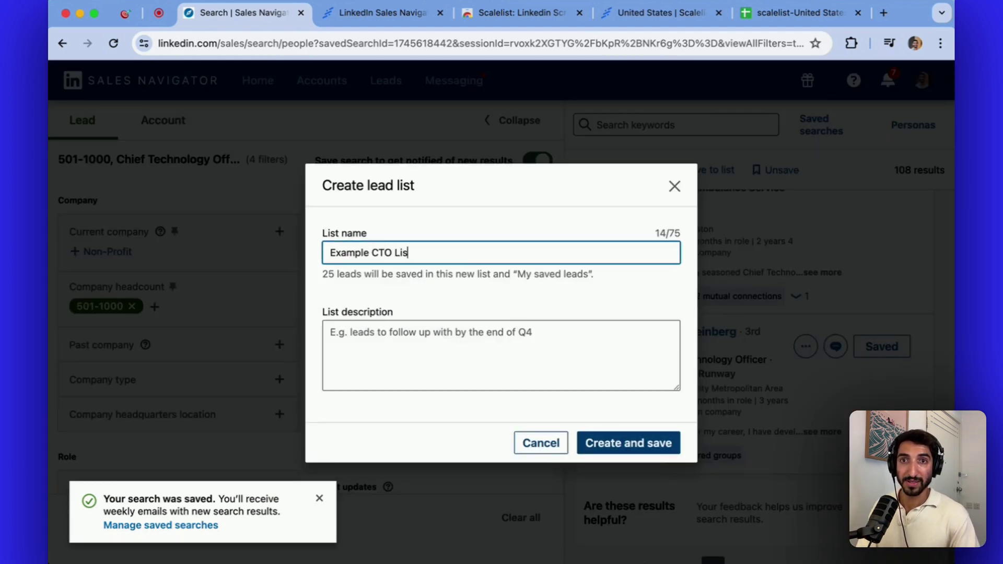
click(634, 442)
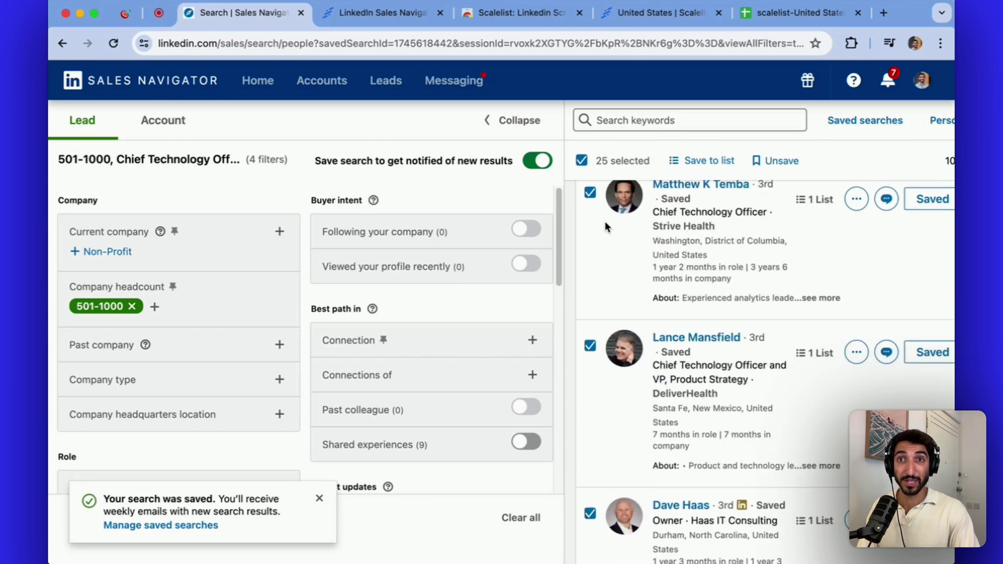
Open Example CTO List from the lead lists and show only leads who changed jobs in the past 90 days
click(390, 94)
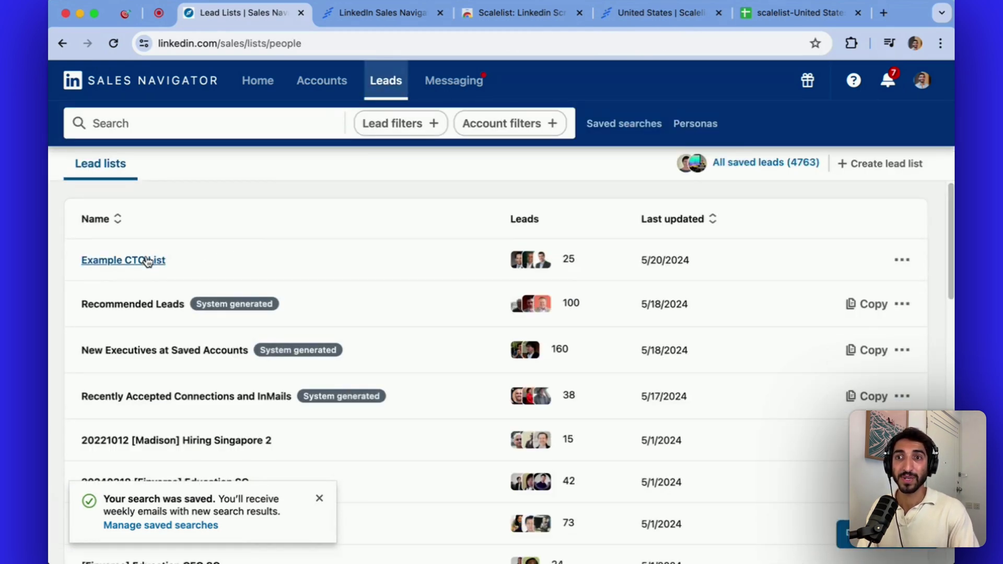
click(135, 261)
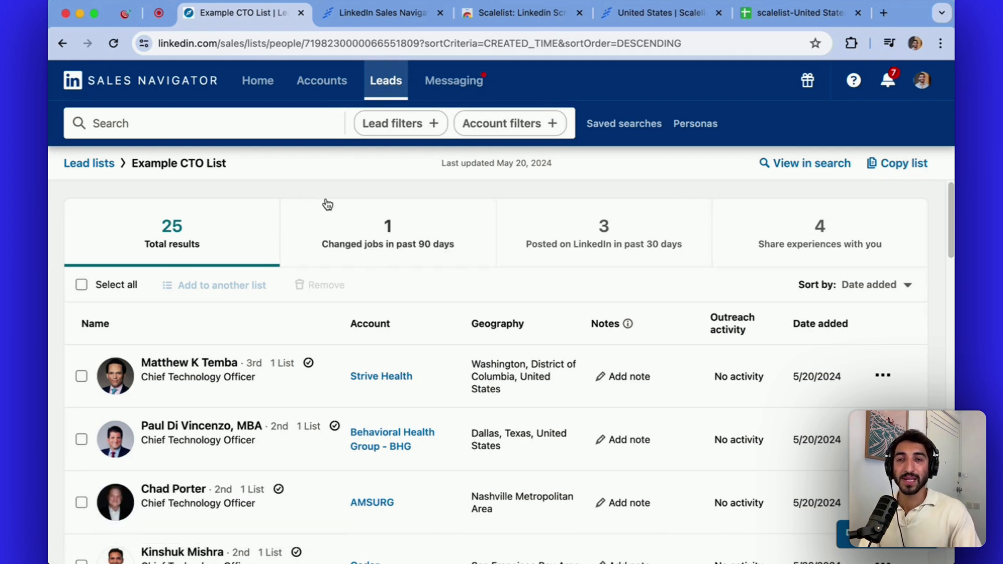
click(347, 230)
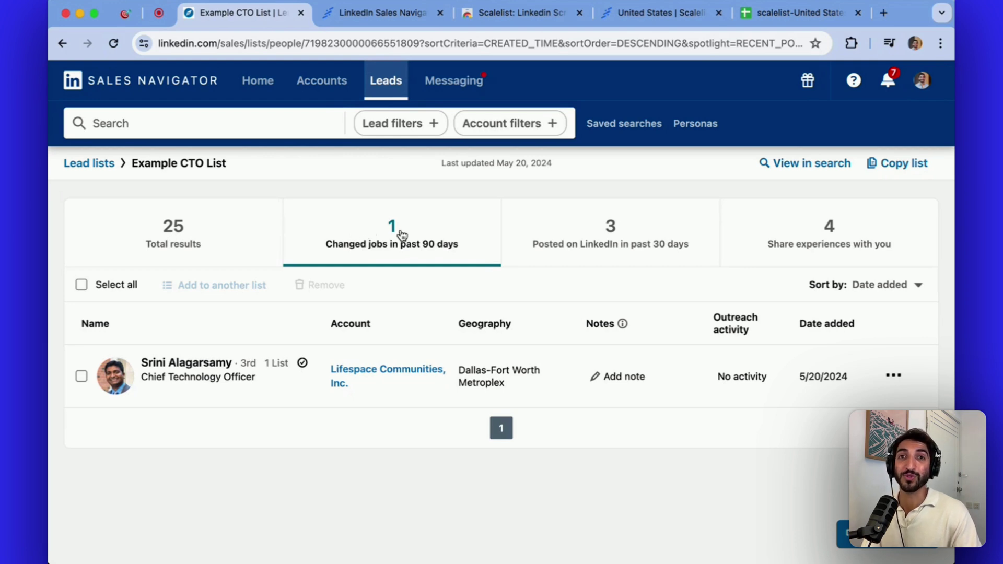
Show the leads who posted on LinkedIn in the past 30 days, then review the second lead's recent activity and close the profile
click(607, 236)
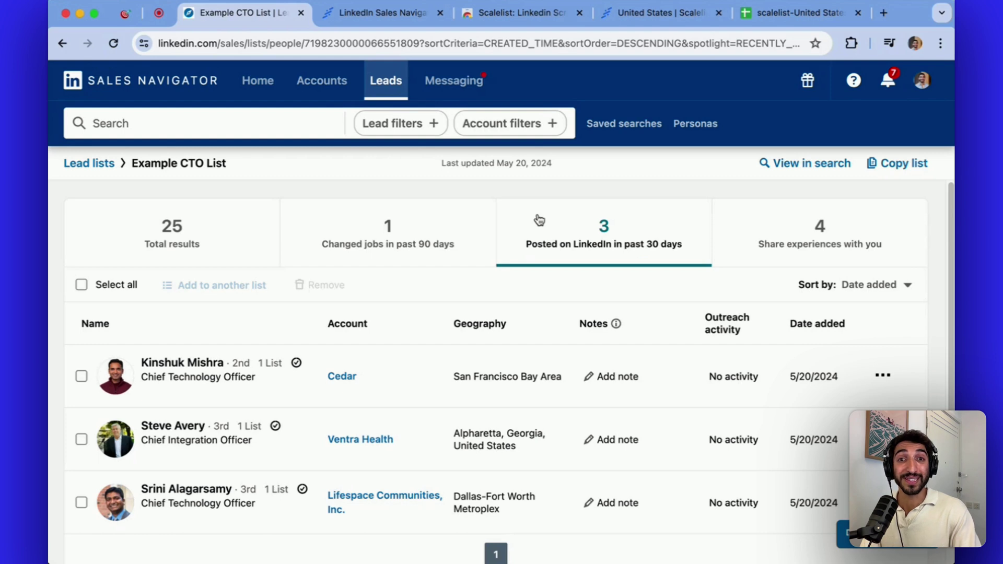
click(177, 427)
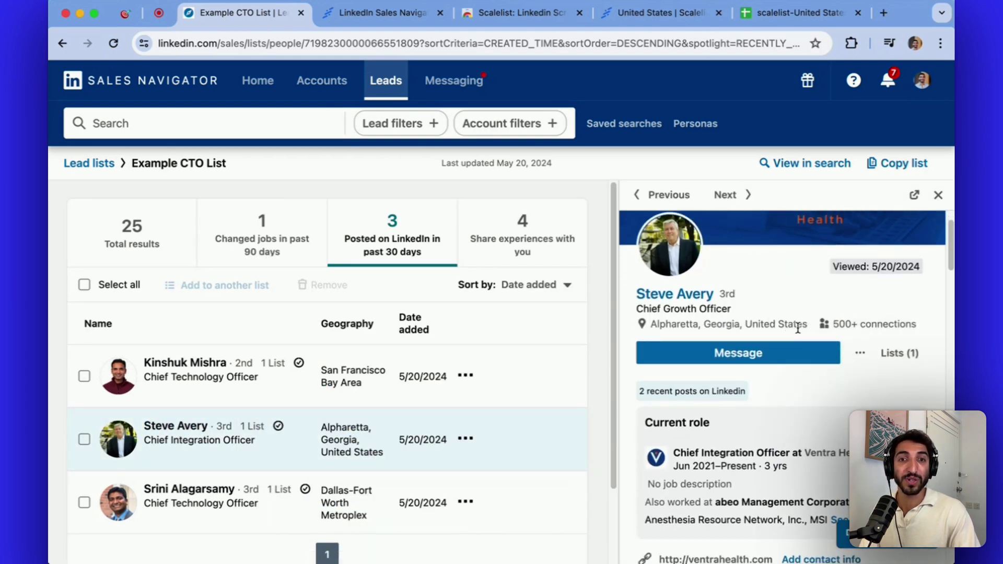
scroll(798, 328, down, 5)
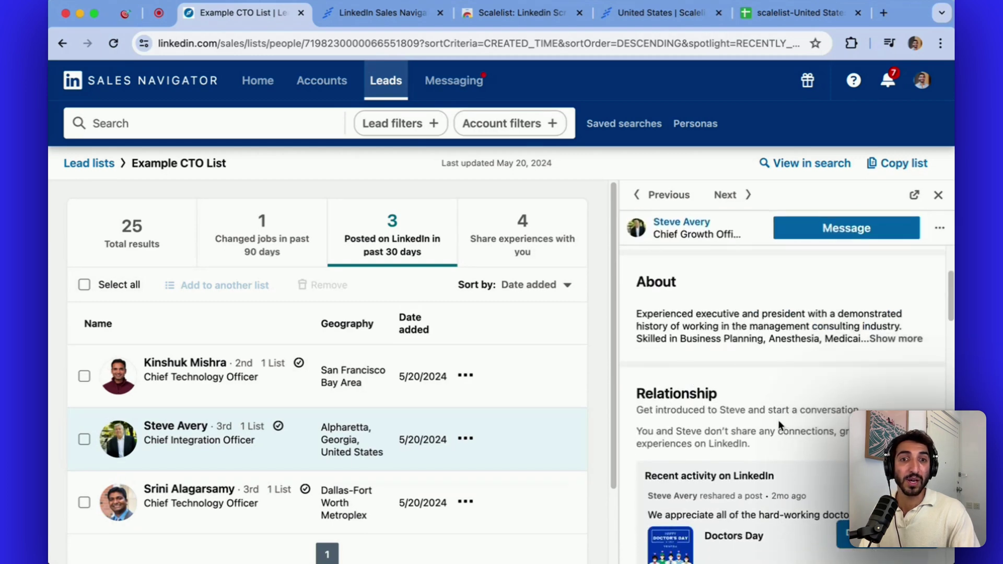
scroll(787, 427, down, 5)
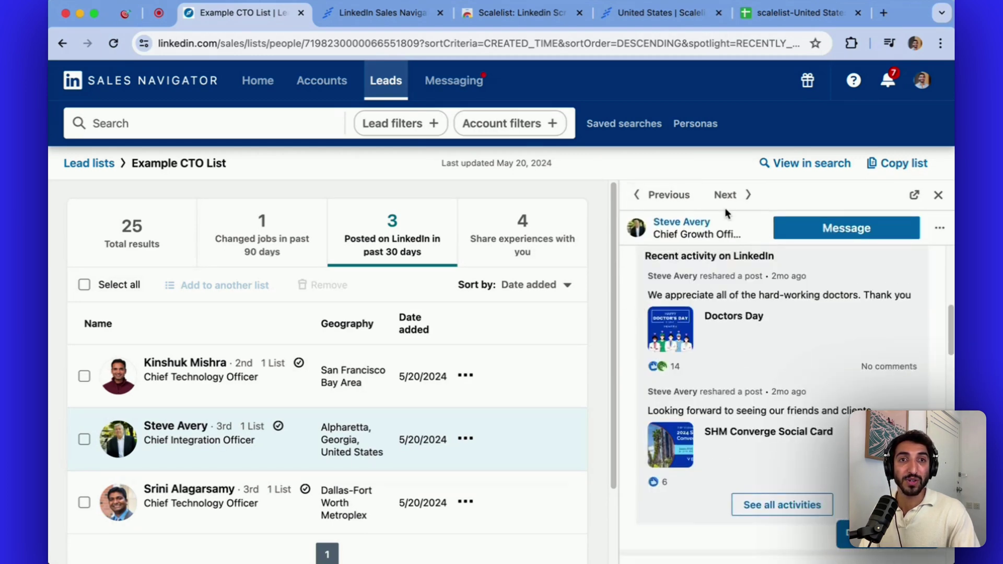
click(938, 195)
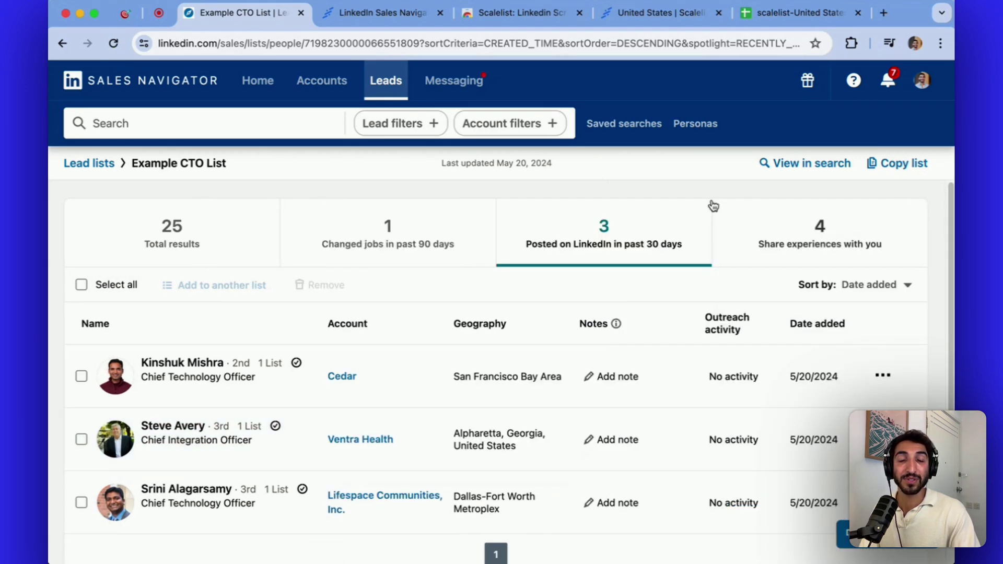
Show the leads who share experiences with you, then review the first lead's relationship details and close the profile
click(785, 224)
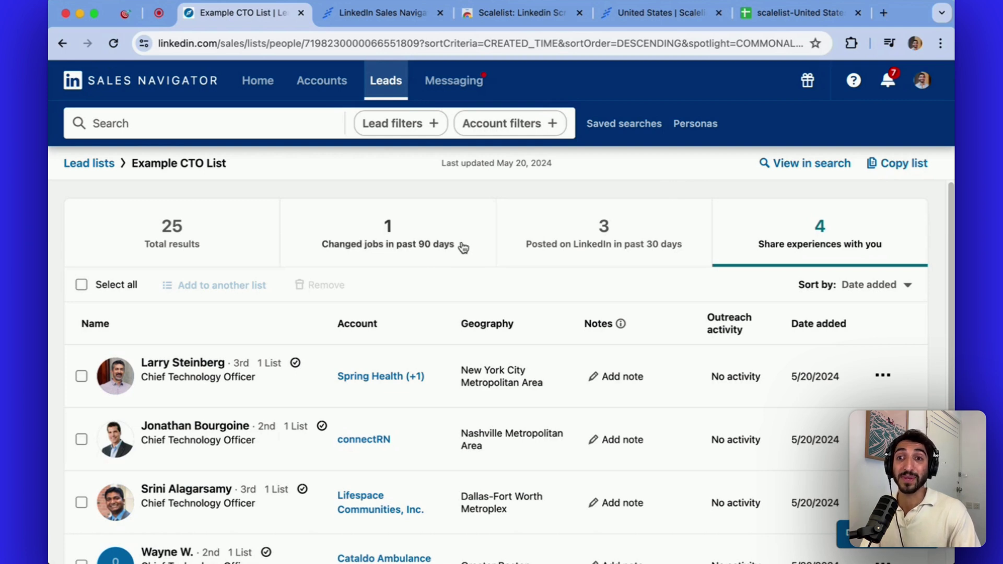
click(163, 367)
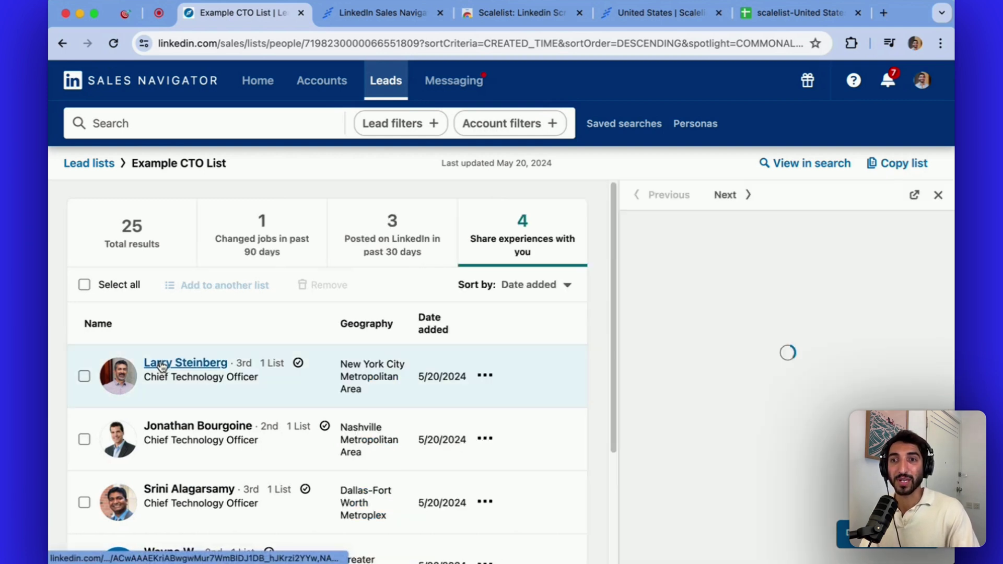
scroll(734, 349, down, 3)
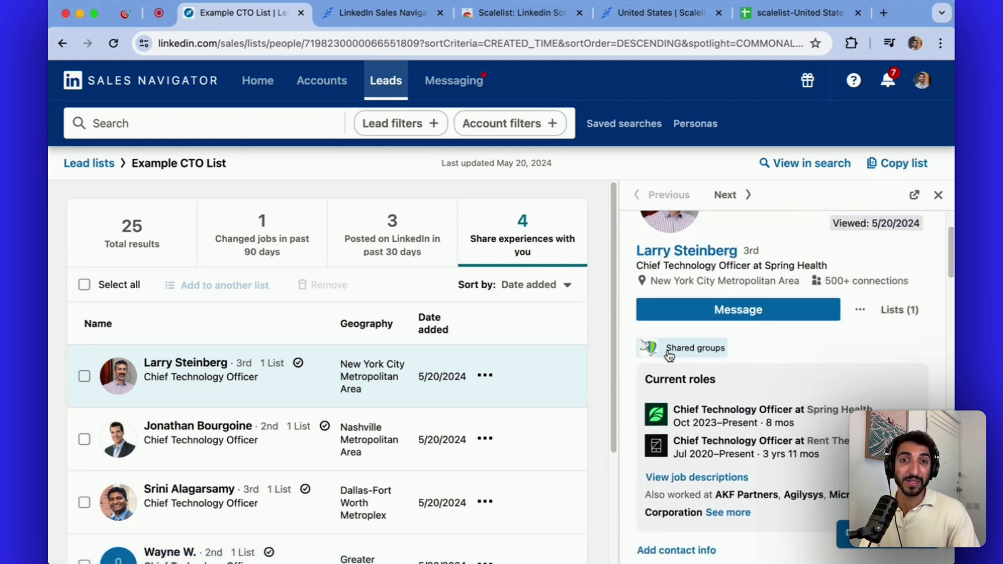
scroll(732, 356, down, 2)
scroll(846, 371, down, 6)
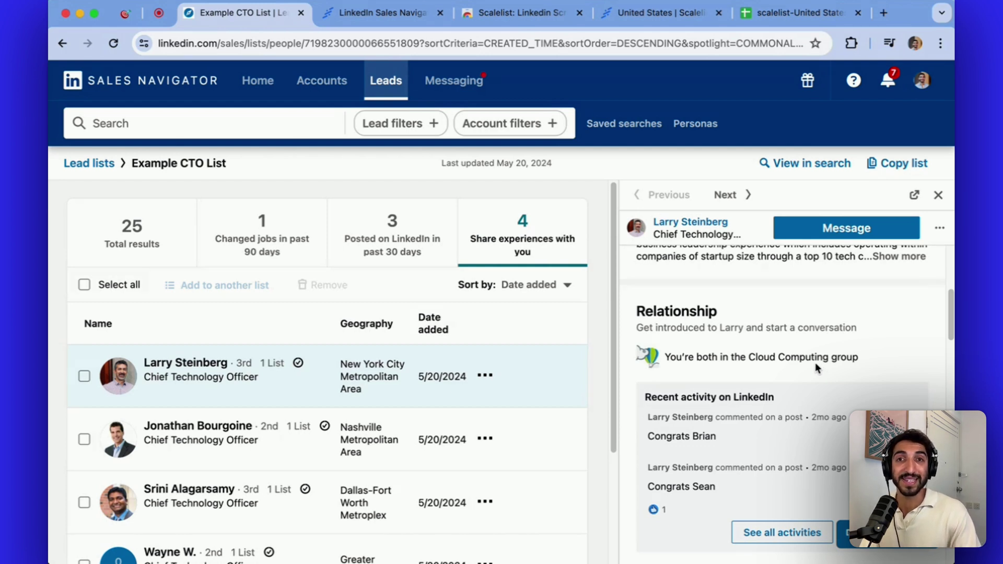
key(Escape)
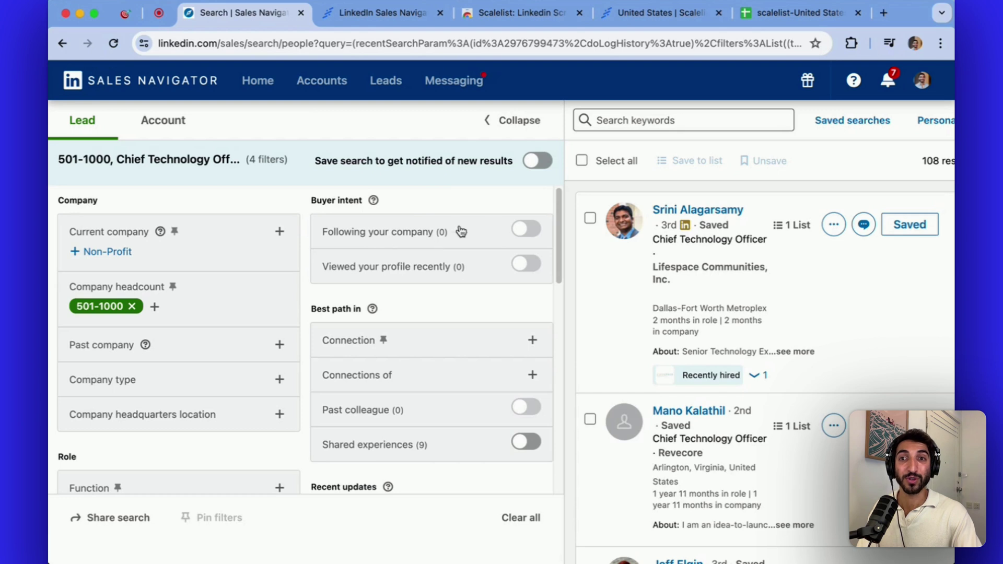
Look at the Connections of filter under Best path in on the lead search and close it again
scroll(477, 235, down, 1)
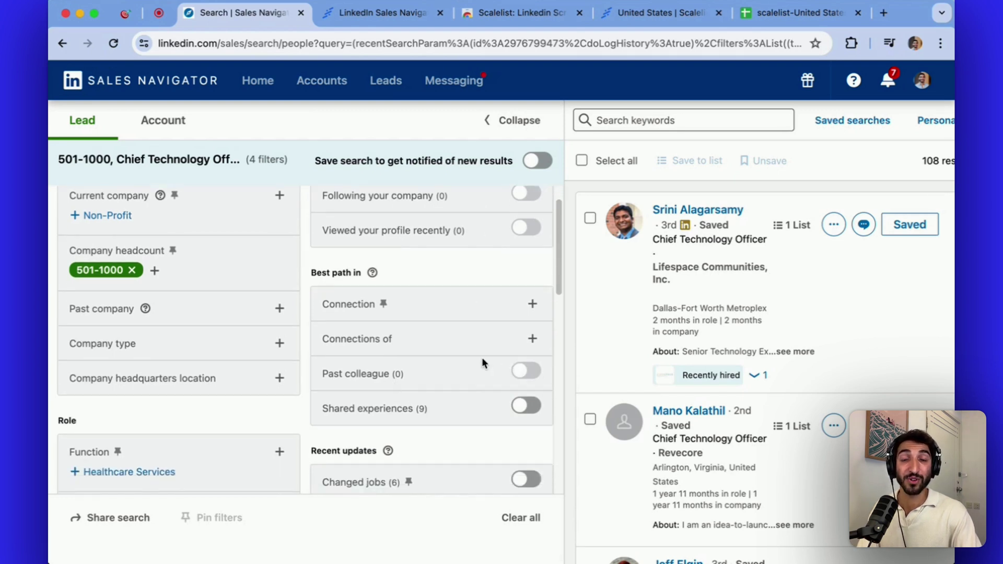
click(533, 340)
click(531, 339)
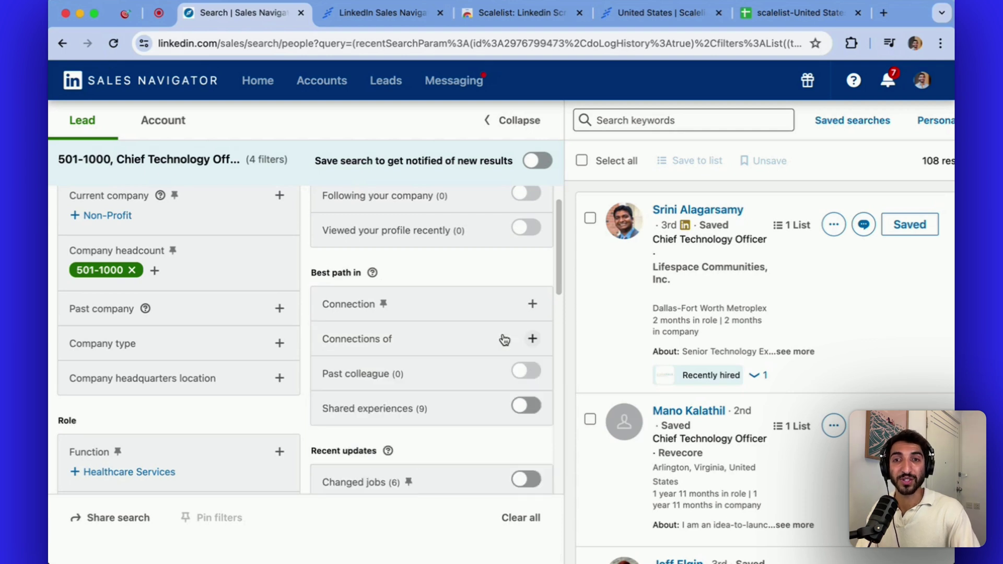
Try the Posted on LinkedIn and Changed jobs filters under Recent updates on the lead search
scroll(418, 302, down, 2)
scroll(437, 316, down, 3)
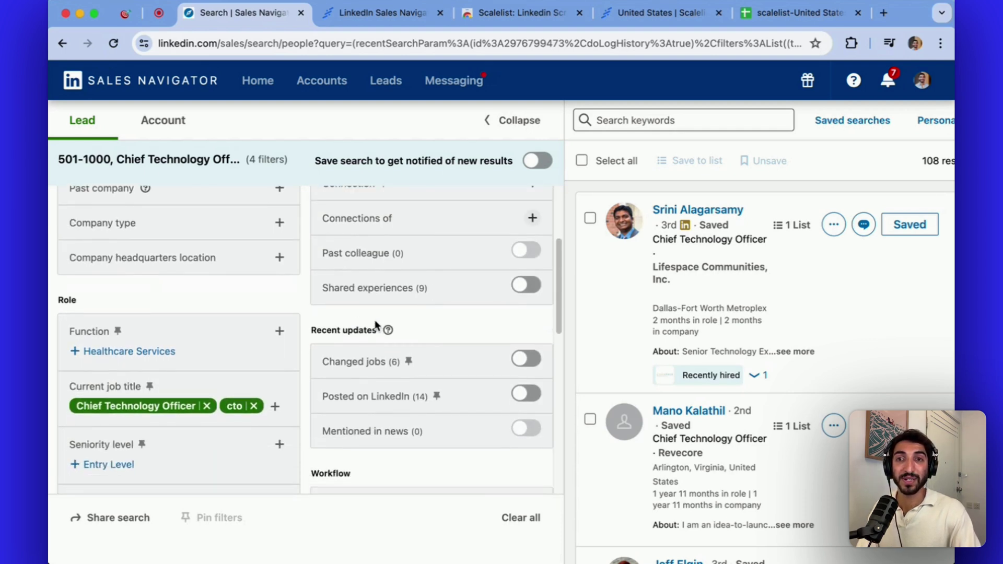
click(525, 374)
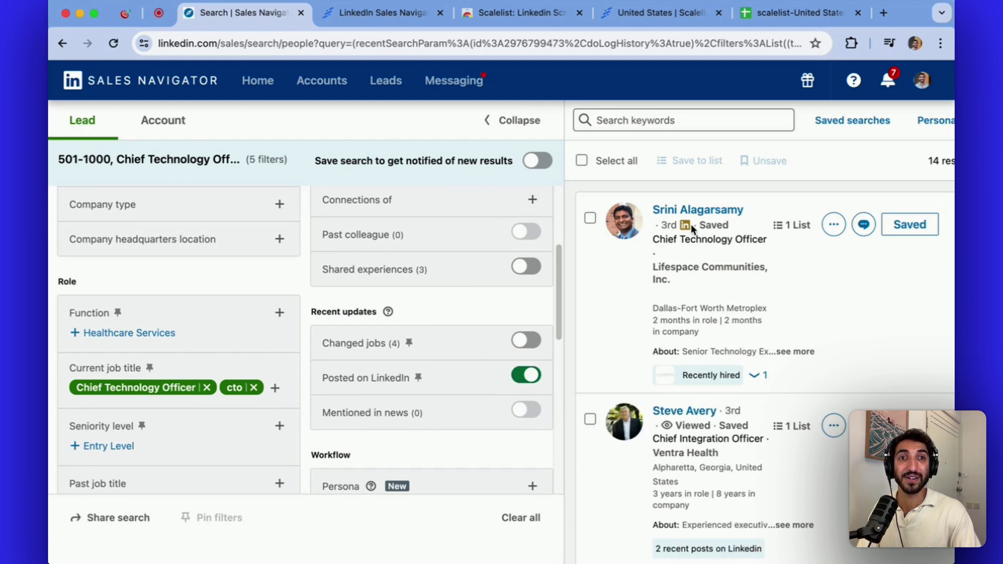
click(527, 379)
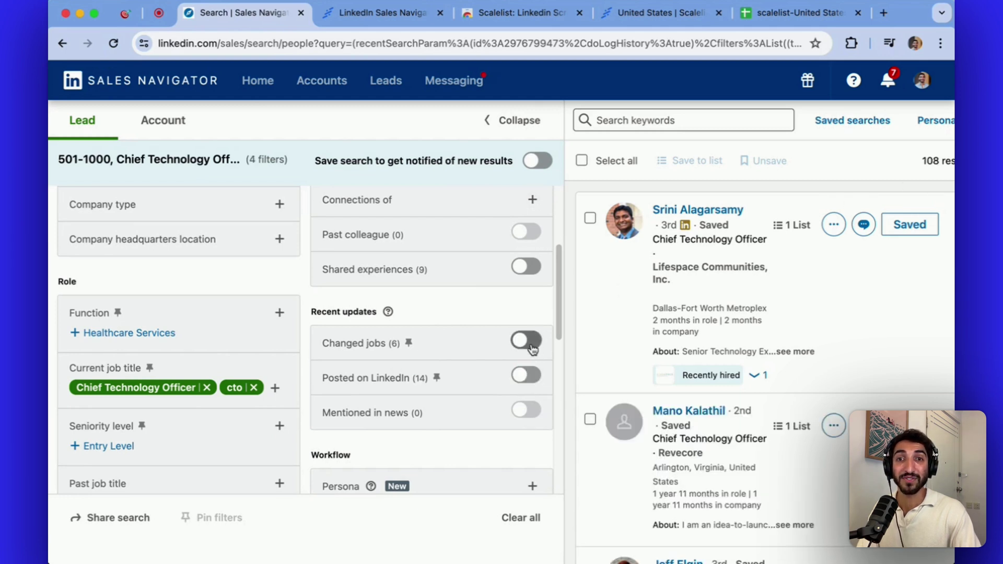
click(526, 342)
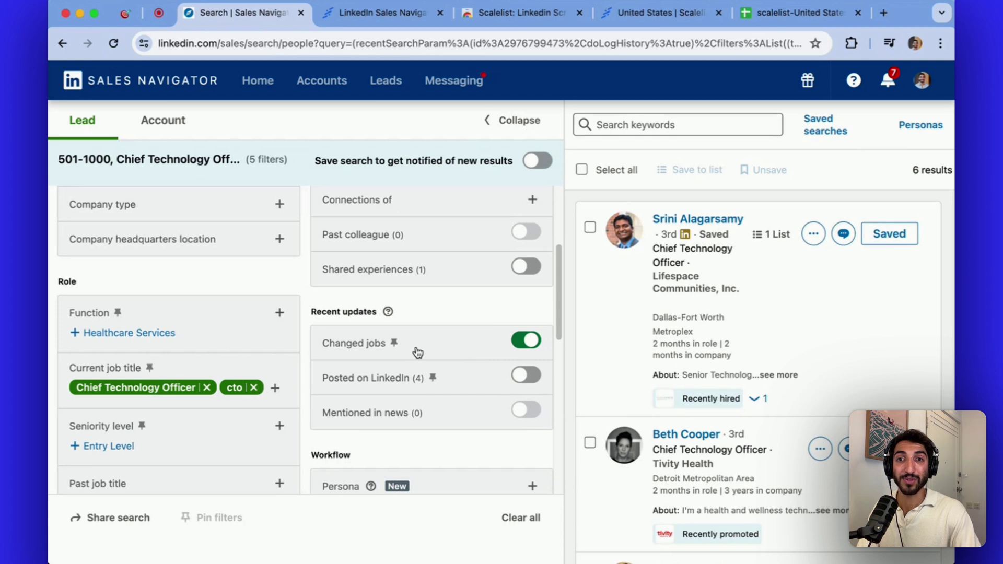
click(523, 377)
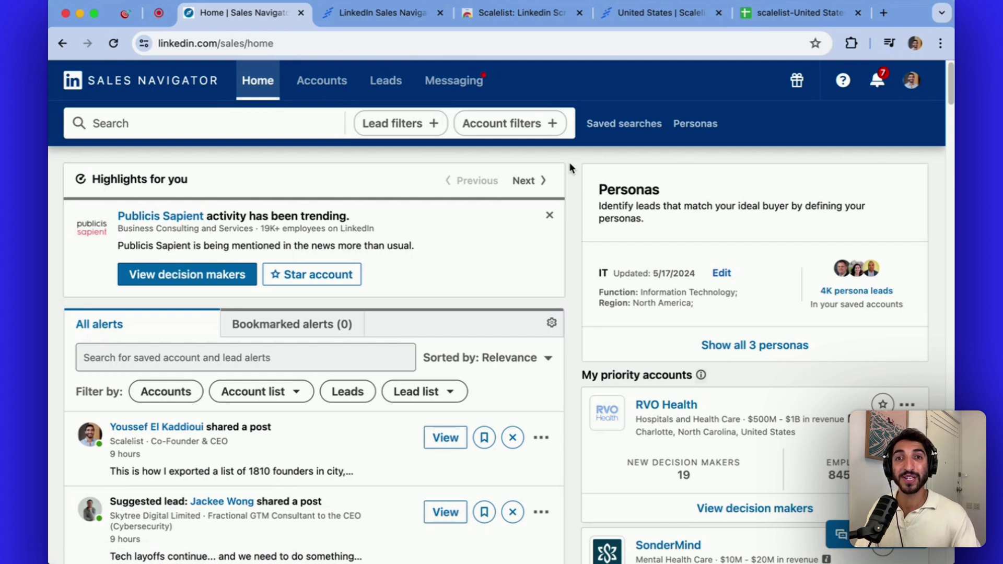
Open the account search filters and look through the available company attributes
click(501, 123)
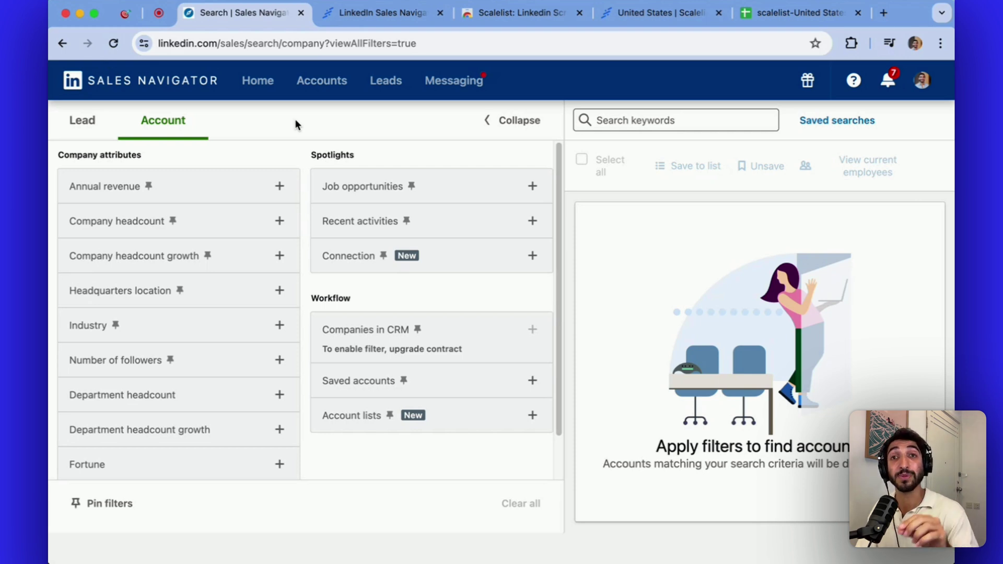
scroll(237, 151, down, 1)
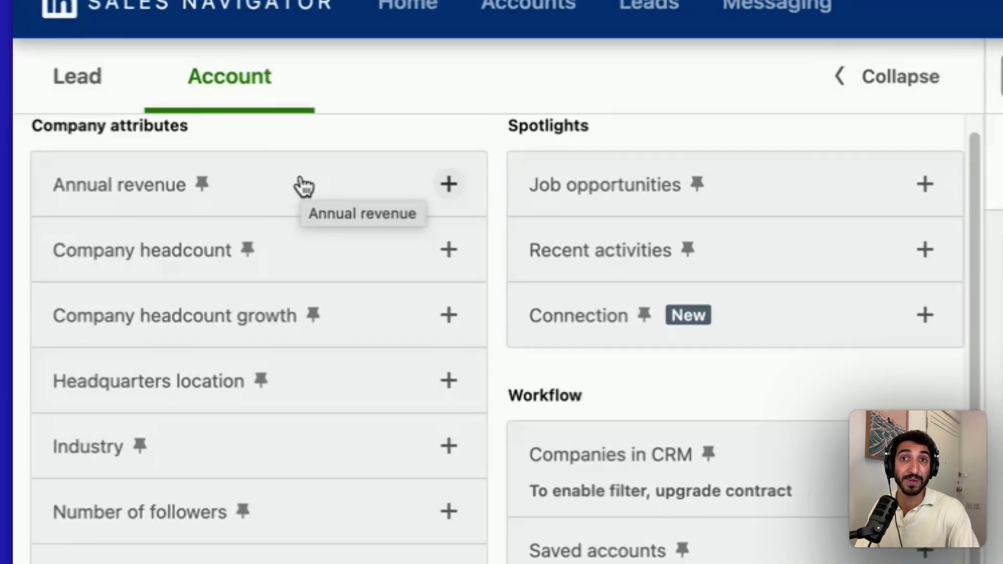
scroll(388, 187, down, 1)
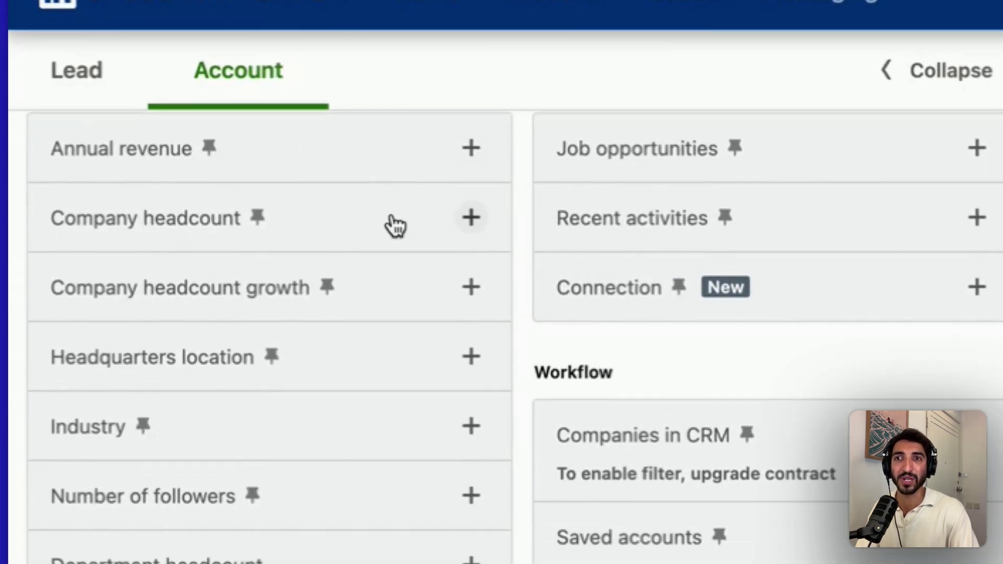
scroll(392, 313, down, 1)
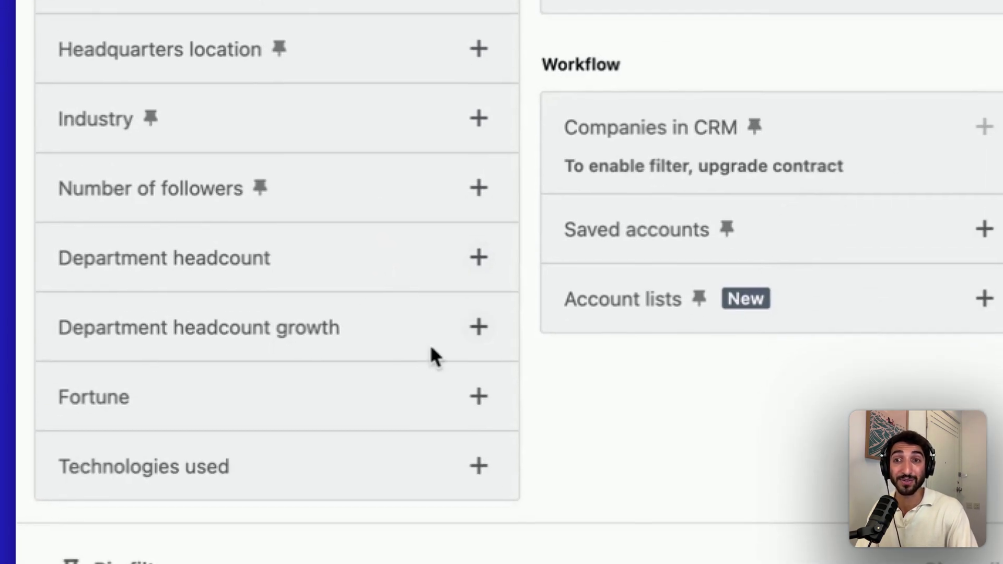
Look at the options of the Fortune and Technologies used account filters and close them again
click(365, 384)
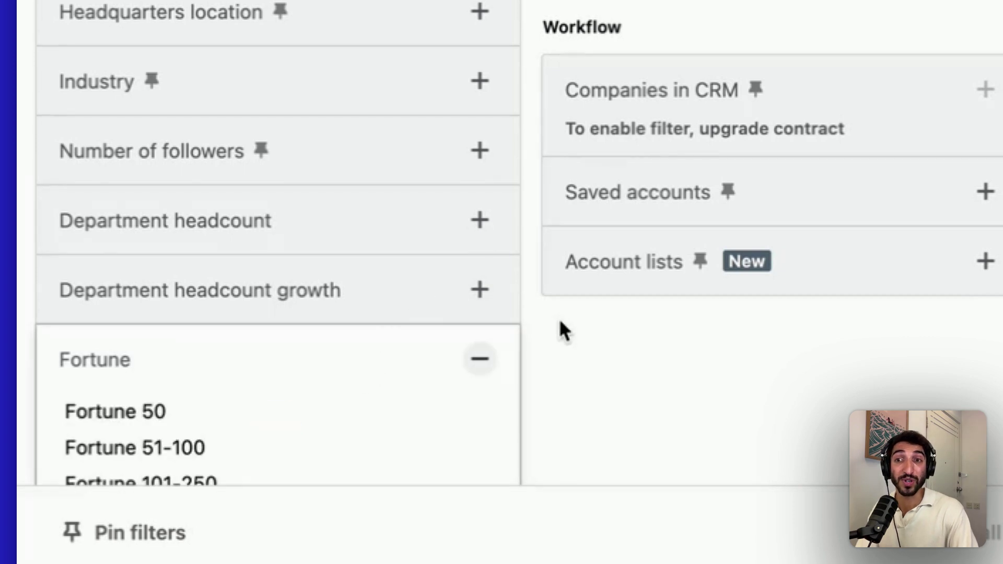
scroll(574, 339, down, 2)
click(479, 267)
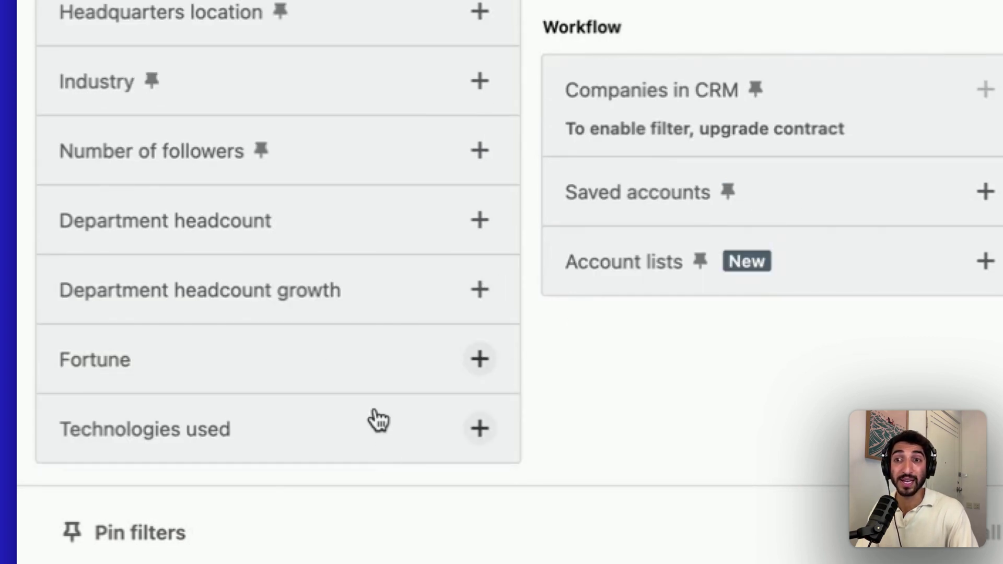
click(293, 436)
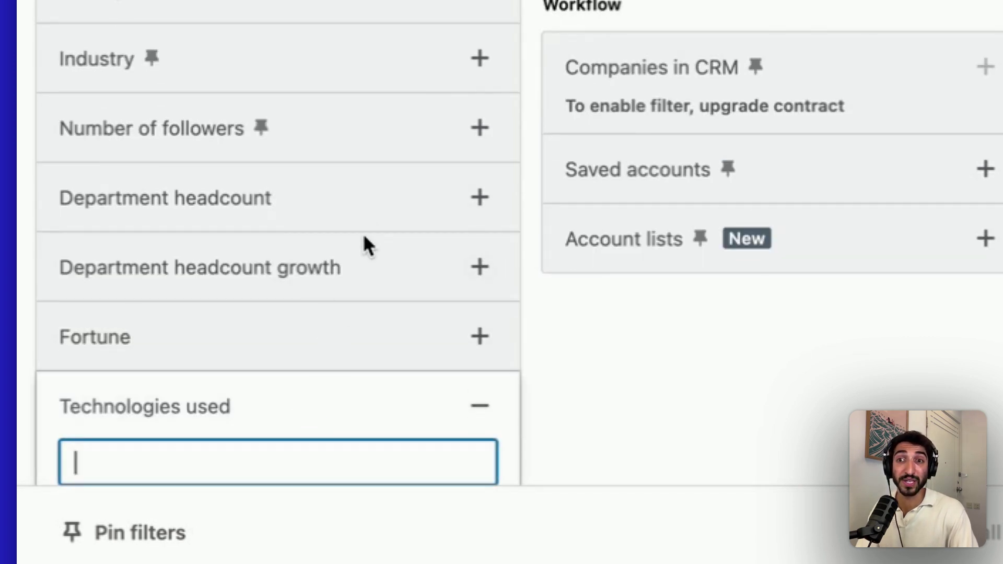
scroll(567, 387, down, 3)
scroll(569, 381, down, 3)
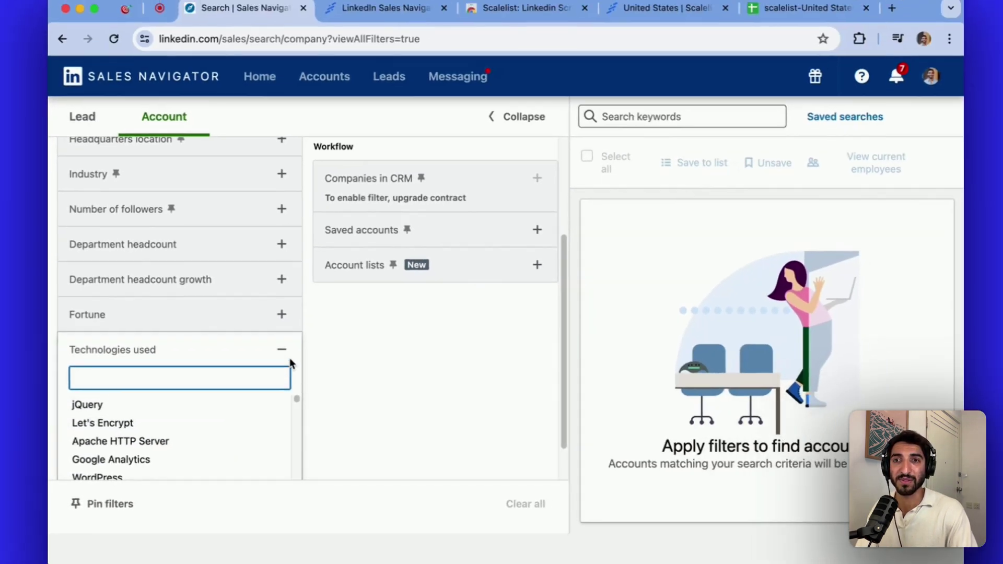
click(480, 227)
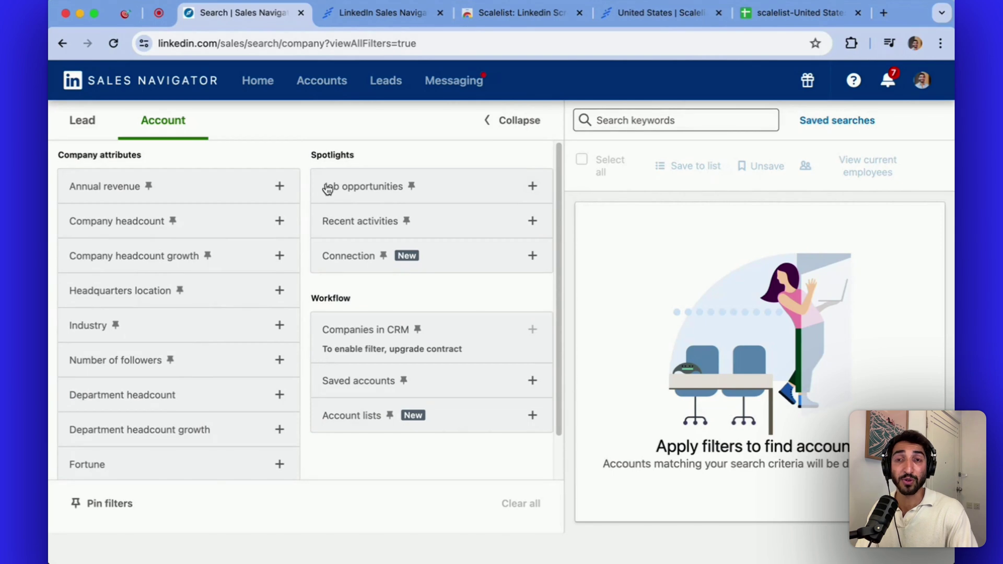
Look at the options of the Job opportunities, Recent activities and Connection filters under Spotlights
click(353, 191)
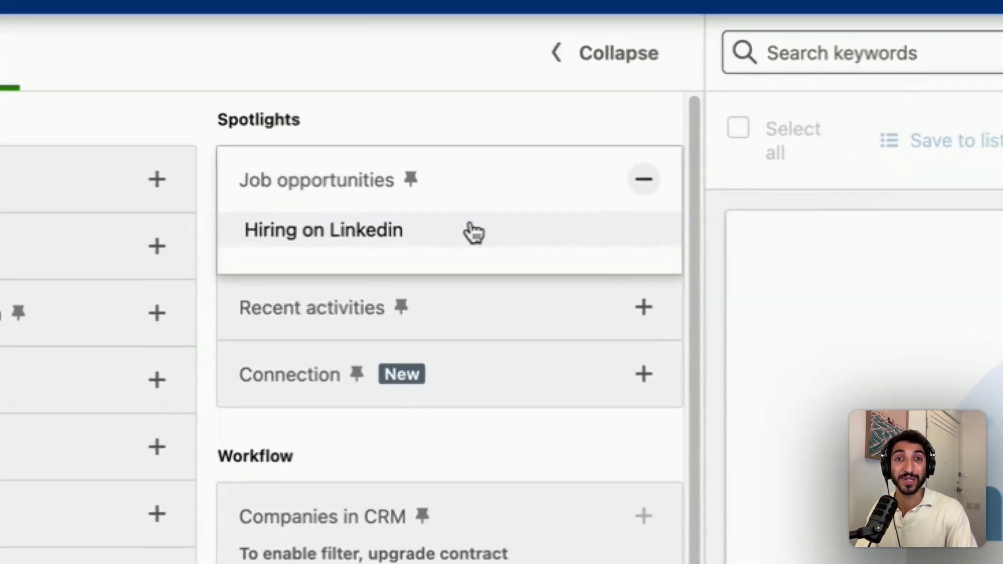
click(316, 186)
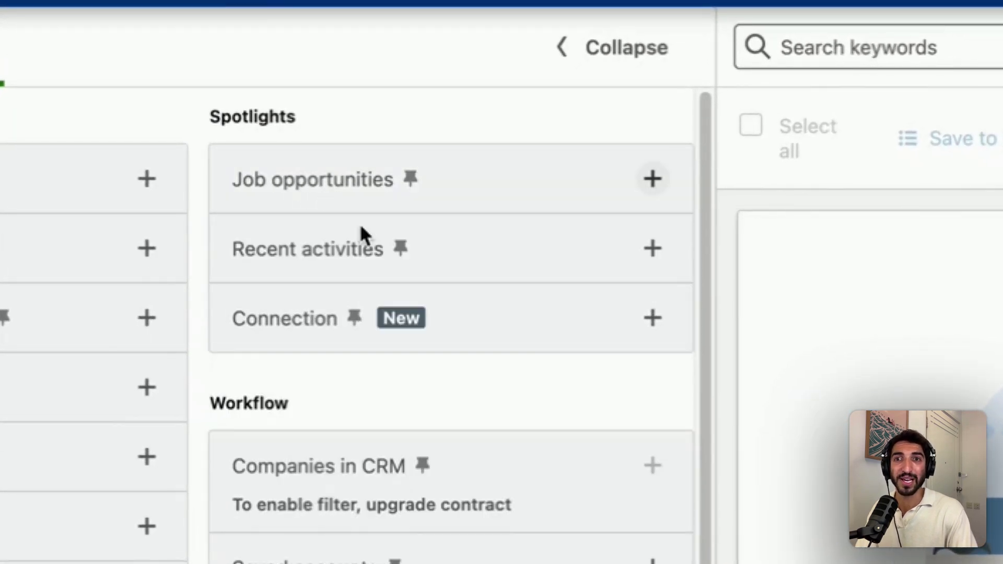
click(306, 252)
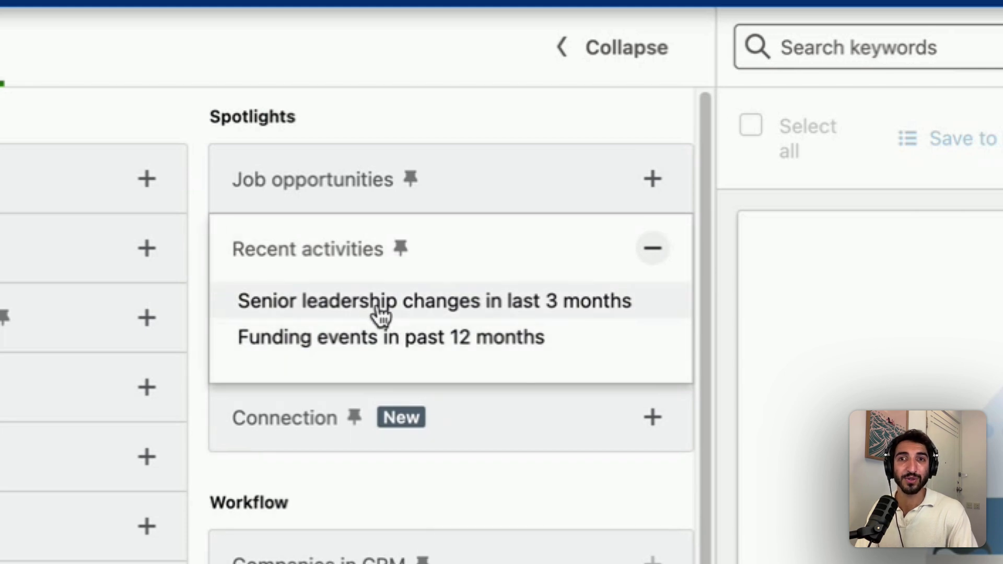
click(335, 265)
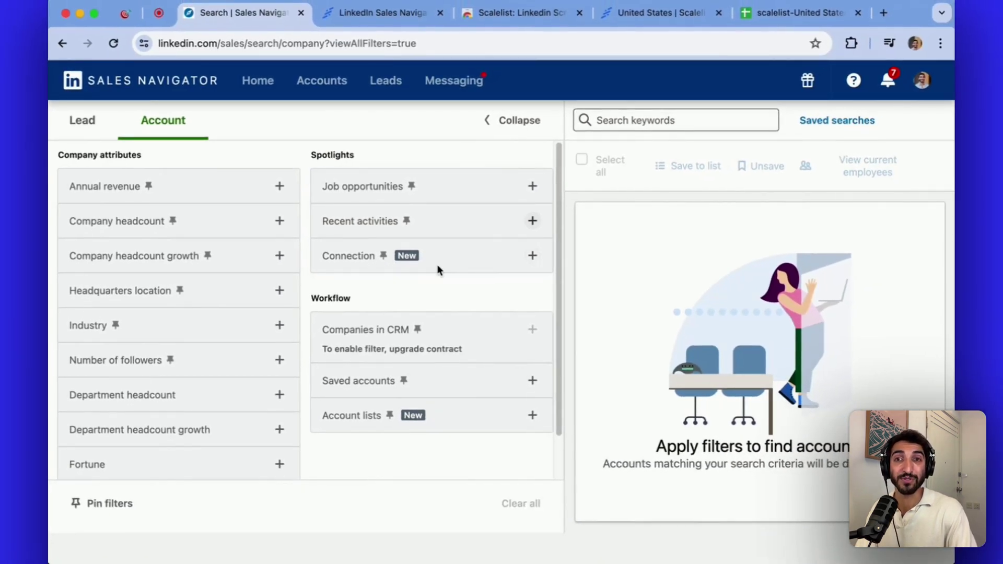
click(356, 261)
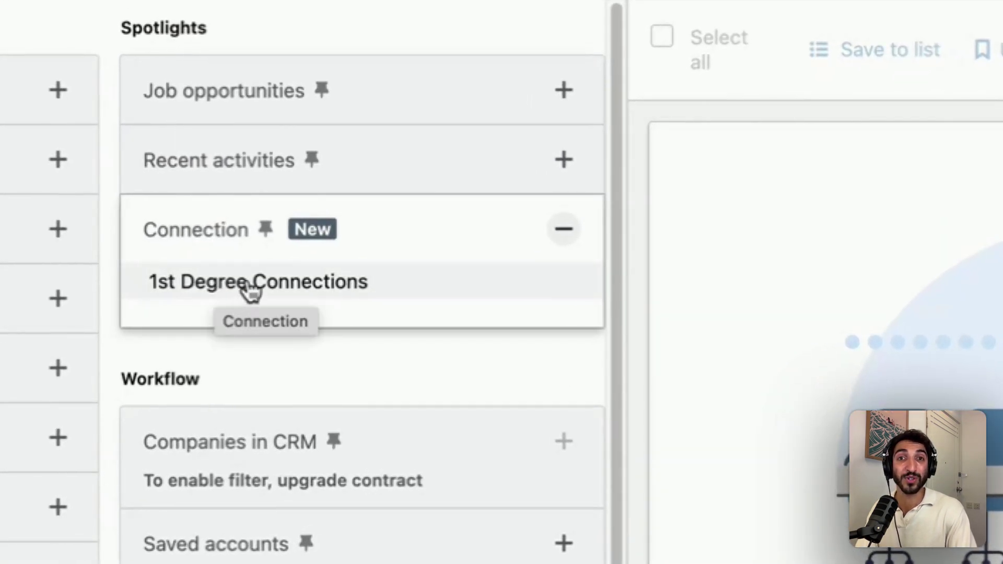
Filter the accounts by Hiring on Linkedin and 1st Degree Connections, and clear both filters again
click(255, 116)
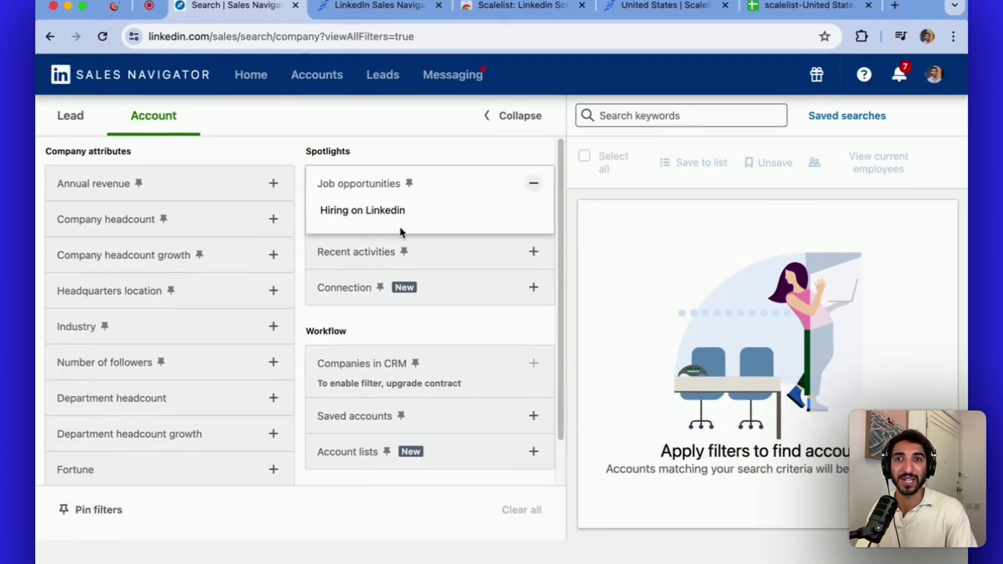
click(351, 218)
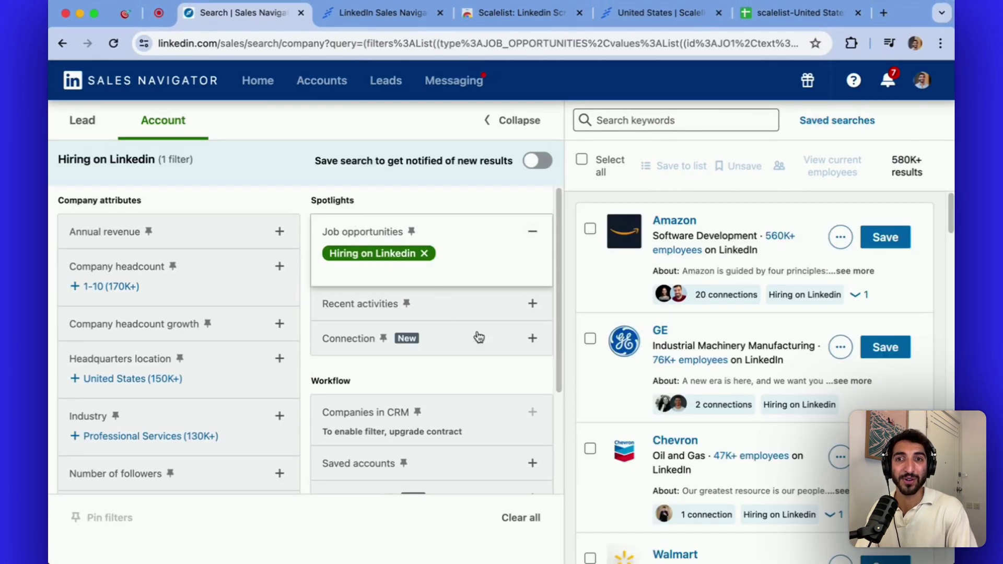
click(367, 339)
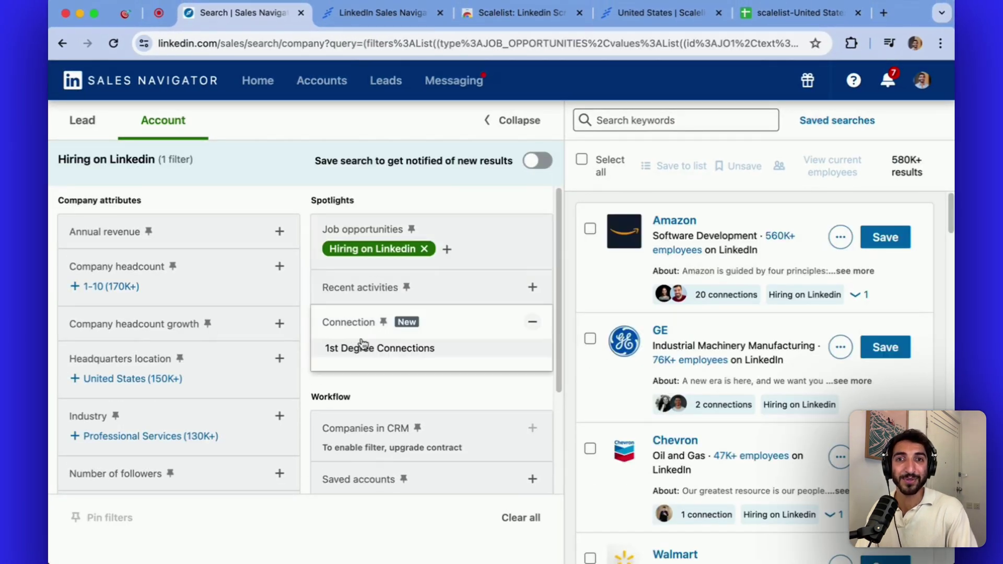
click(399, 351)
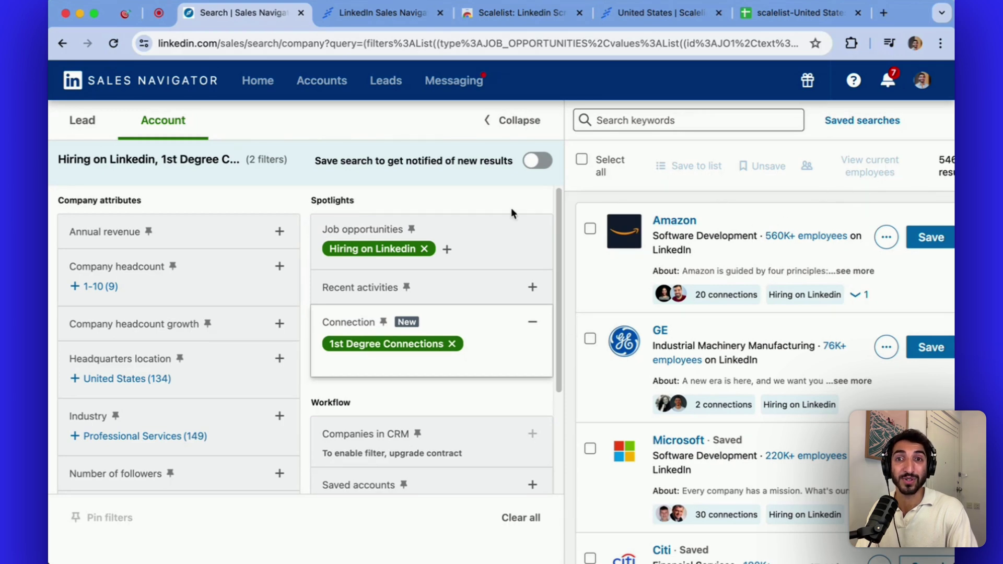
click(452, 344)
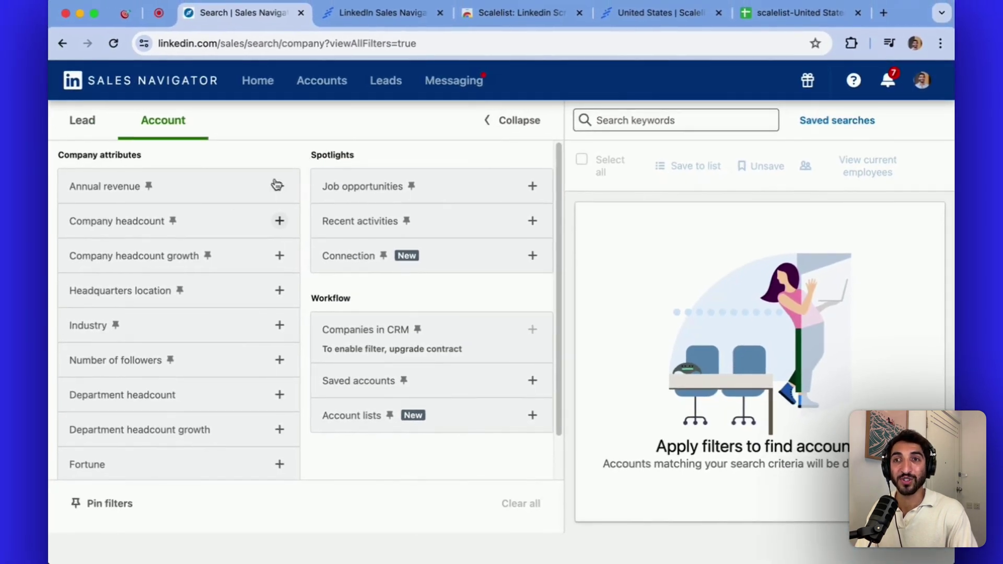
Filter the accounts by a company headcount of 501-1,000 and a headquarters location in the United States
click(208, 233)
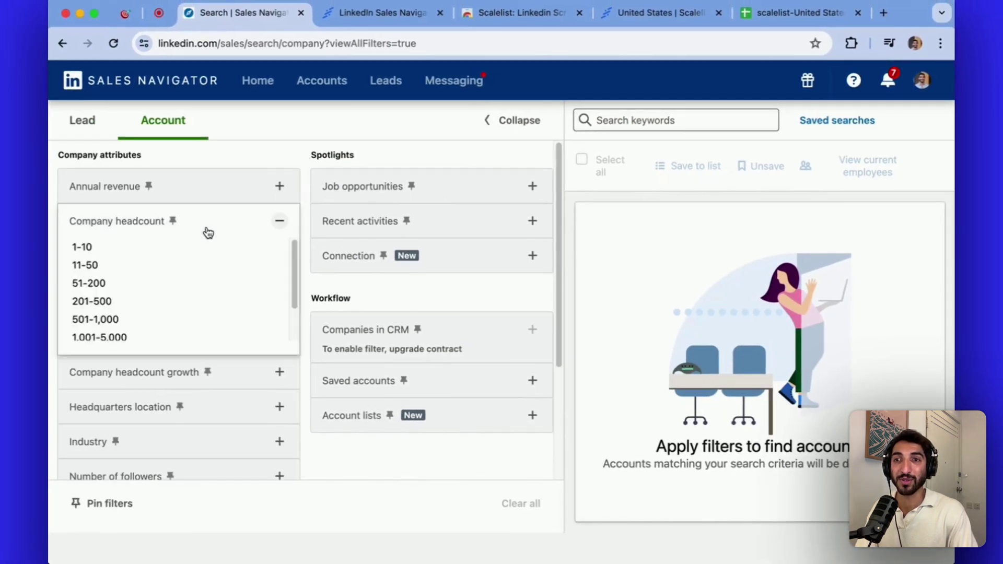
click(127, 321)
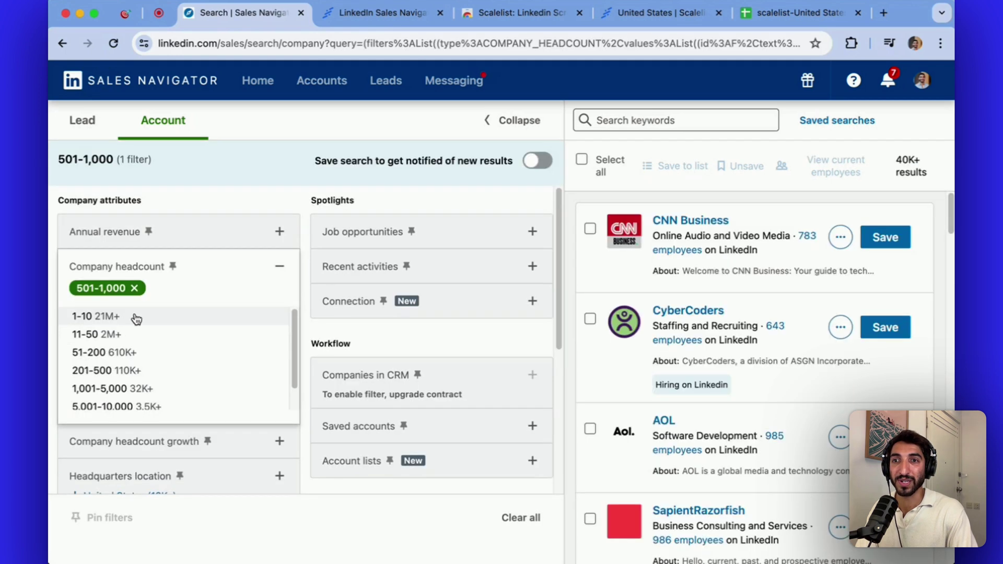
click(282, 268)
scroll(305, 296, down, 3)
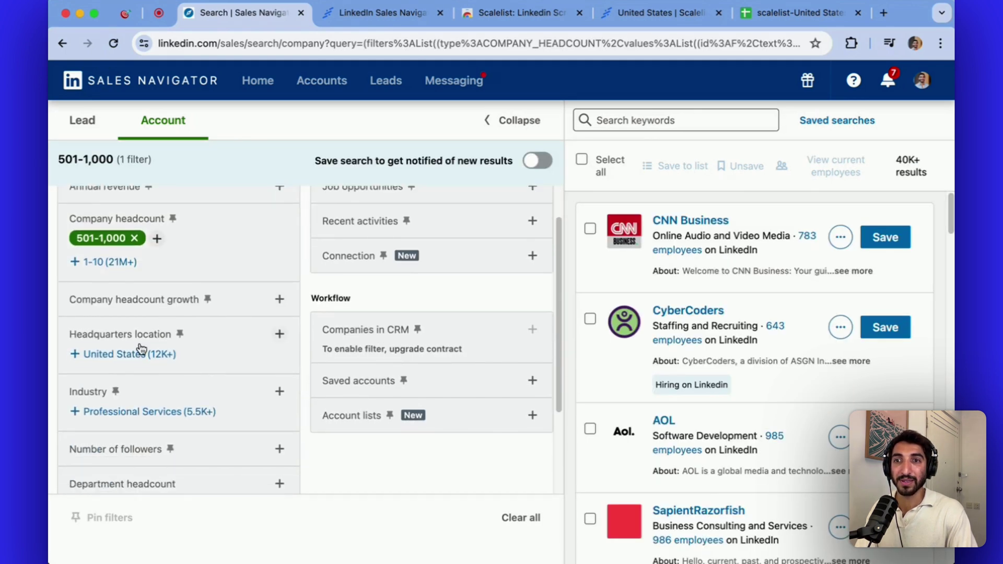
click(142, 350)
Search the industries for health care and include Hospitals and Health Care in the account filters
scroll(238, 356, down, 1)
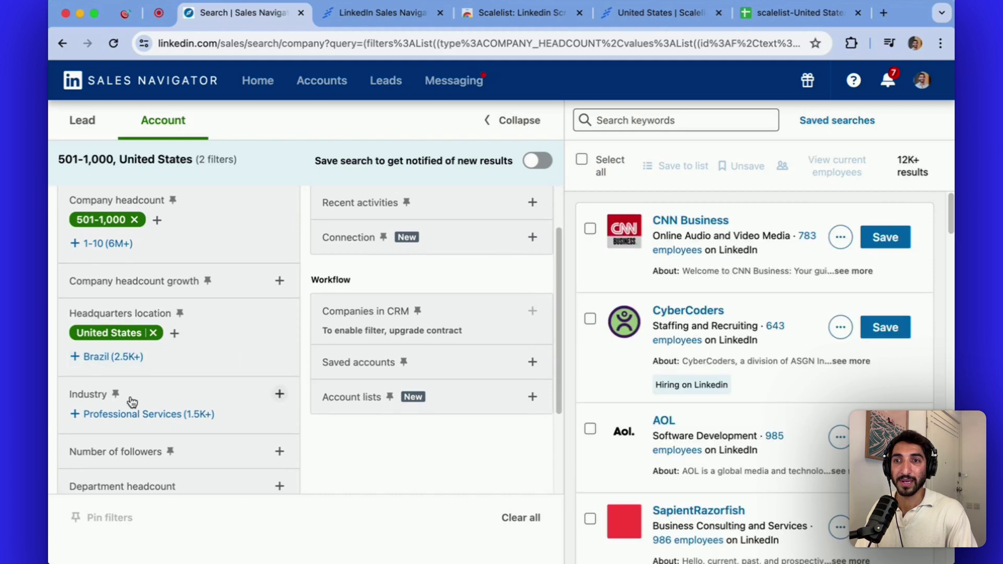
click(204, 394)
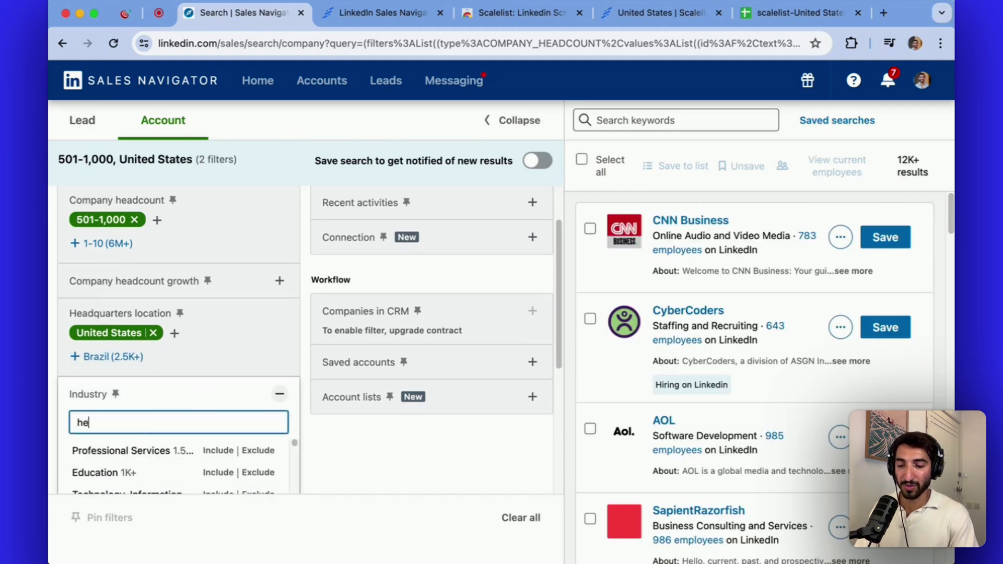
text(health care)
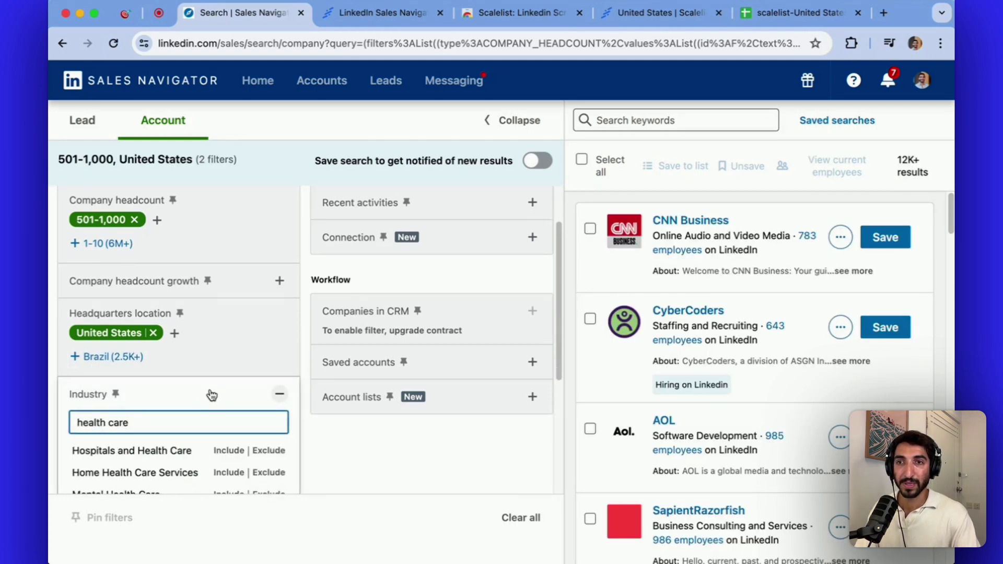
scroll(209, 393, down, 1)
click(222, 436)
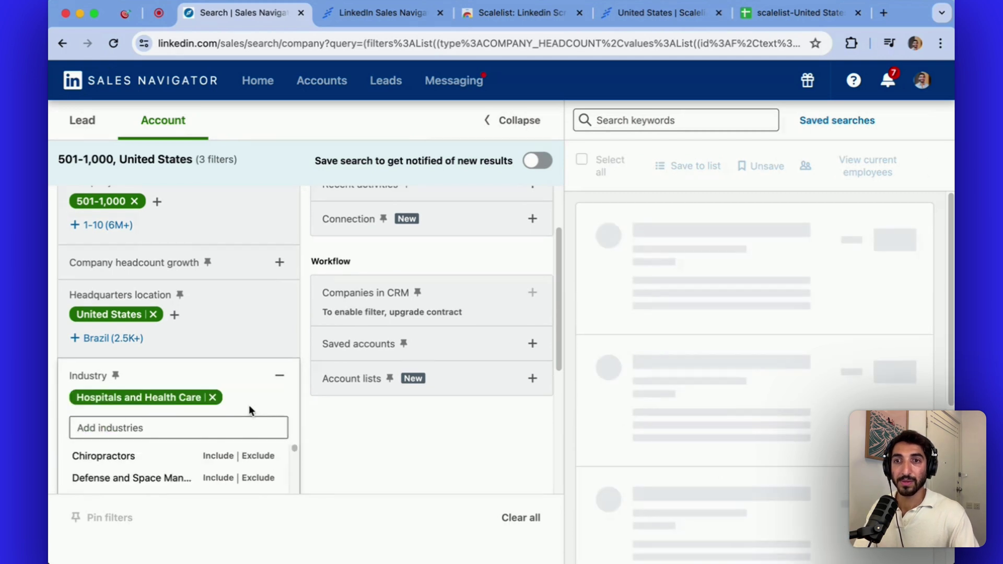
click(278, 383)
Filter the accounts by Engineering department headcount growth from -50% to 50%
scroll(293, 350, down, 1)
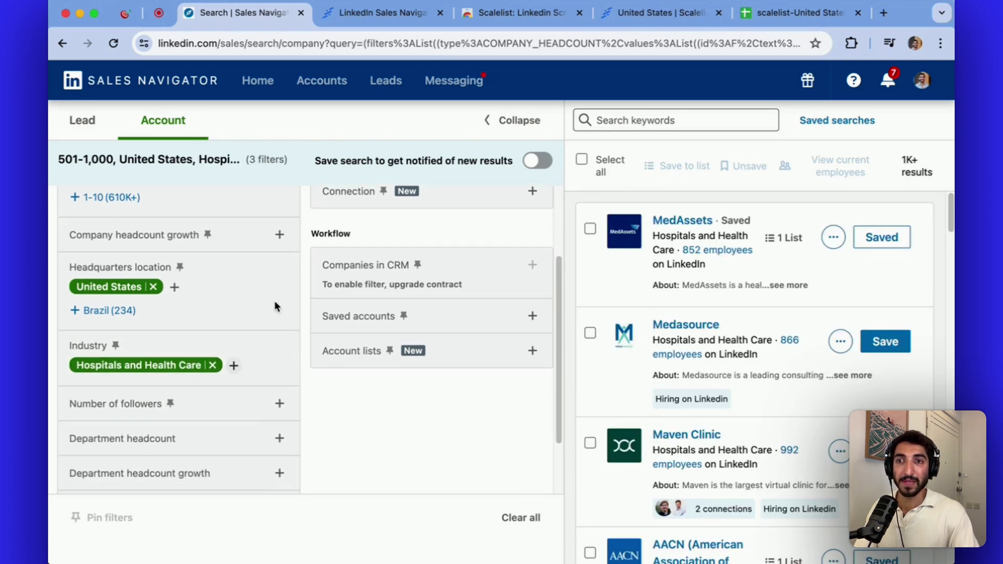
scroll(275, 307, down, 3)
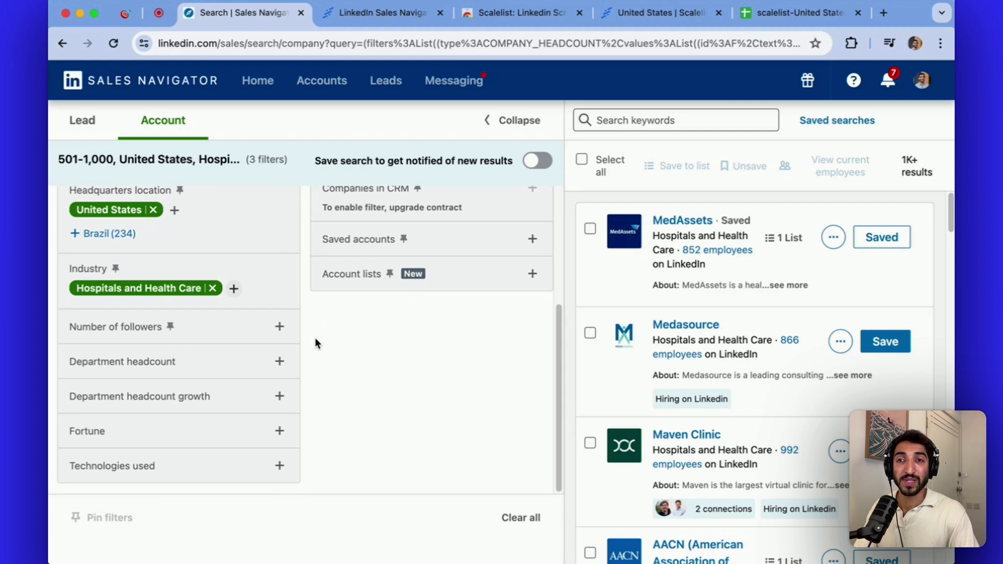
click(195, 399)
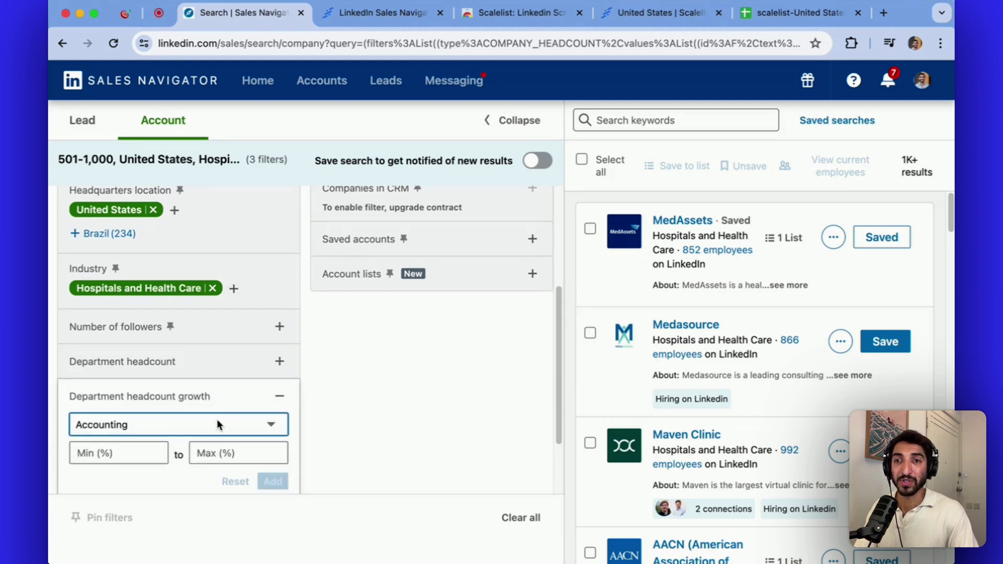
click(179, 423)
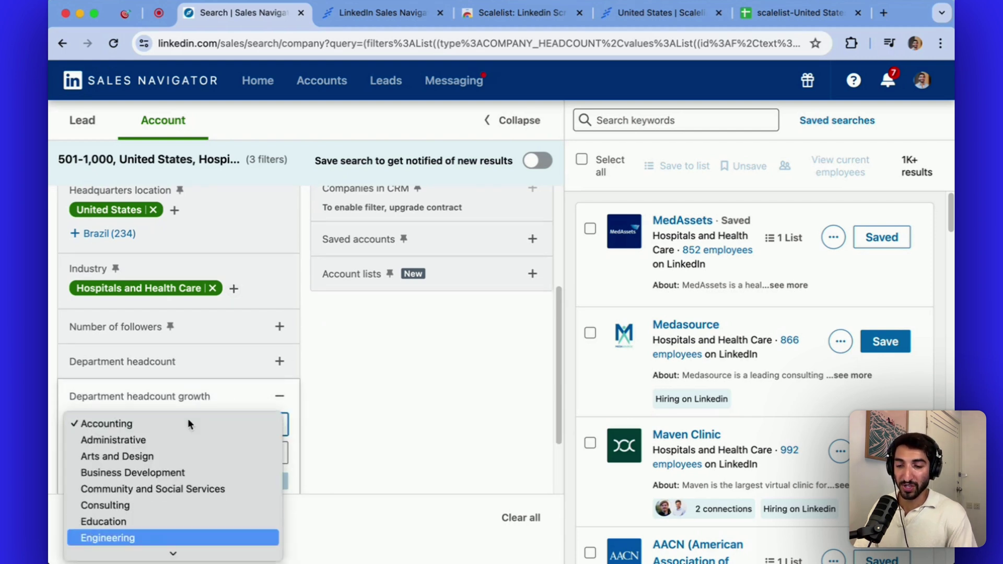
click(134, 538)
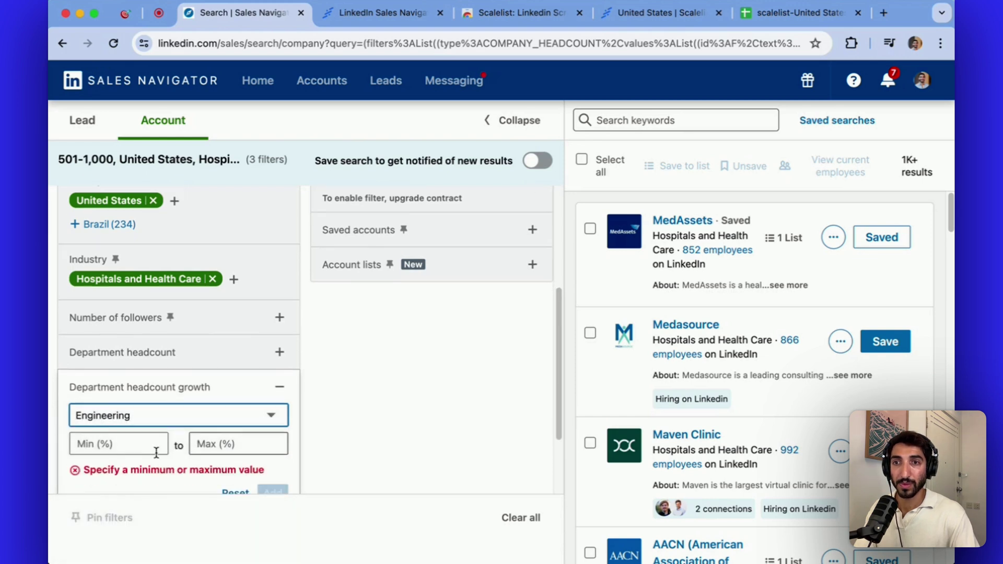
click(121, 443)
text(-50)
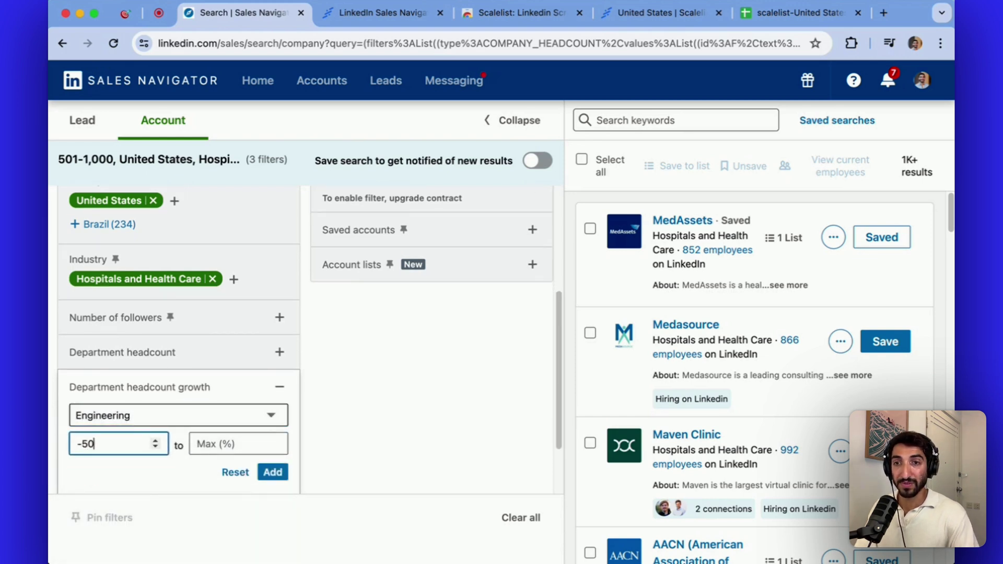
key(Tab)
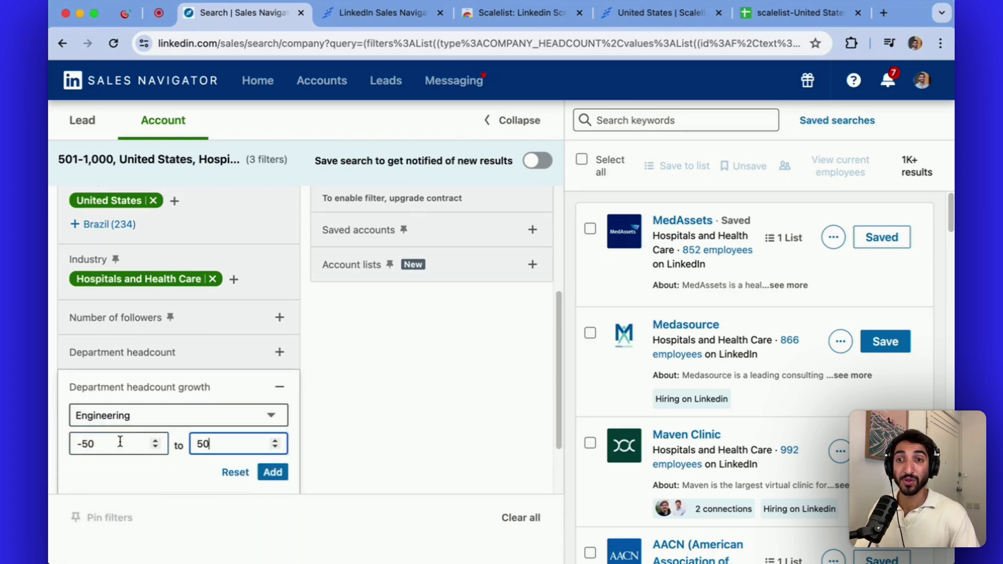
click(271, 473)
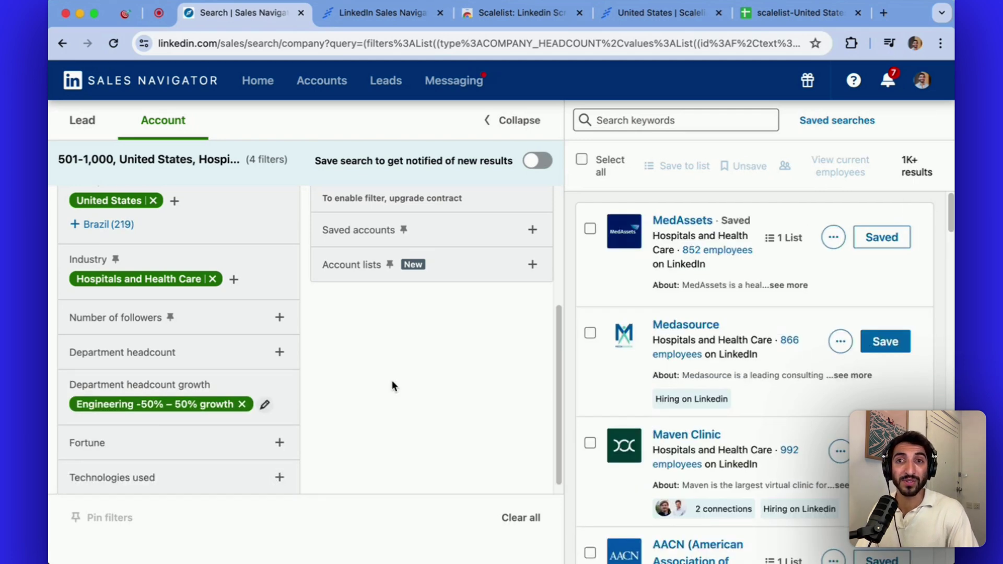
Restrict the accounts to those Hiring on Linkedin and save the search to get notified of new results
scroll(393, 385, up, 5)
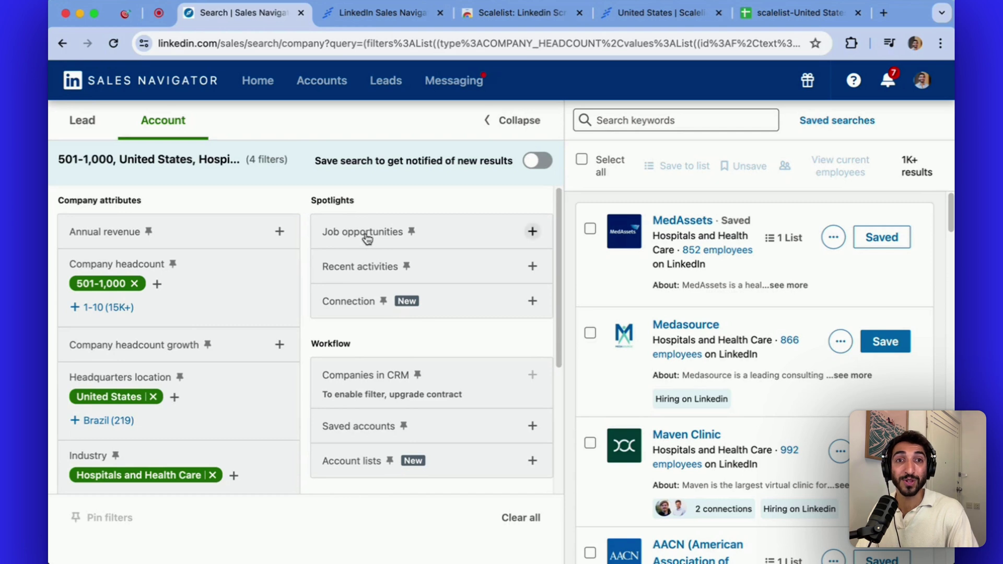
click(367, 238)
click(393, 262)
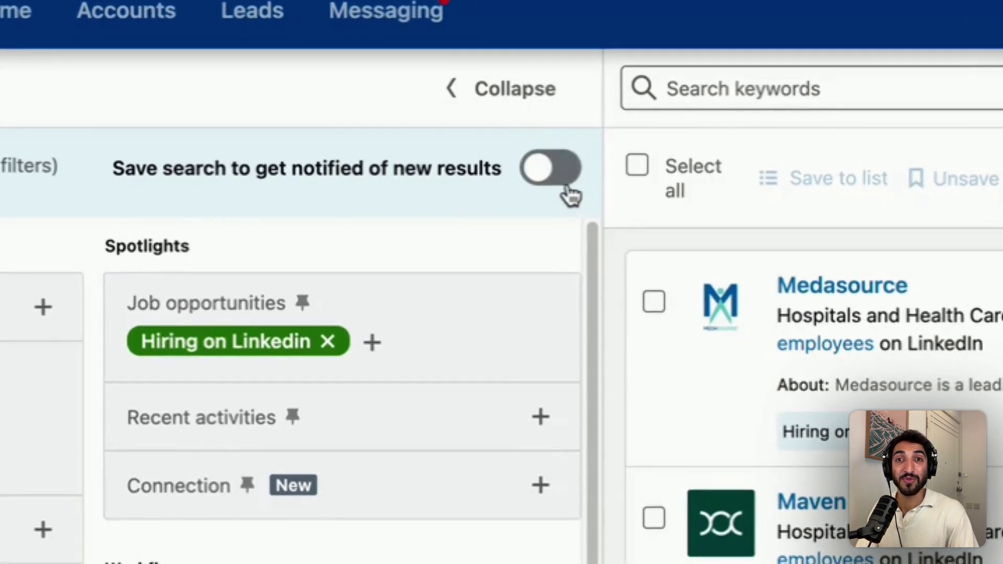
click(560, 179)
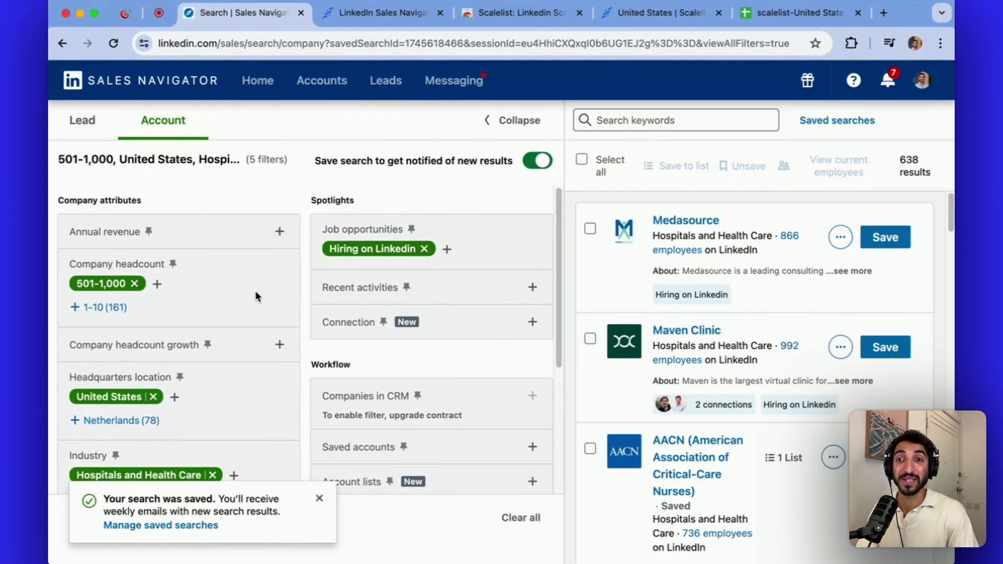
Select all accounts on the first results page, collapse the expanded filters and go through the selected accounts
scroll(255, 290, down, 2)
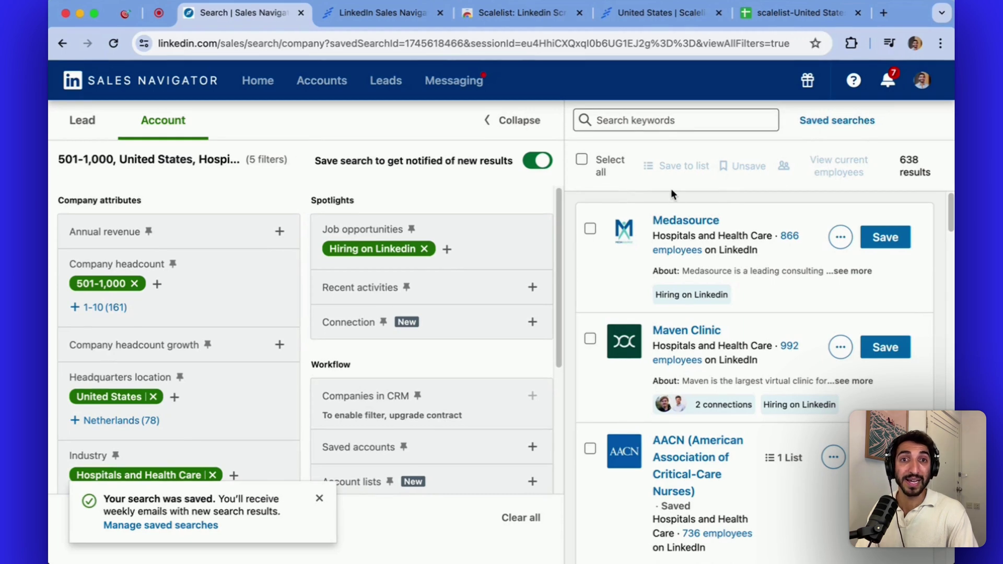
scroll(600, 277, down, 3)
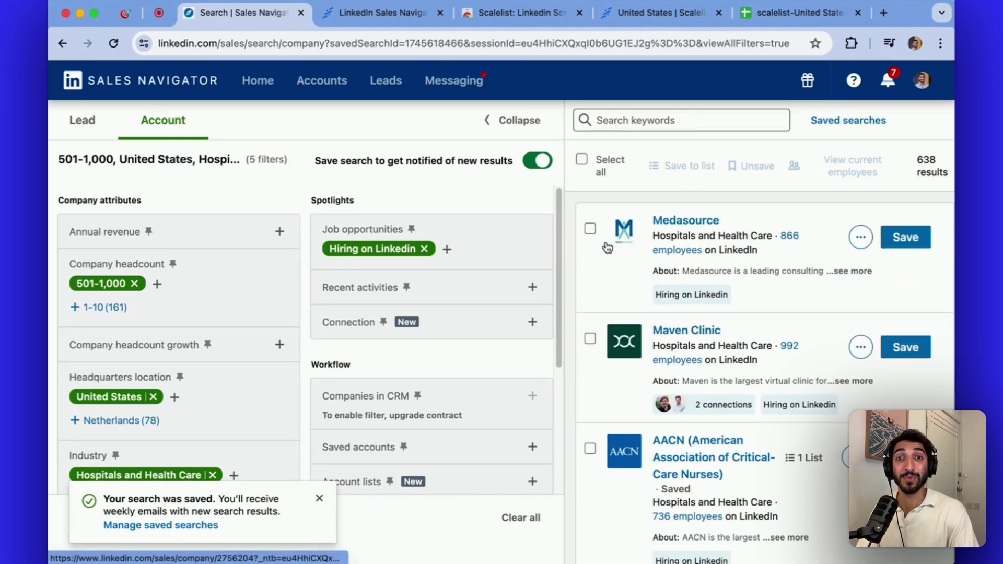
click(590, 227)
click(590, 336)
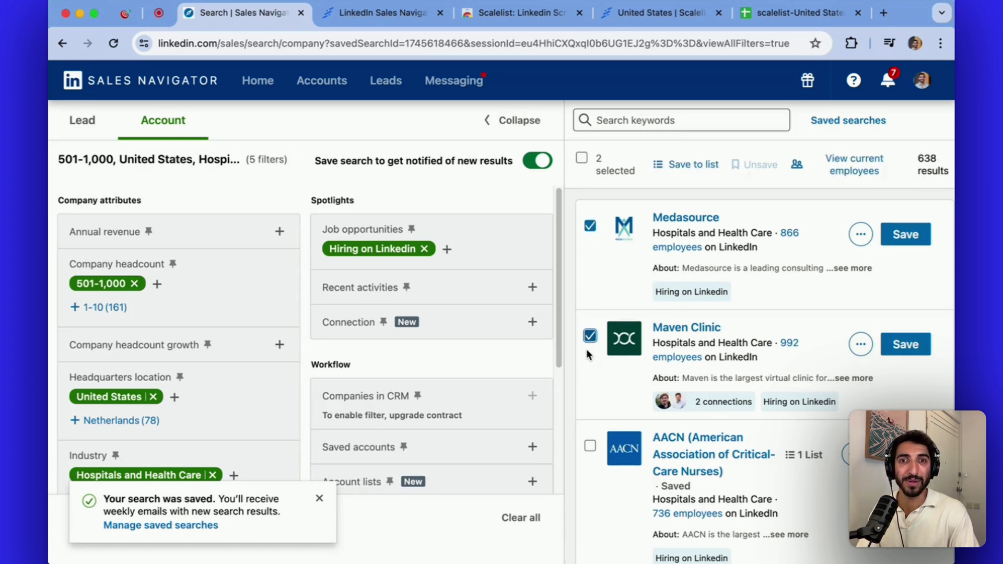
click(590, 446)
click(582, 158)
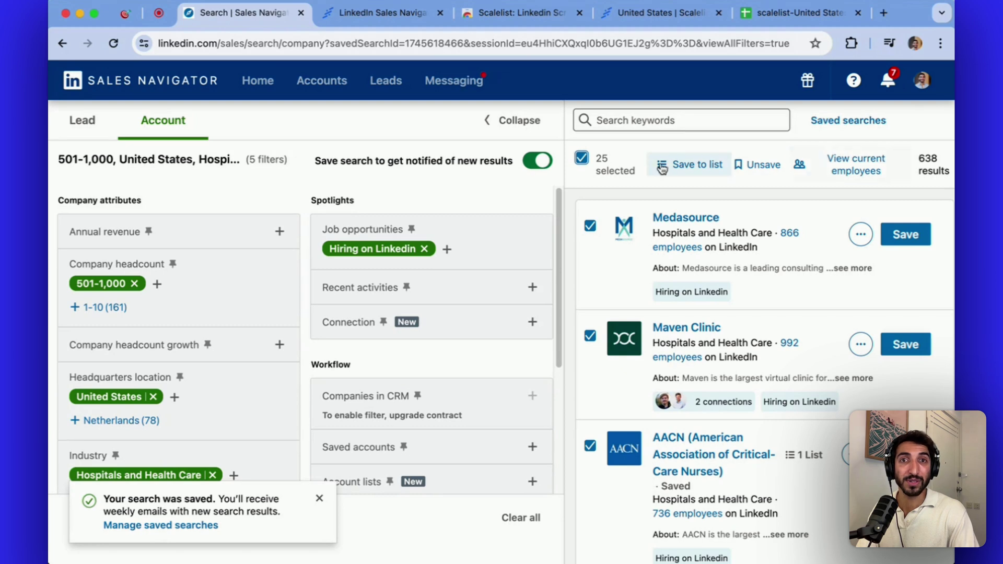
click(512, 120)
scroll(645, 324, down, 5)
scroll(645, 325, down, 15)
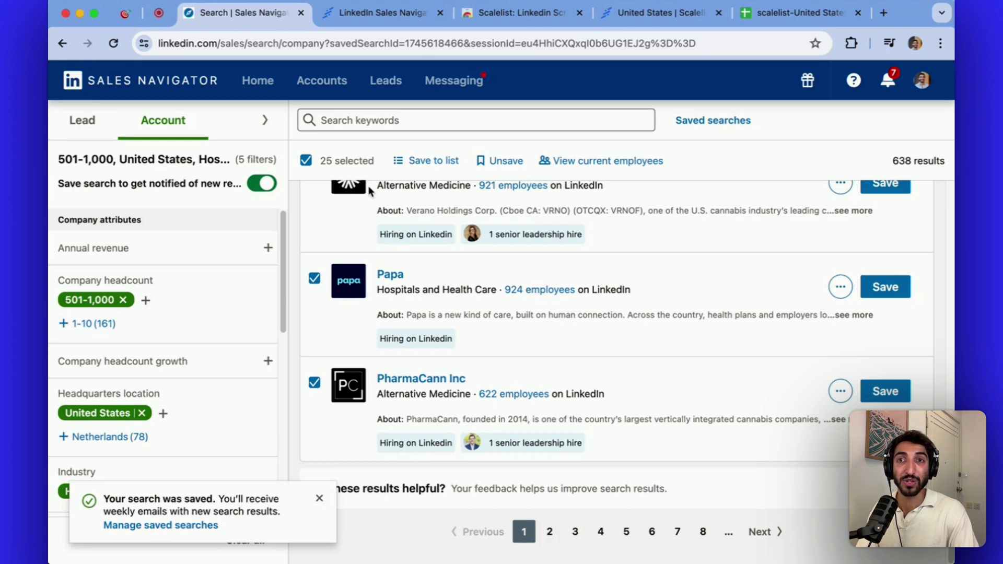
Save the selected accounts to a new account list named US HealthCare
click(445, 174)
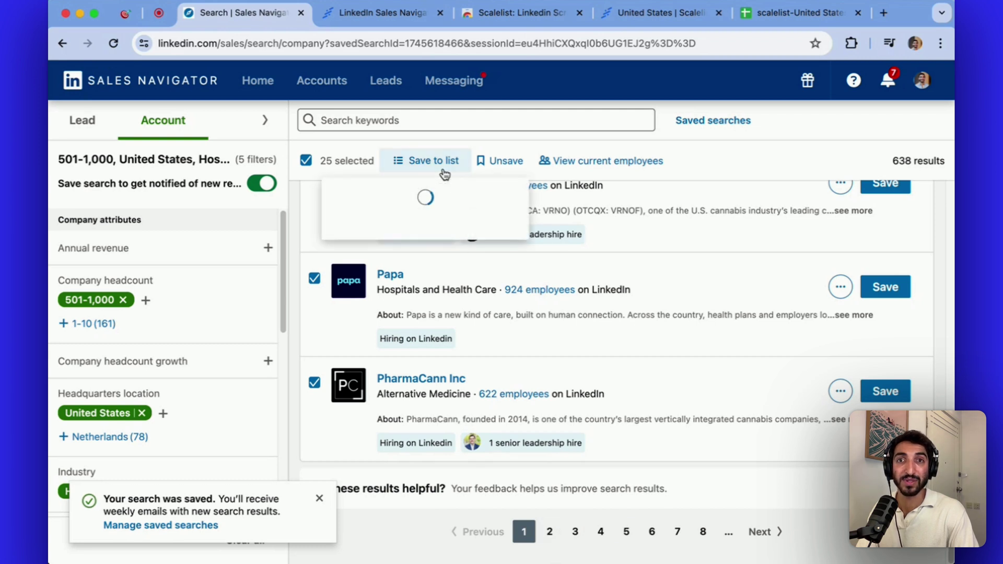
scroll(445, 439, down, 1)
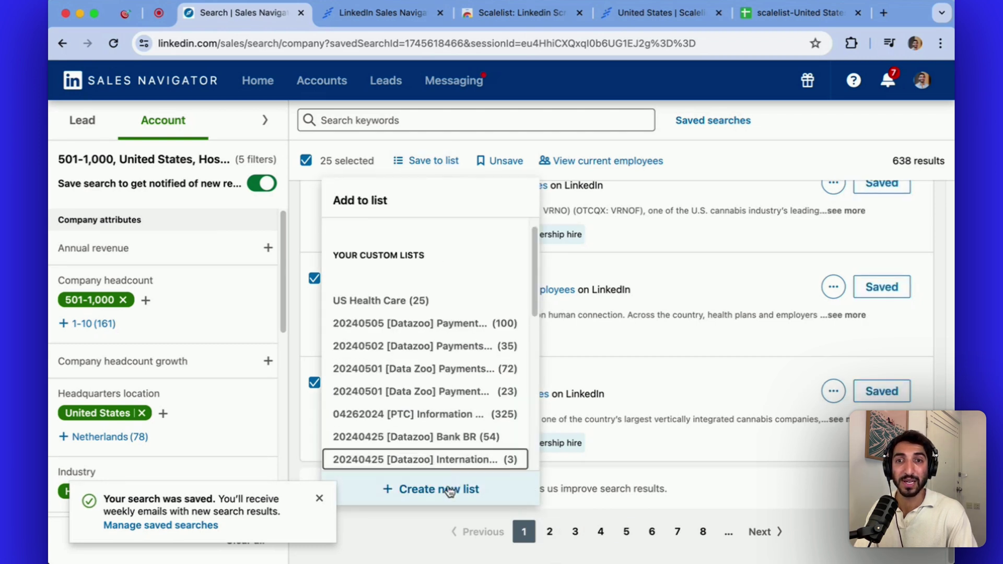
click(449, 489)
click(439, 254)
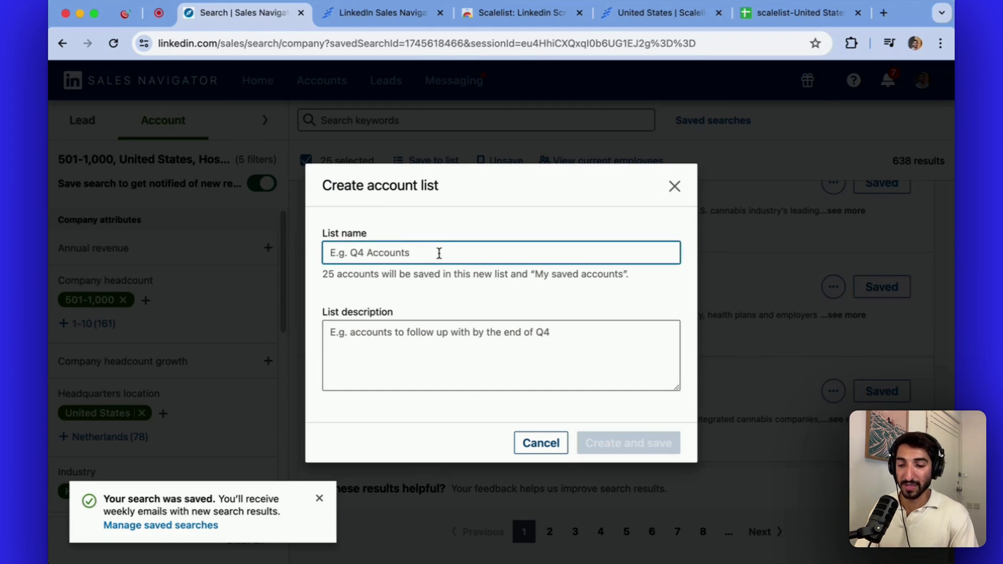
text(US HealthCare)
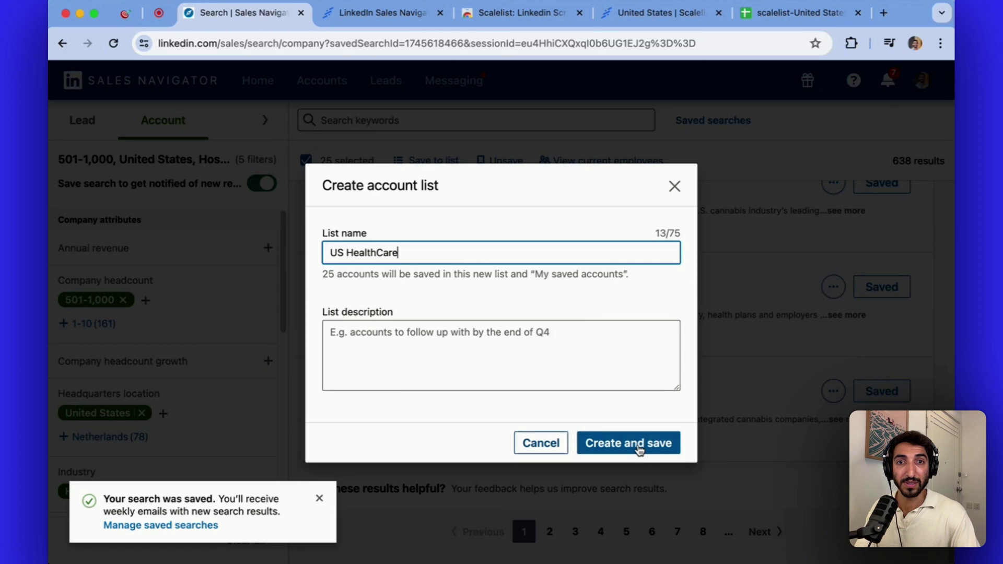
click(636, 444)
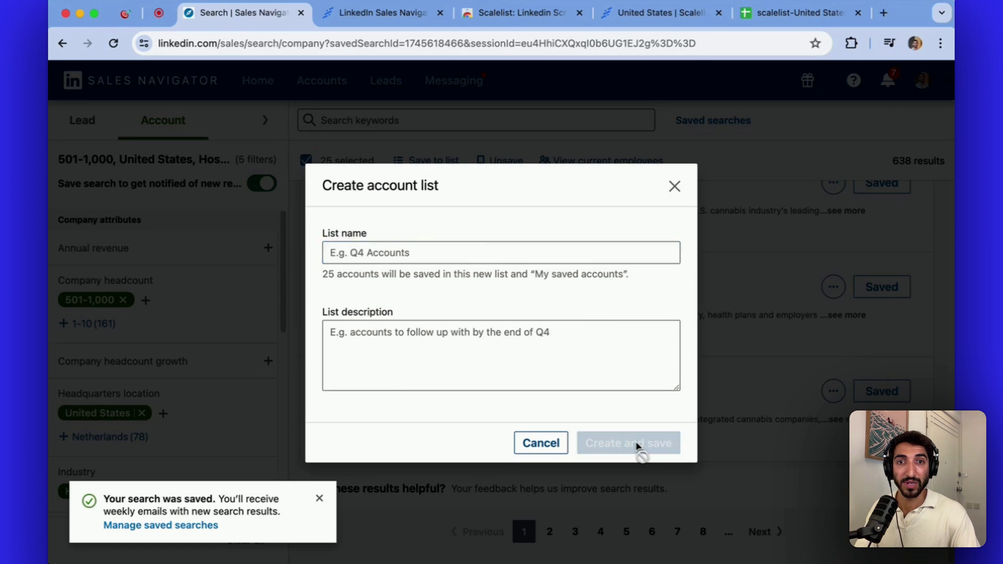
Select all accounts on results page 2 and add them to the US HealthCare list
click(549, 532)
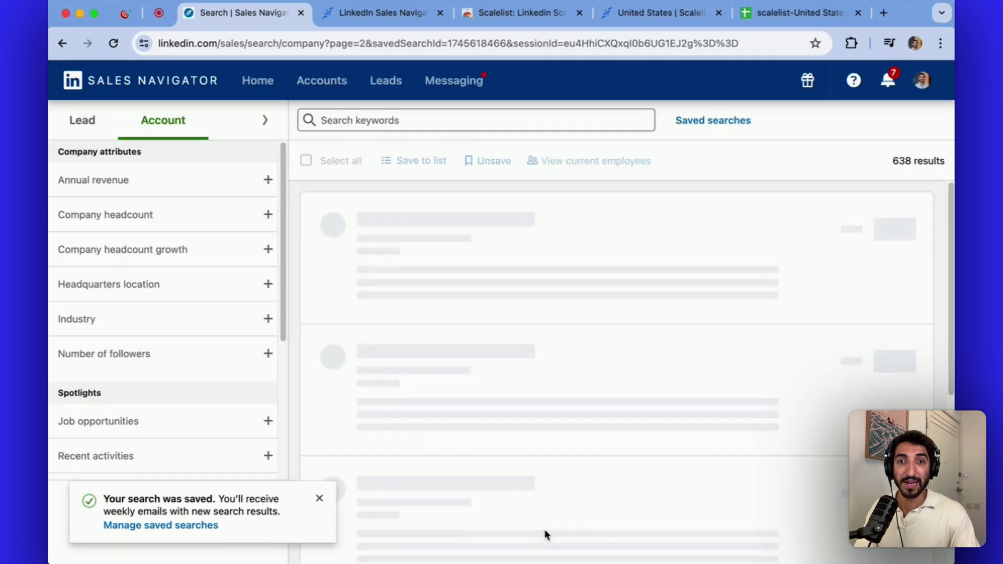
click(306, 162)
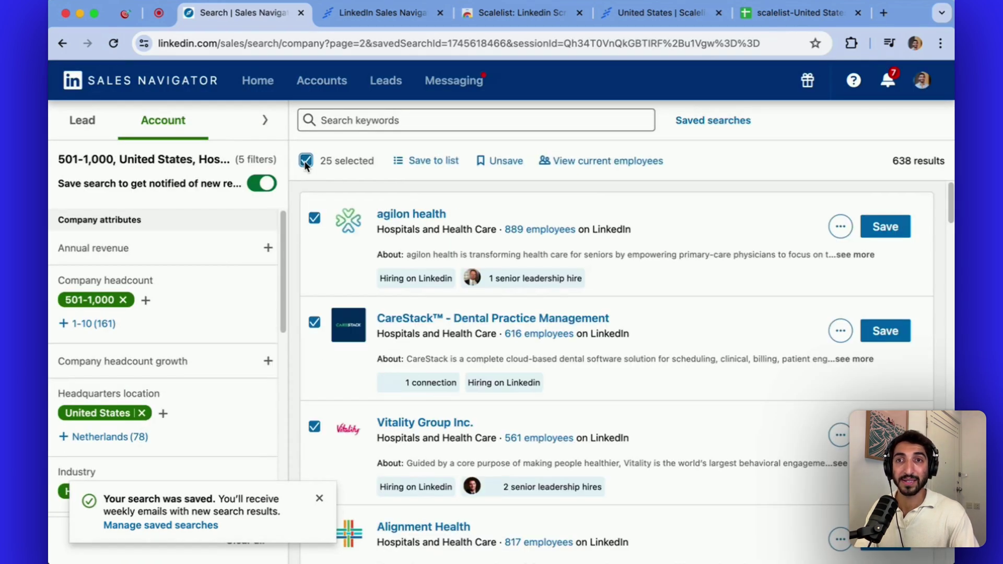
click(426, 161)
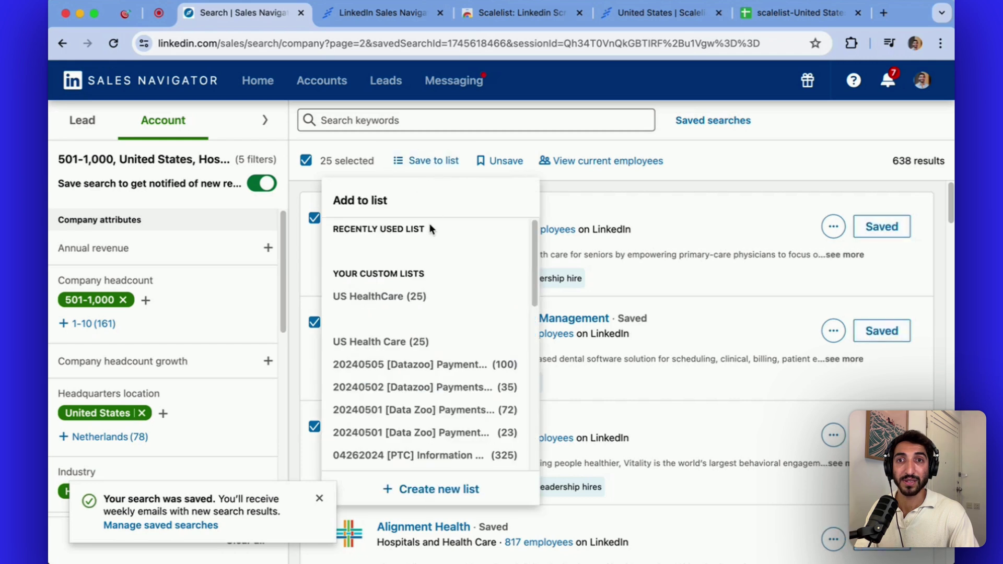
click(406, 296)
scroll(487, 470, down, 1)
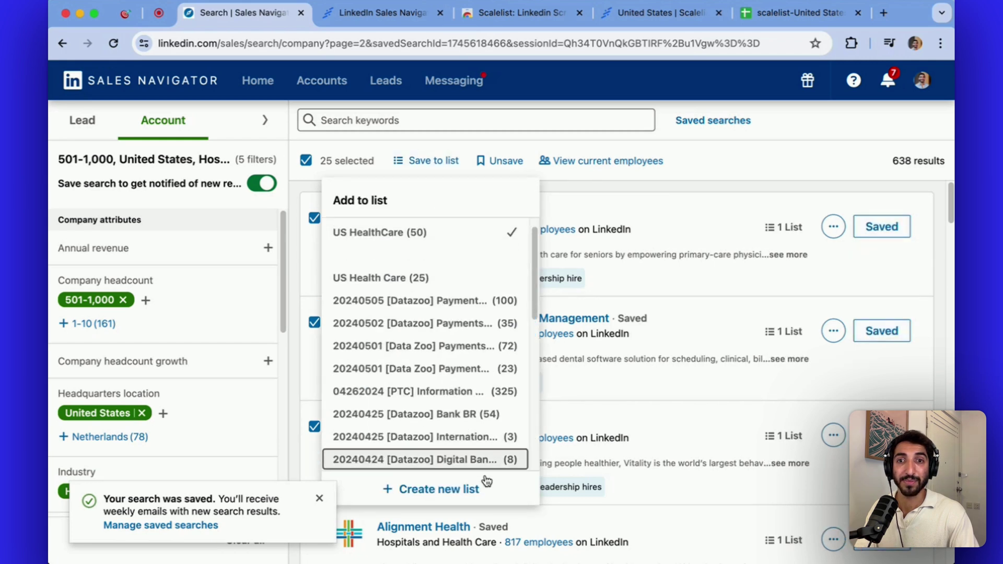
click(625, 200)
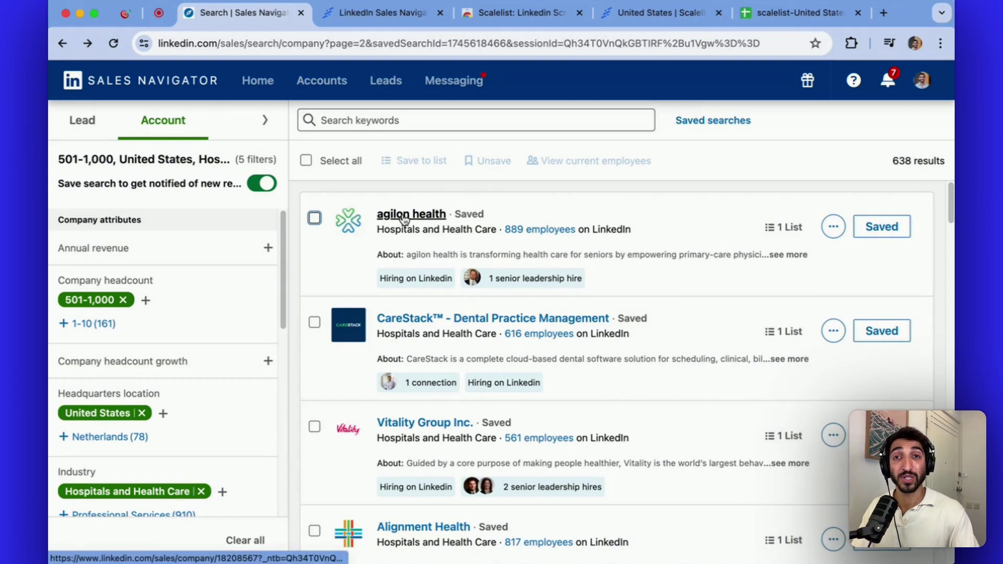
Open the agilon health account and look over its common searches, personas and Relationship explorer recommendations
click(405, 218)
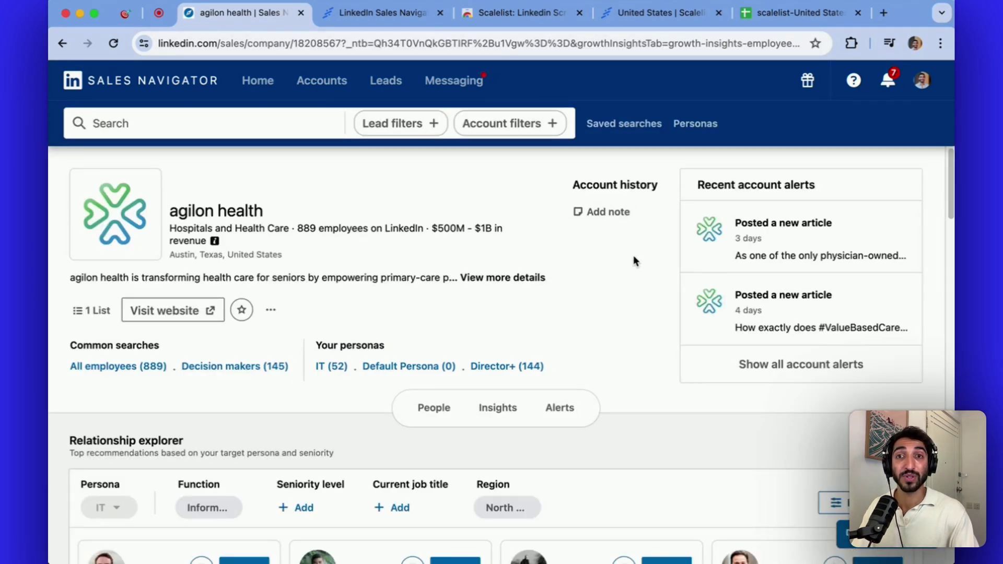
scroll(634, 260, down, 2)
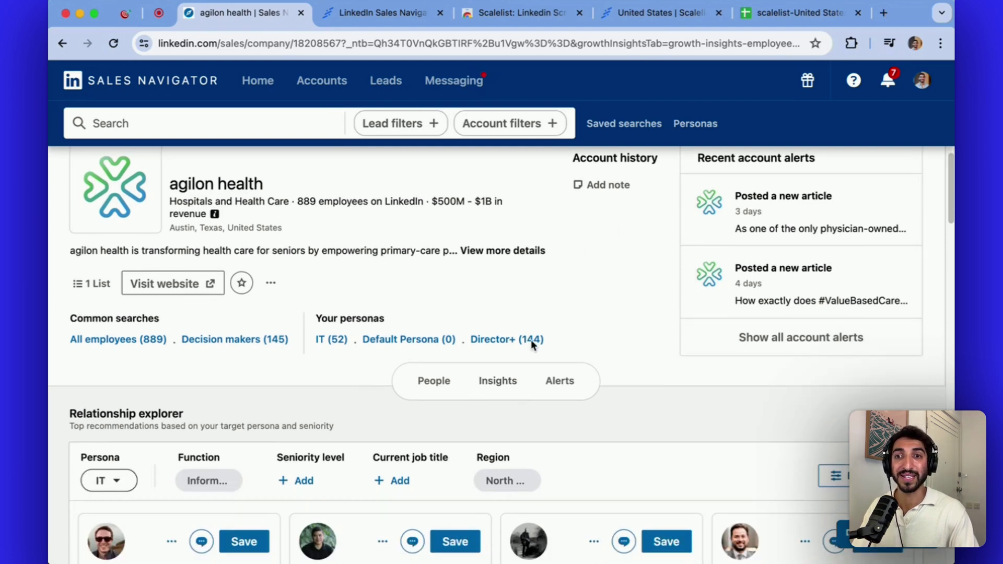
scroll(594, 313, down, 3)
scroll(594, 311, down, 1)
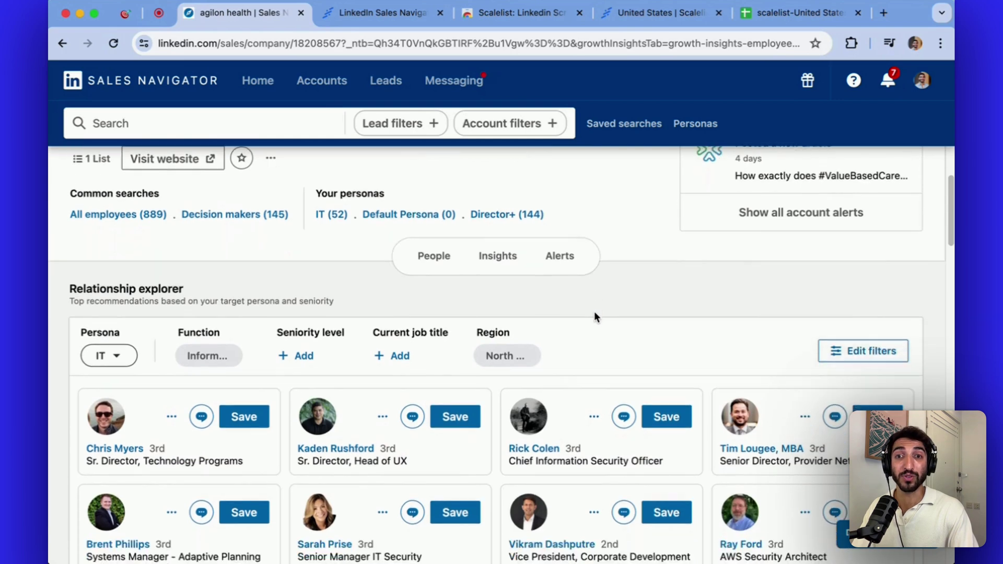
scroll(386, 282, down, 1)
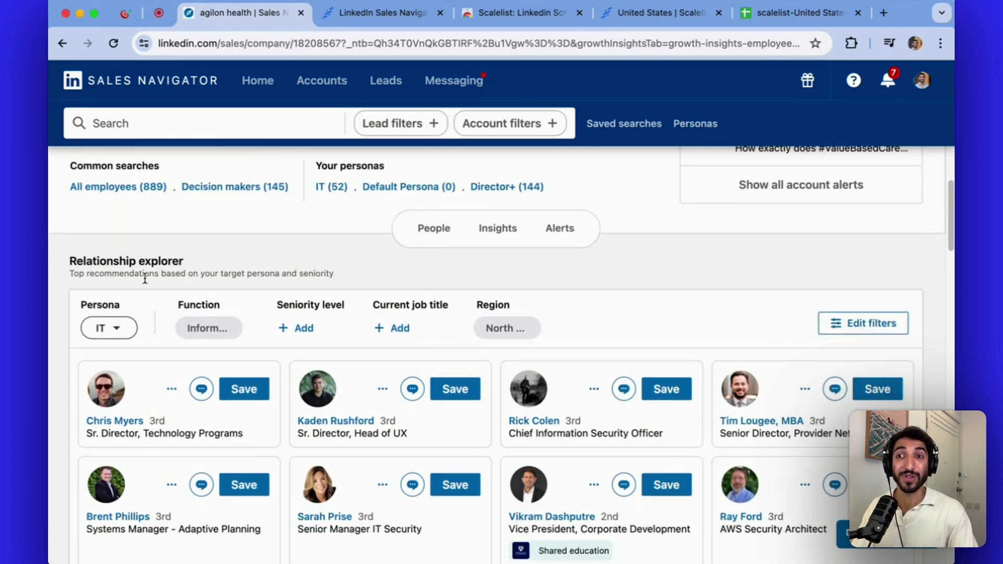
scroll(156, 274, down, 1)
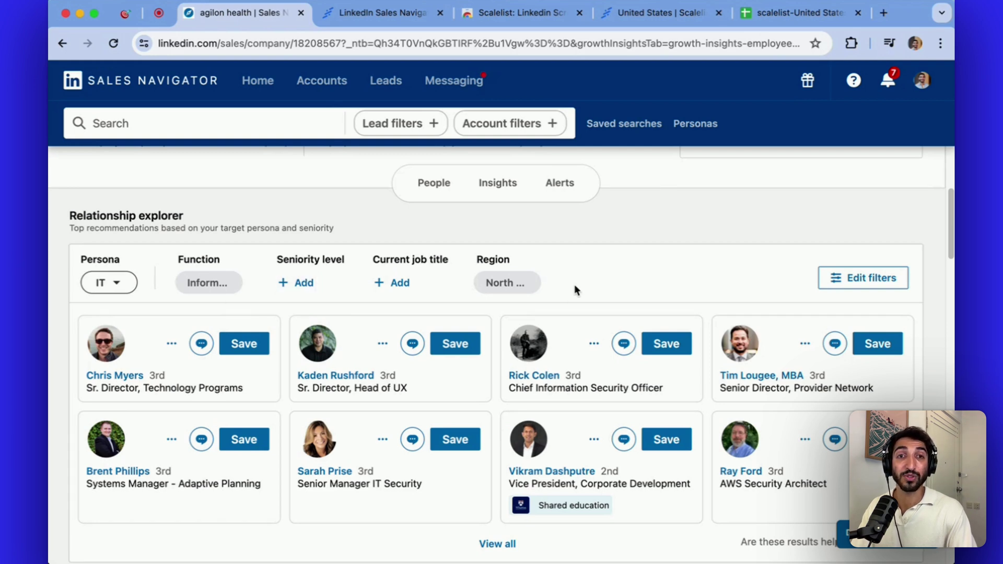
scroll(569, 280, down, 1)
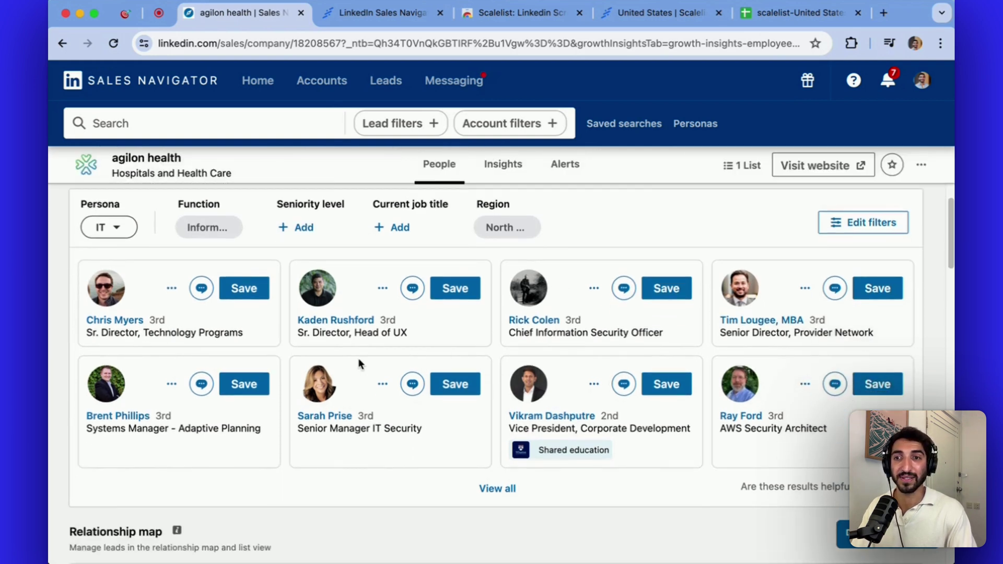
Search agilon health's Relationship map leads for cto and add the saved Chief Technology Officer to the map
scroll(315, 359, down, 3)
scroll(313, 358, down, 4)
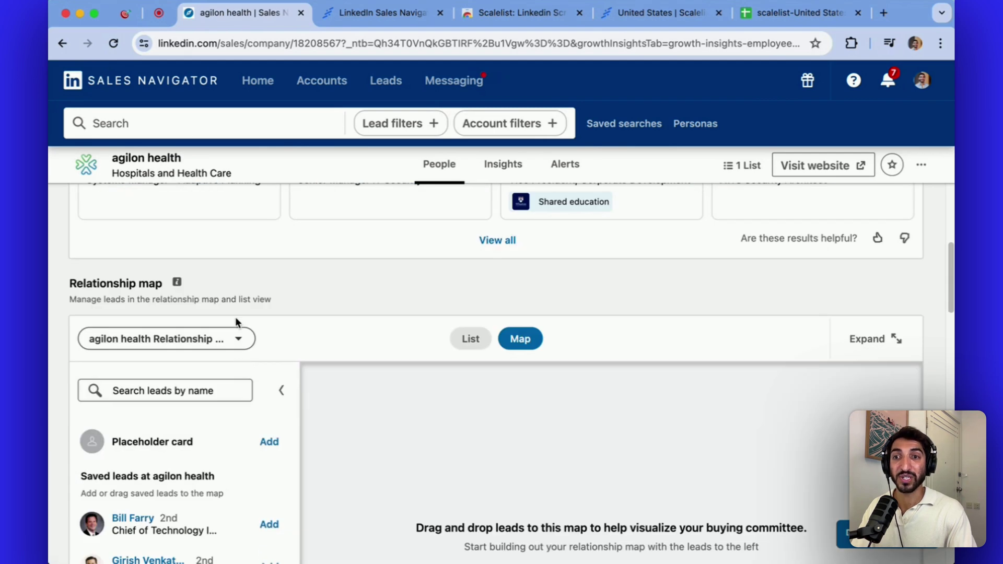
scroll(230, 342, down, 1)
scroll(188, 321, down, 1)
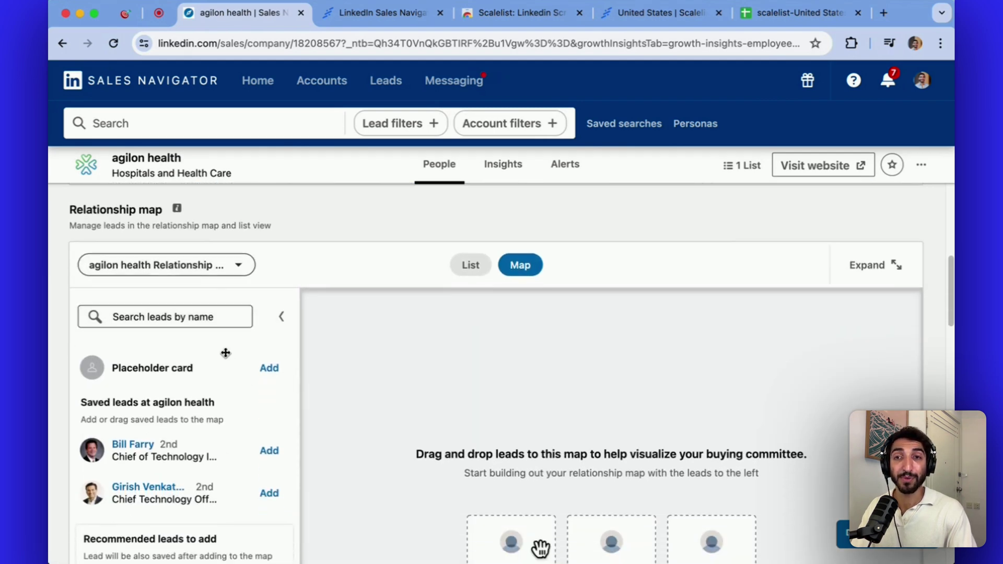
click(162, 297)
text(cto)
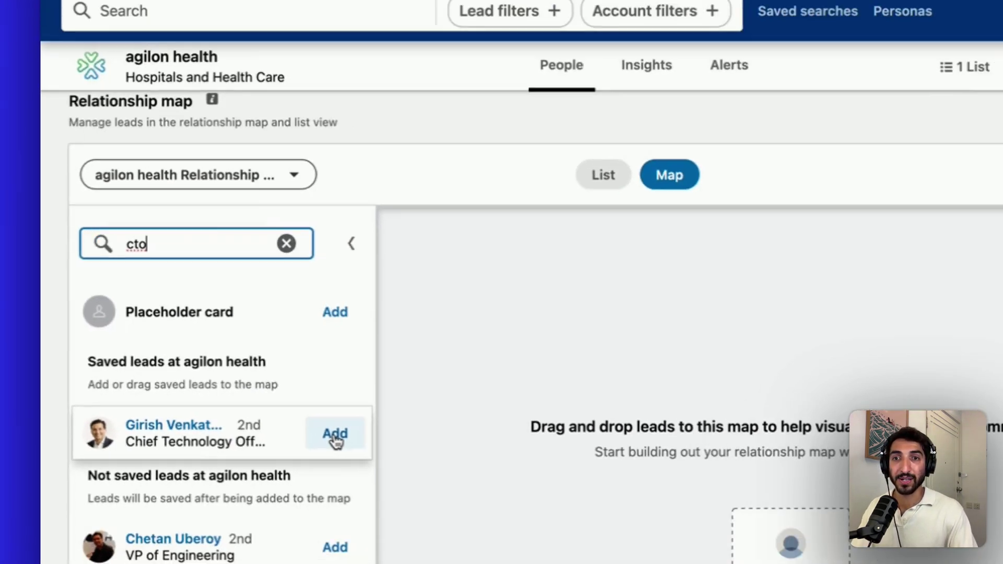
click(468, 420)
drag(291, 442, 501, 337)
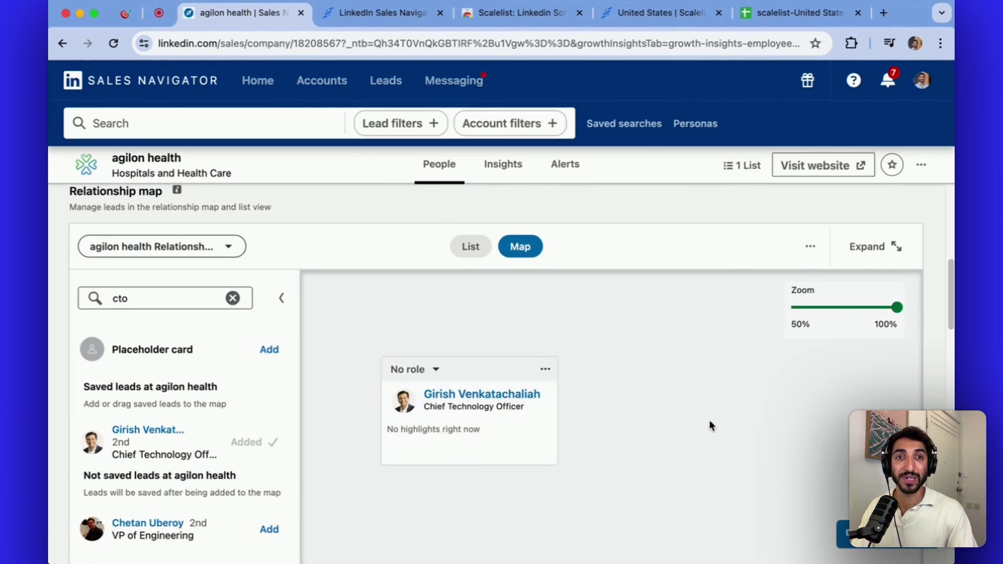
Search the map's leads for cio, add the saved Chief of Technology Innovation lead and place it beneath the Chief Technology Officer
click(156, 288)
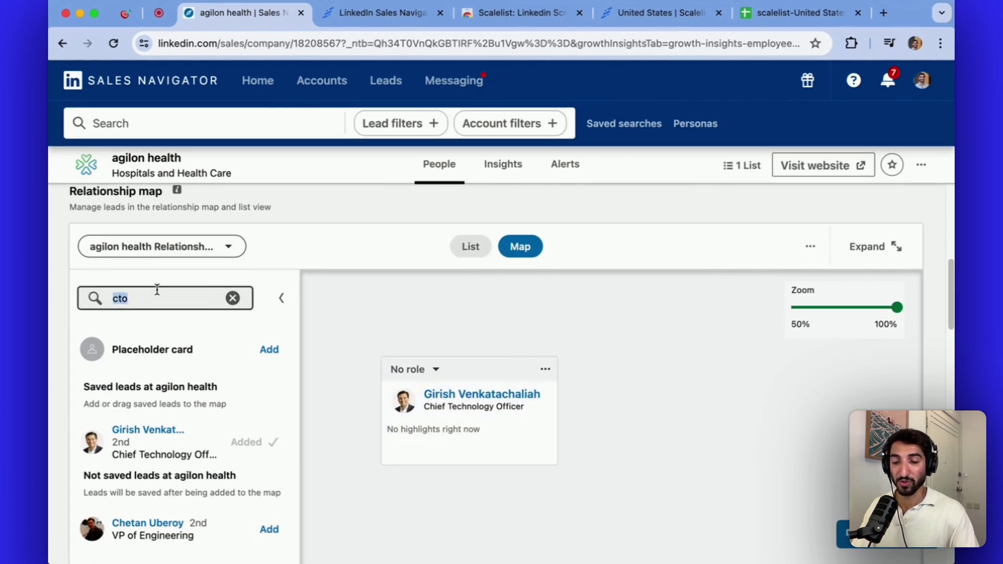
text(c)
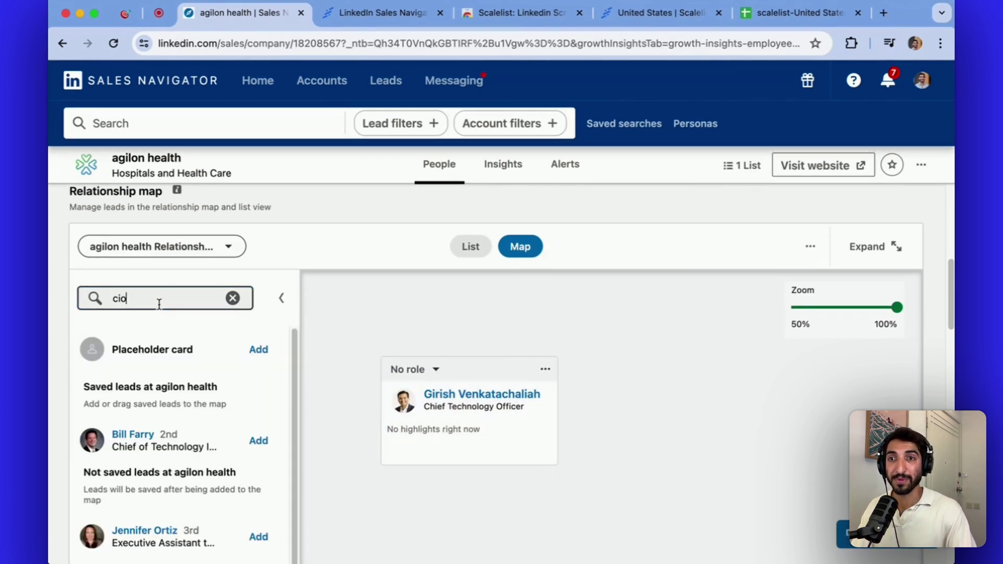
click(259, 442)
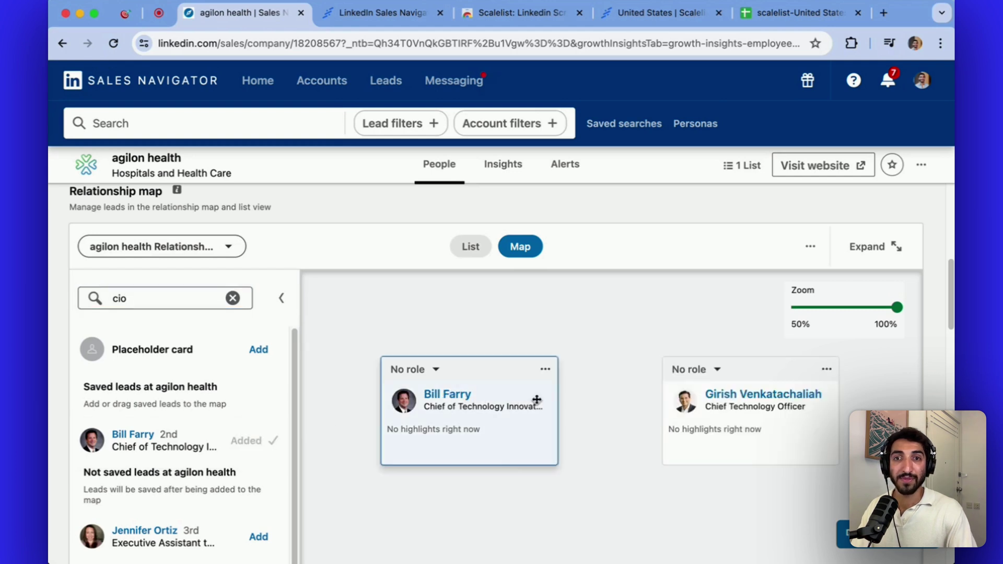
scroll(554, 398, down, 1)
drag(492, 353, 745, 479)
scroll(629, 434, down, 2)
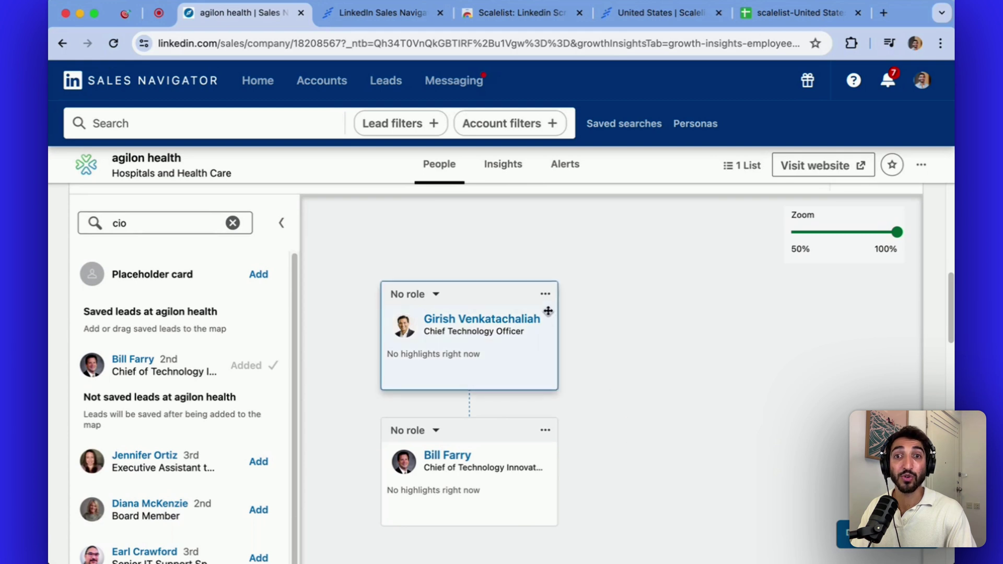
Look over the role options for the Chief Technology Officer's card without assigning one
click(436, 296)
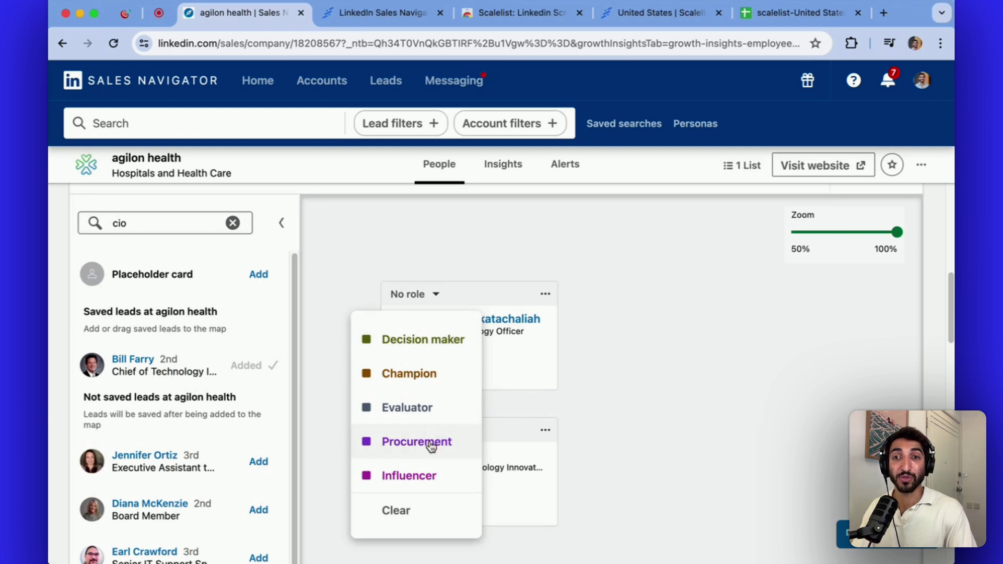
click(639, 364)
scroll(632, 353, down, 1)
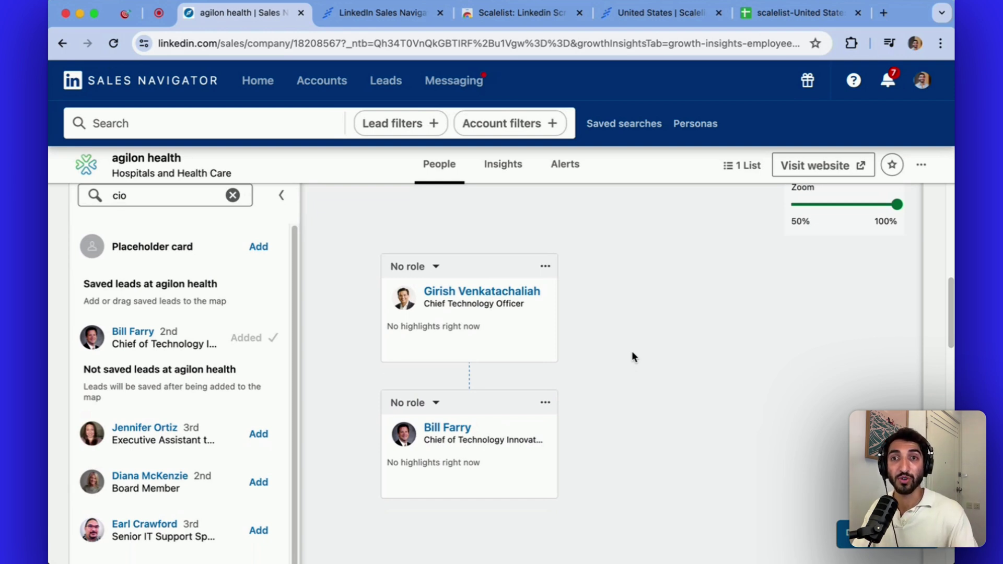
Review agilon health's Growth insights: employee count, distribution and headcount, new hires, job openings and personas
scroll(629, 298, down, 10)
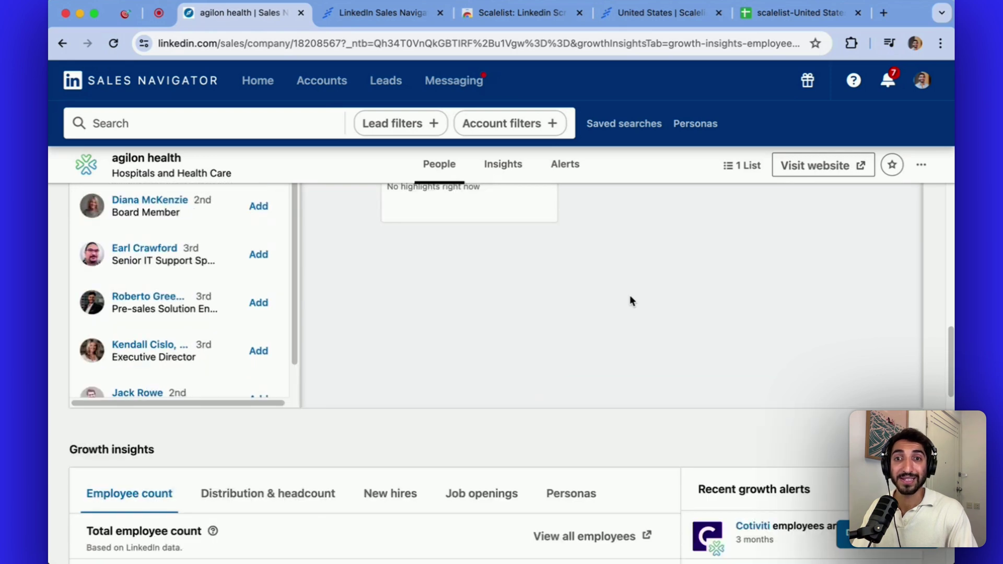
scroll(629, 295, down, 4)
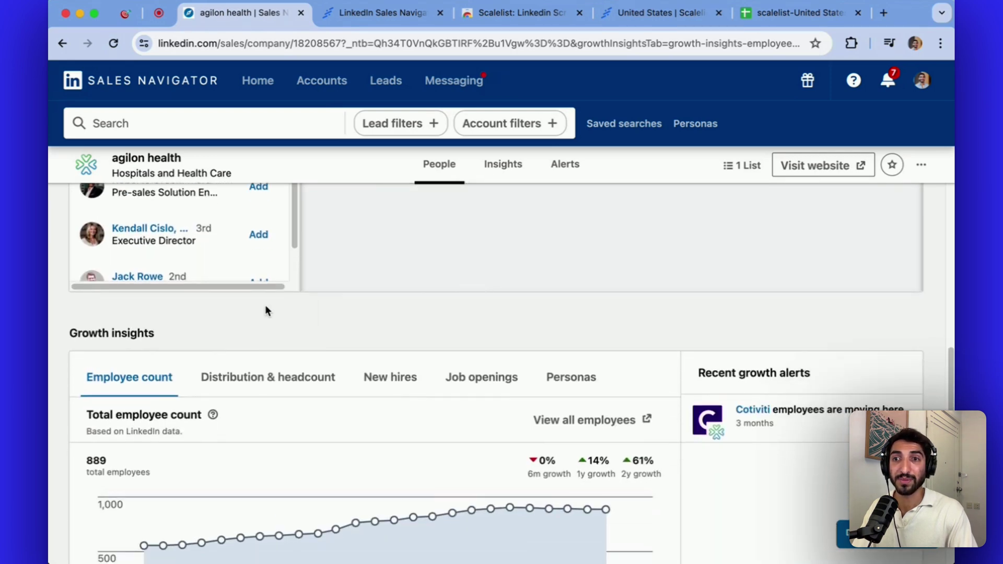
scroll(179, 324, down, 2)
scroll(216, 333, down, 2)
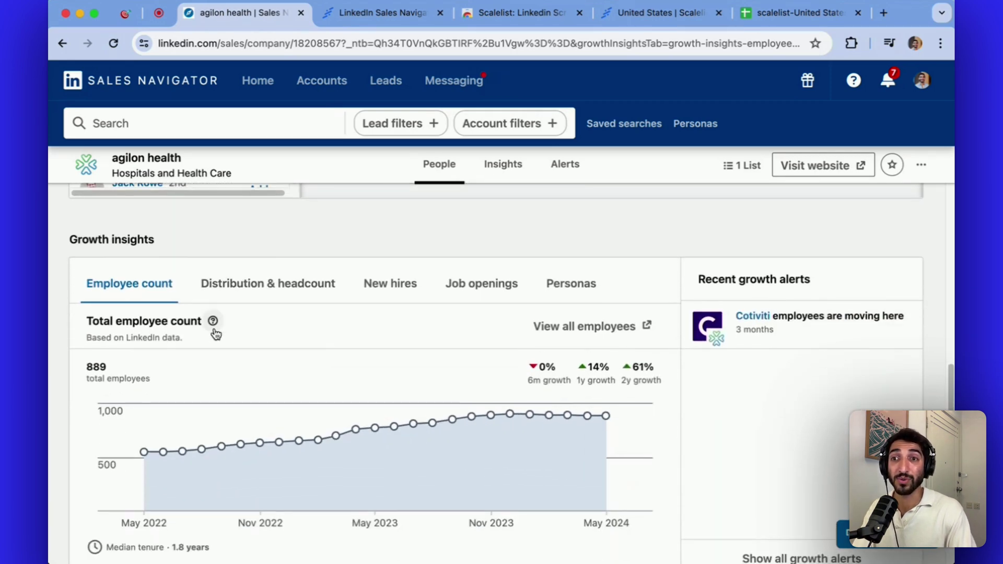
click(273, 290)
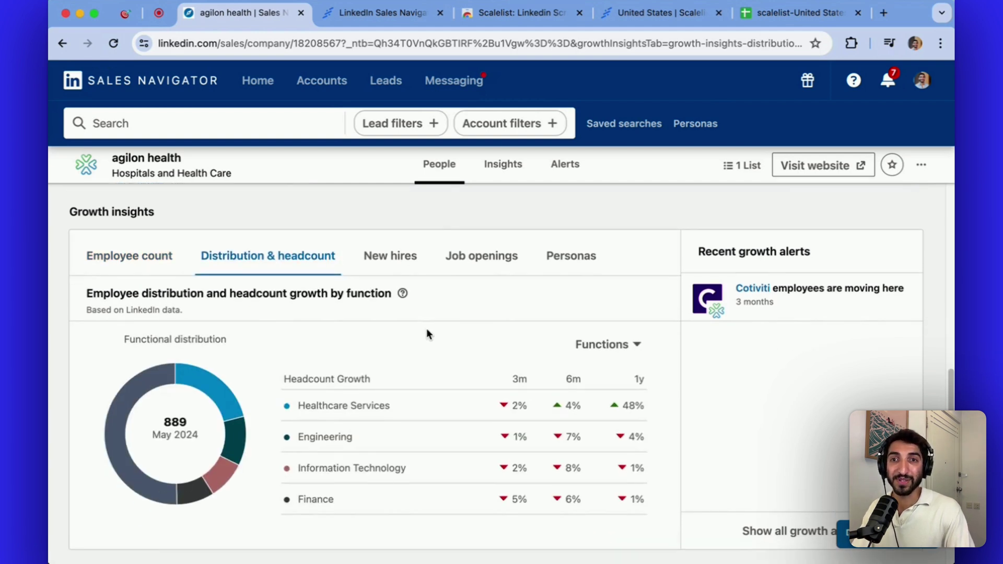
click(390, 263)
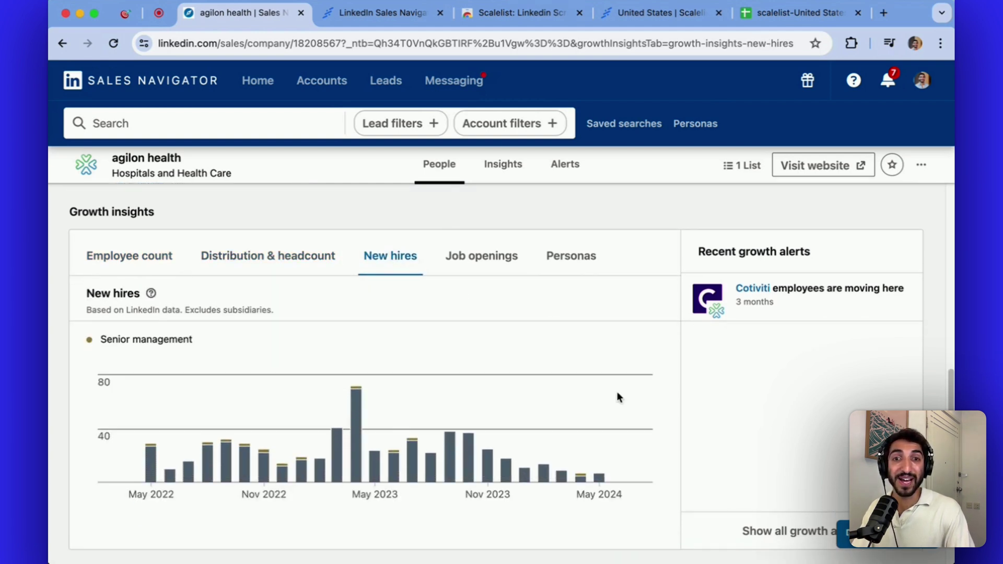
click(476, 262)
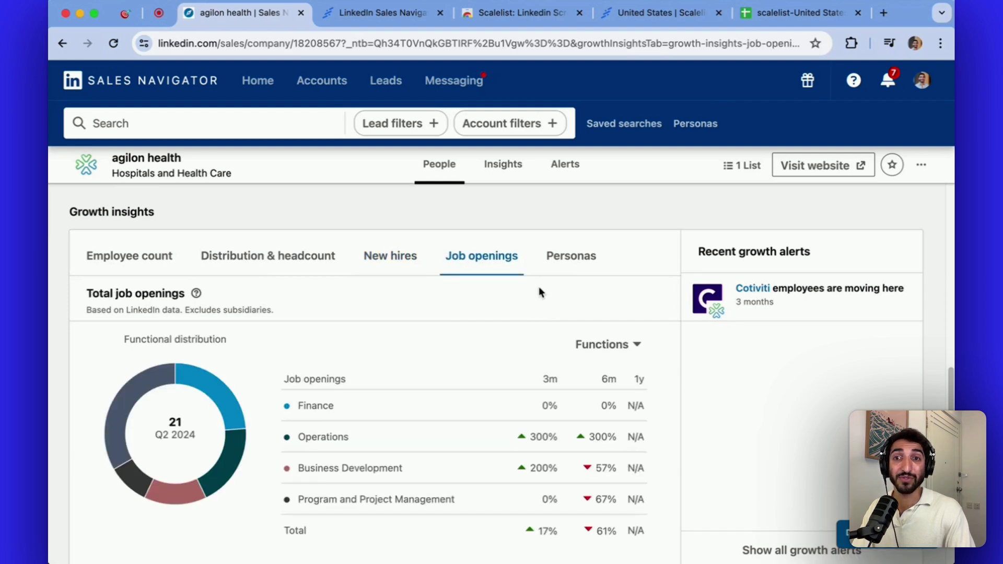
scroll(590, 290, down, 1)
click(575, 252)
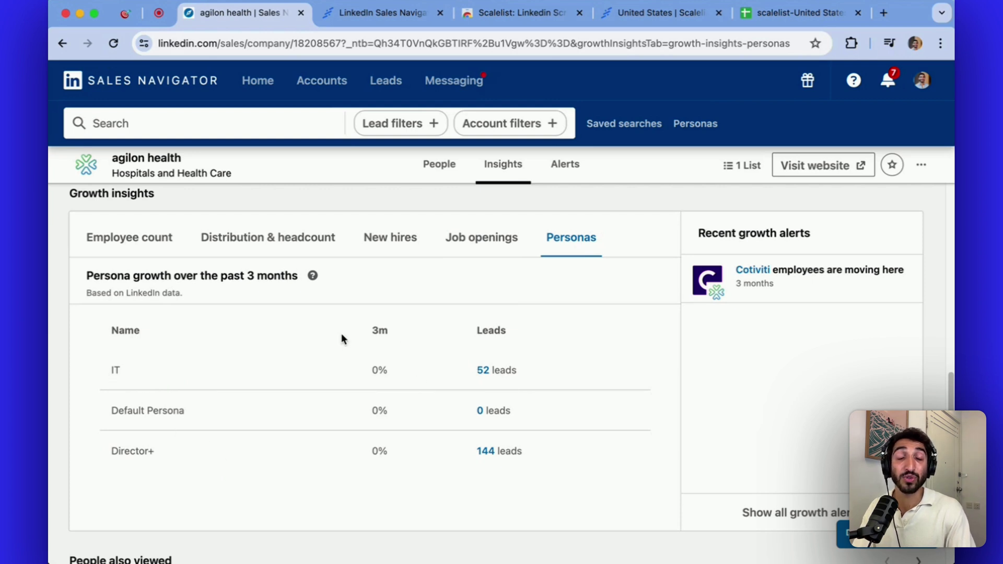
Browse the similar companies under People also viewed on the agilon health account
scroll(342, 337, down, 4)
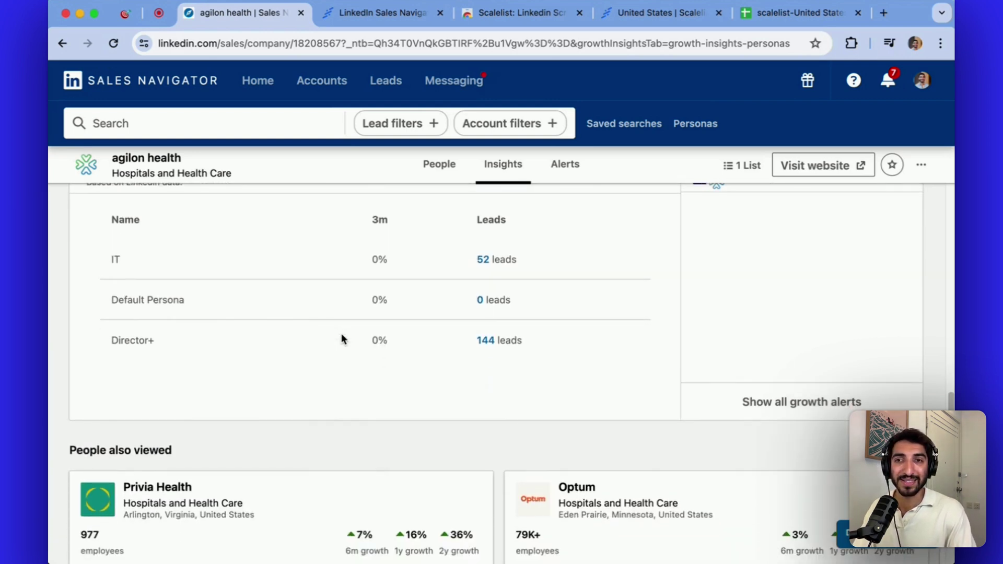
scroll(329, 345, down, 3)
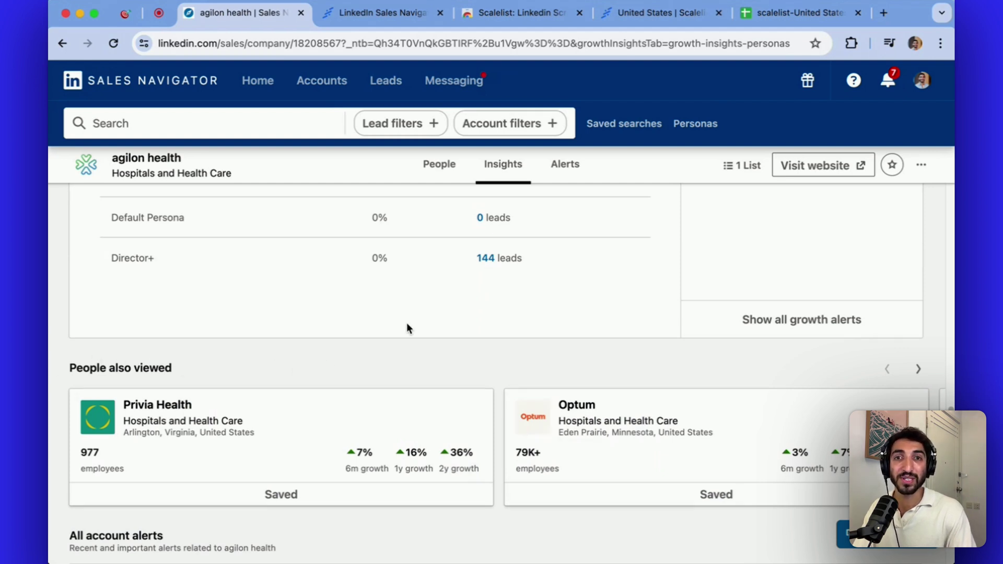
click(918, 369)
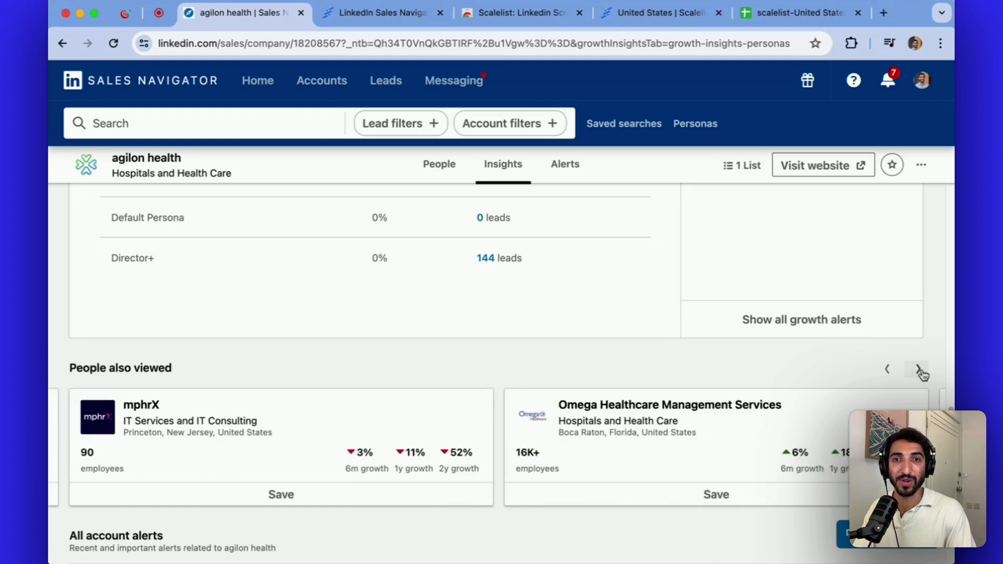
click(920, 370)
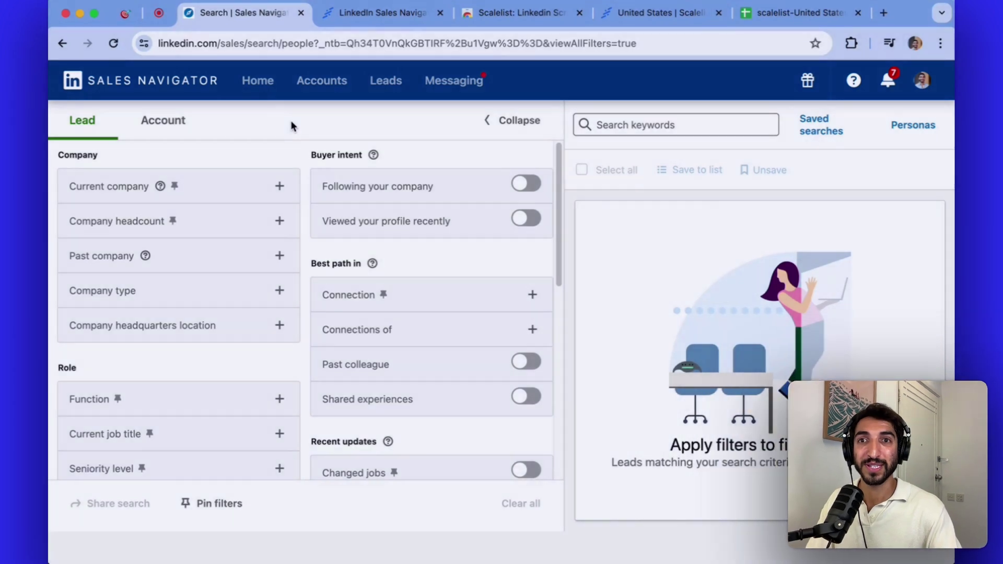
Filter the lead search to include the US HealthCare account list
scroll(307, 219, down, 5)
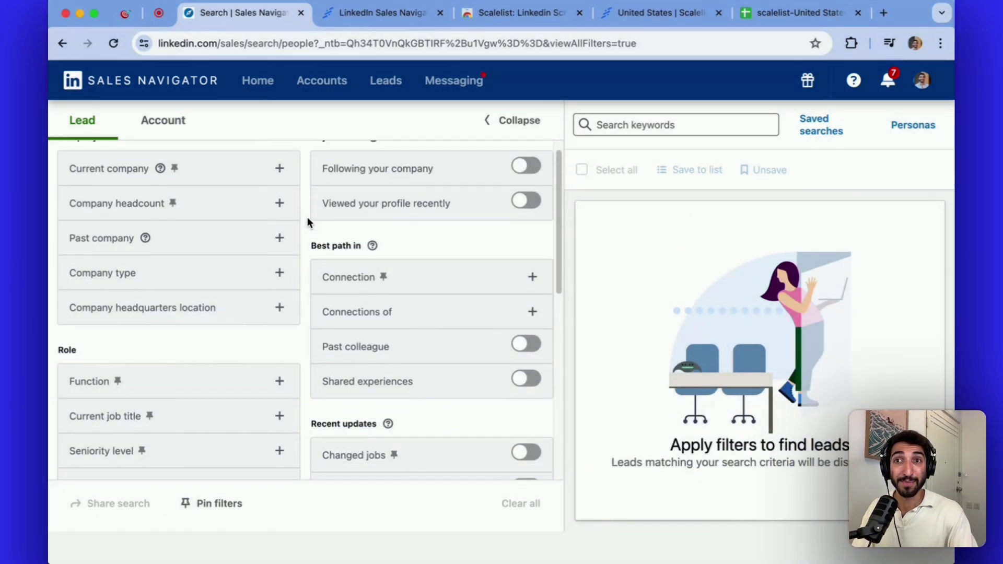
scroll(307, 221, down, 3)
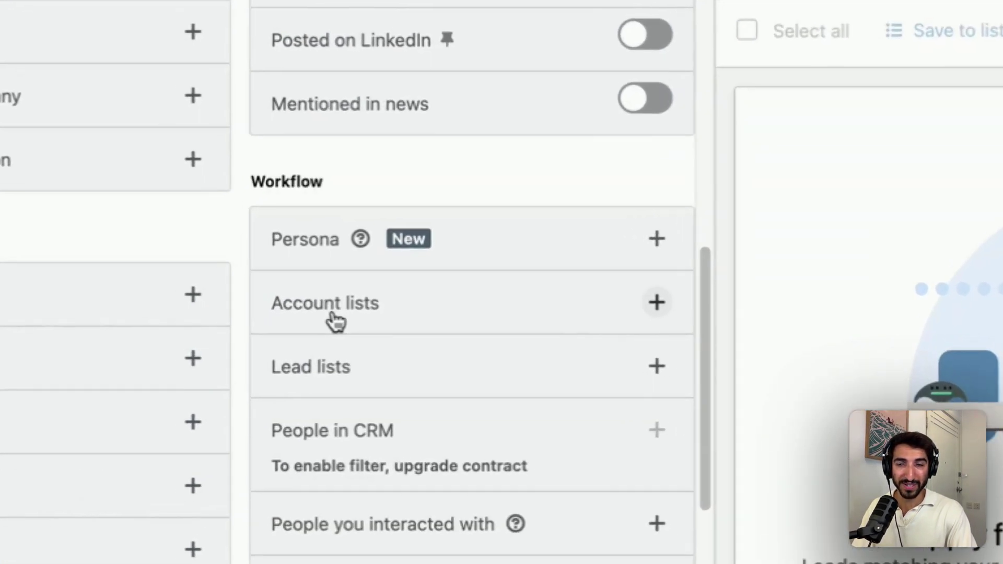
click(360, 324)
text(u)
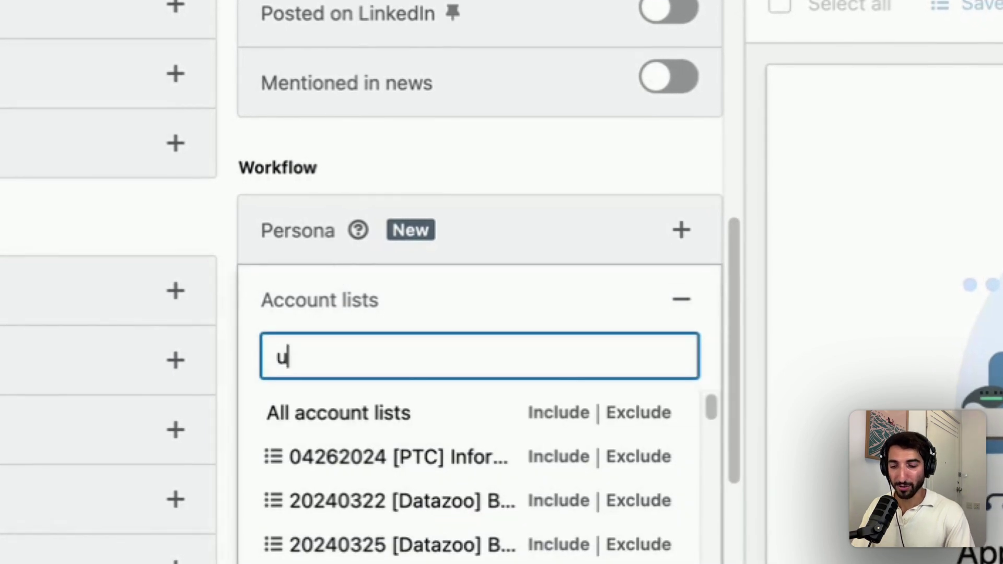
text(s healthcare)
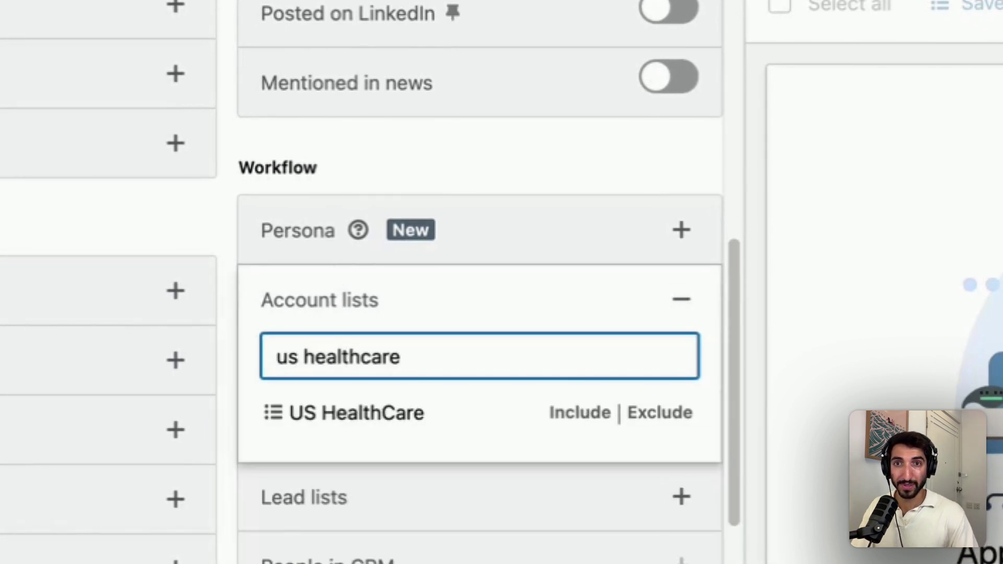
click(577, 414)
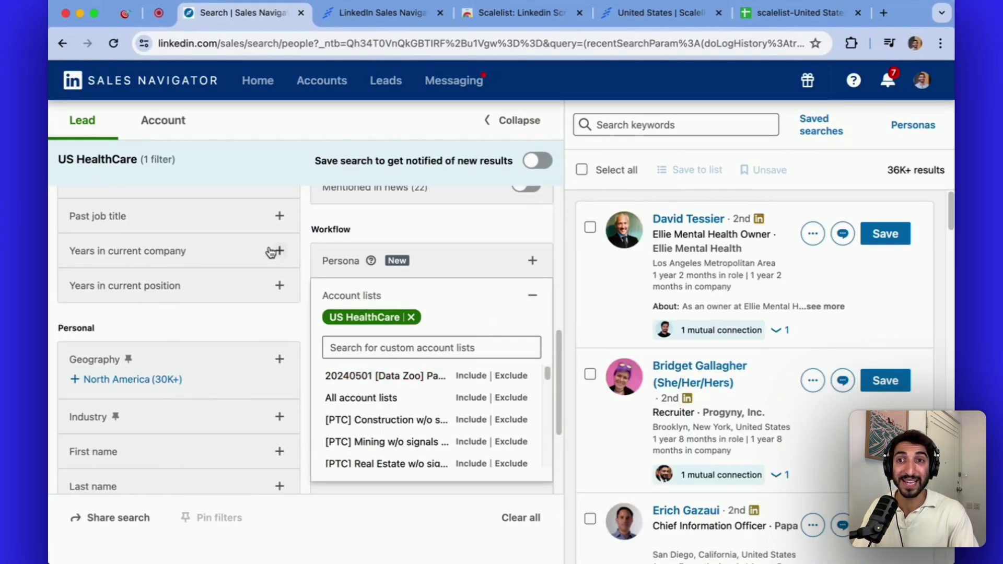
Add Chief Technology Officer and cto as current job titles to the lead search and collapse the expanded filters
scroll(307, 247, up, 5)
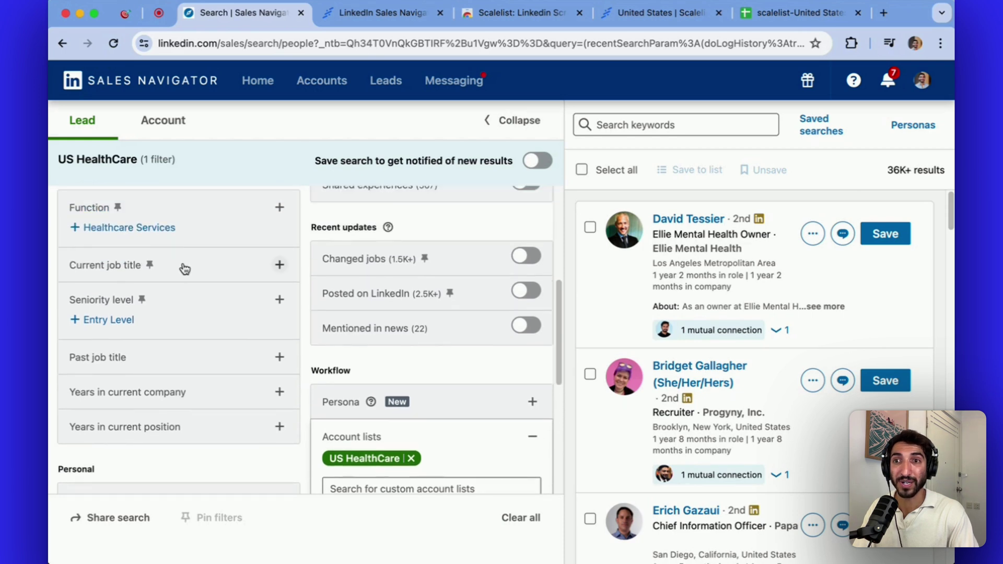
click(125, 268)
text(cto)
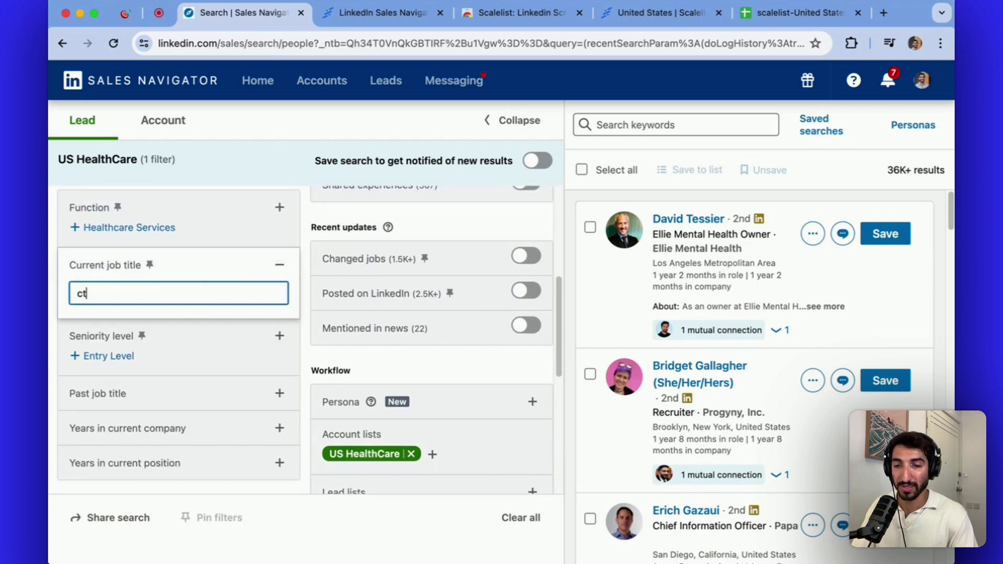
click(157, 322)
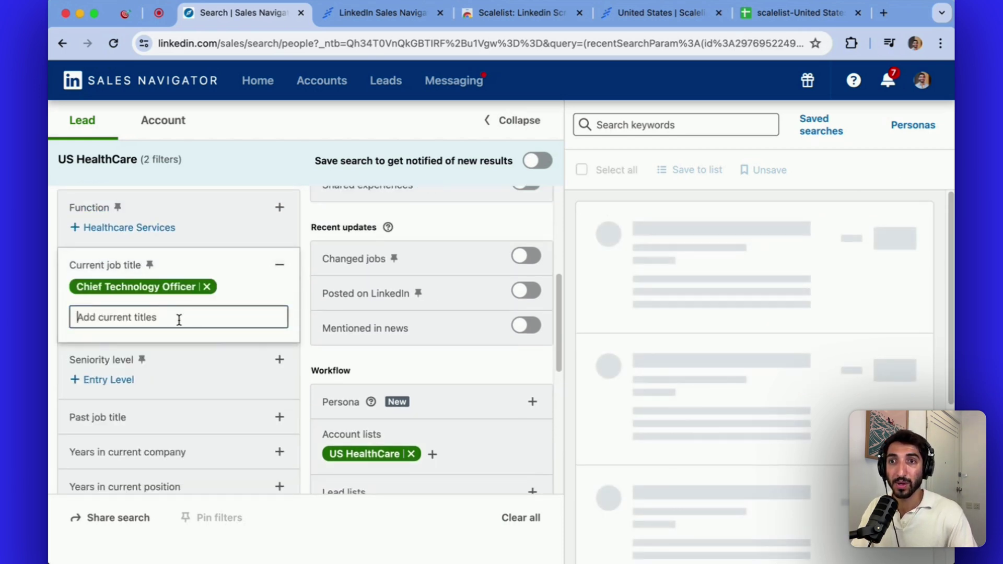
text(cto)
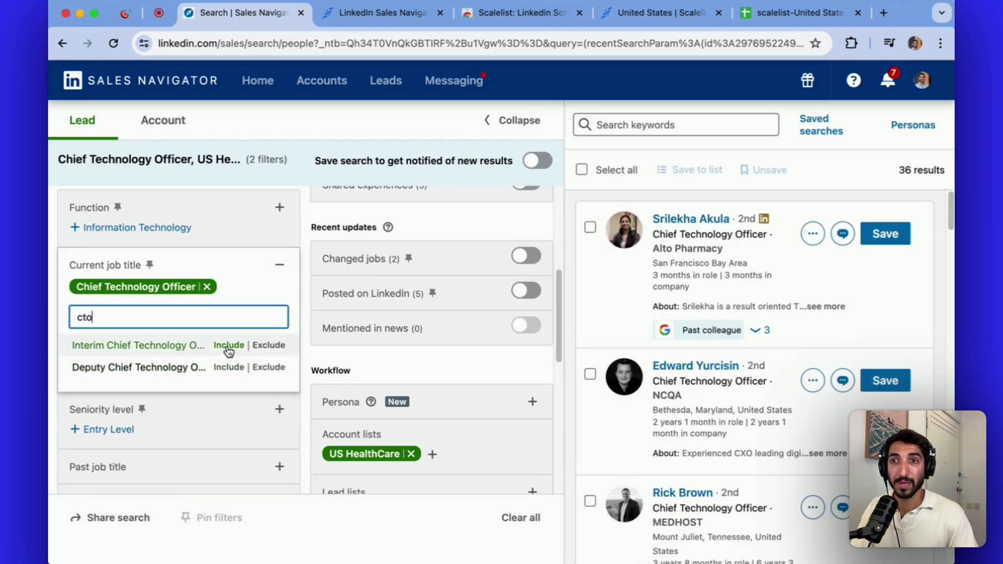
key(Return)
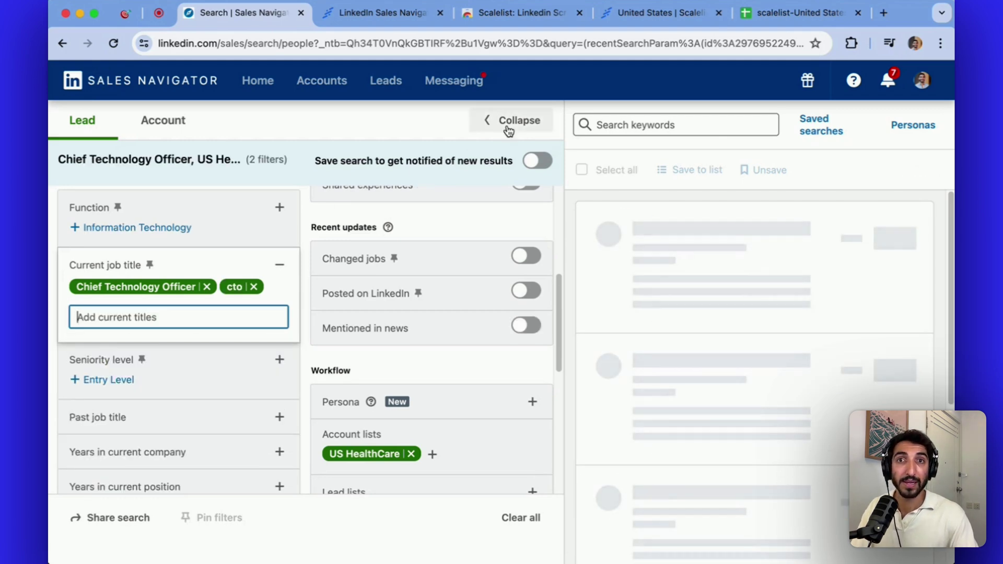
click(475, 137)
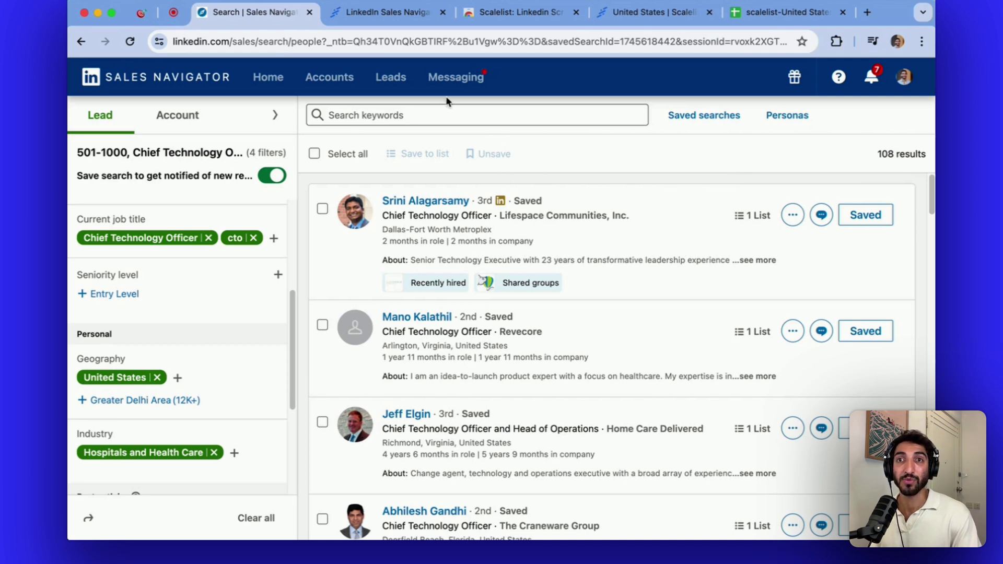
Switch to the Chrome Web Store page for Scalelist: Linkedin Scraper & Email Finder and add the extension to Chrome
click(373, 13)
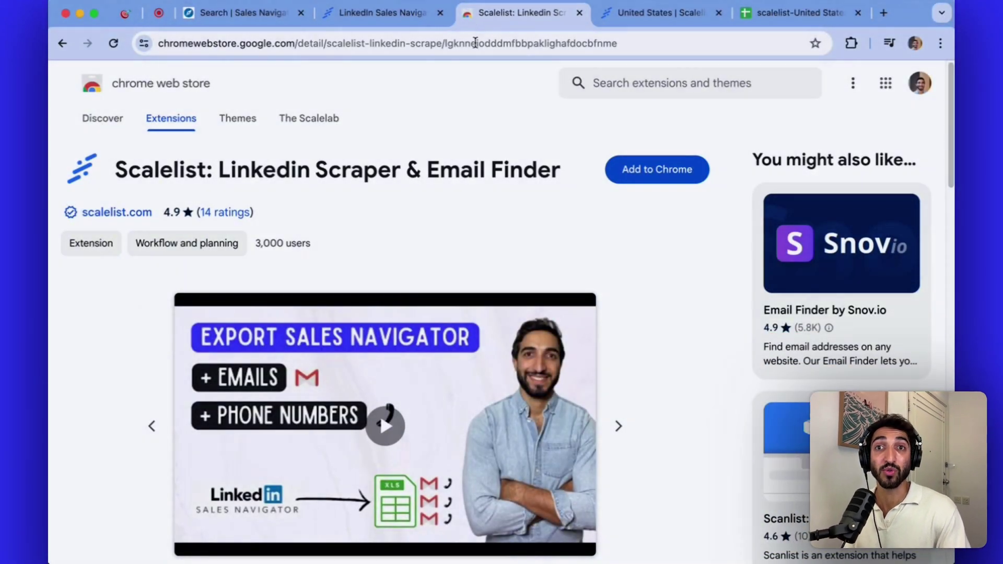
click(638, 173)
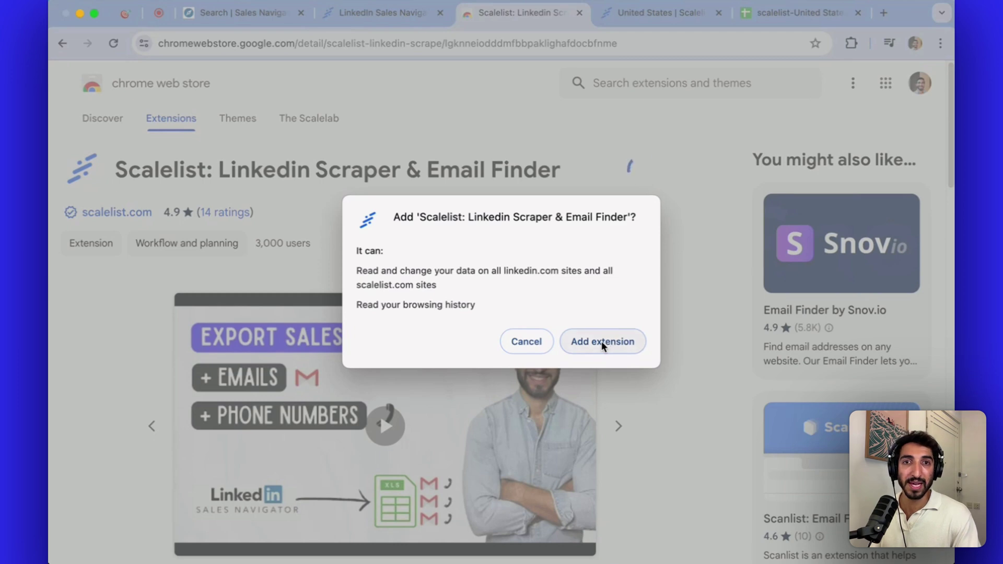
click(601, 341)
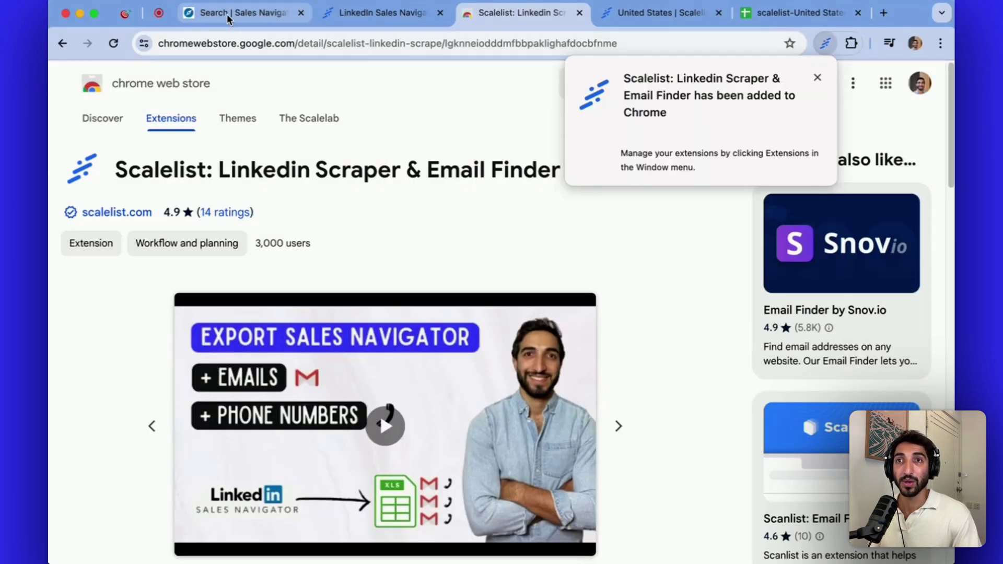
Switch to the Sales Navigator lead search, reload it, and export its leads to Scalelist
click(228, 13)
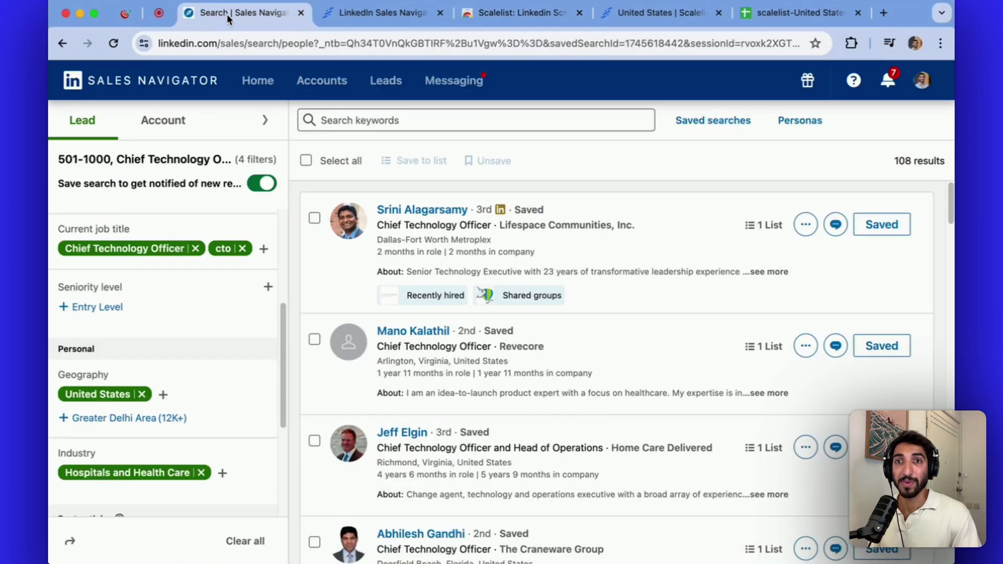
click(113, 43)
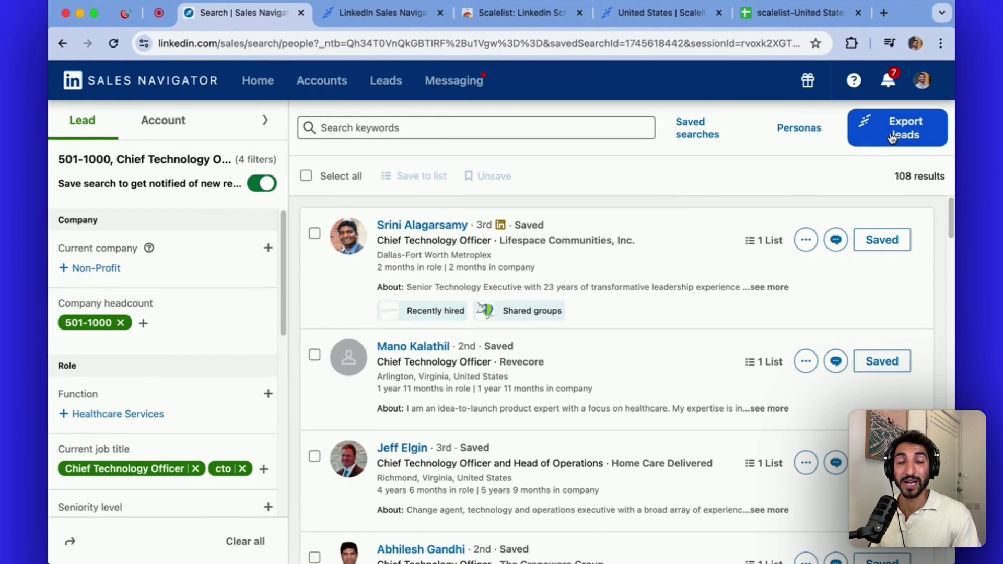
click(893, 136)
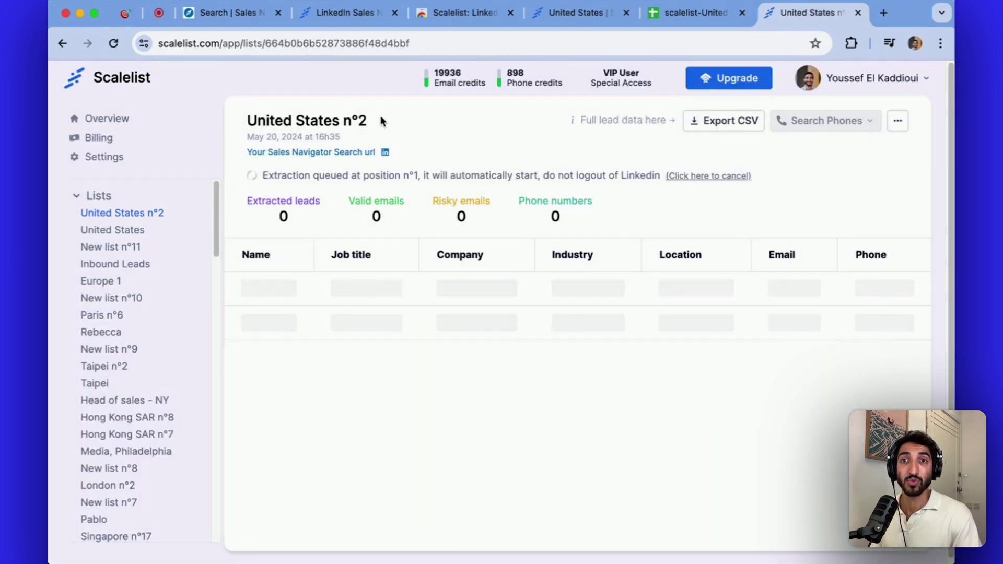
Rename the new Scalelist list as United States - Health Care CTOs
click(369, 116)
drag(375, 122, 343, 122)
key(BackSpace)
text(Helath)
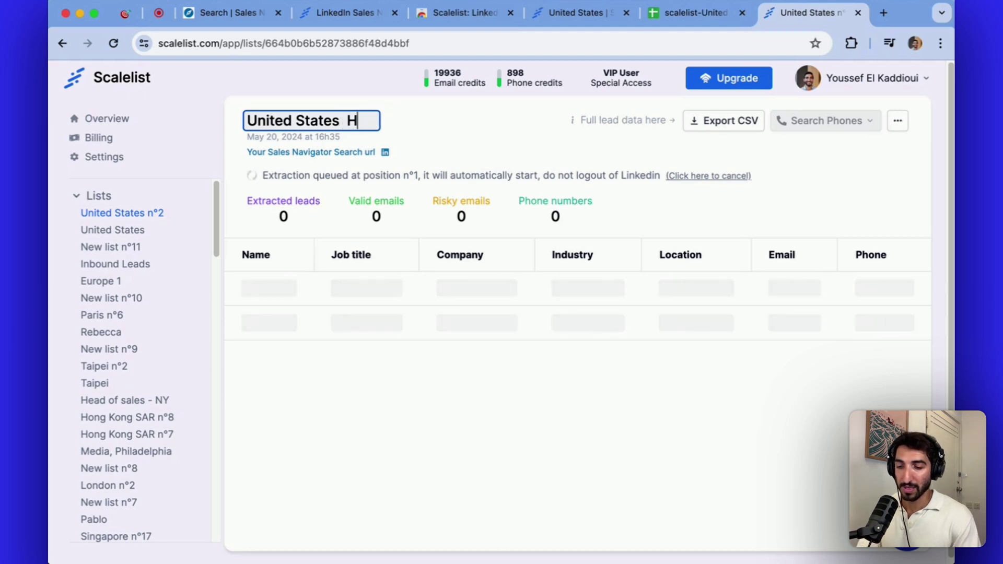
key(BackSpace)
key(BackSpace)
key(BackSpace)
key(BackSpace)
text(alt)
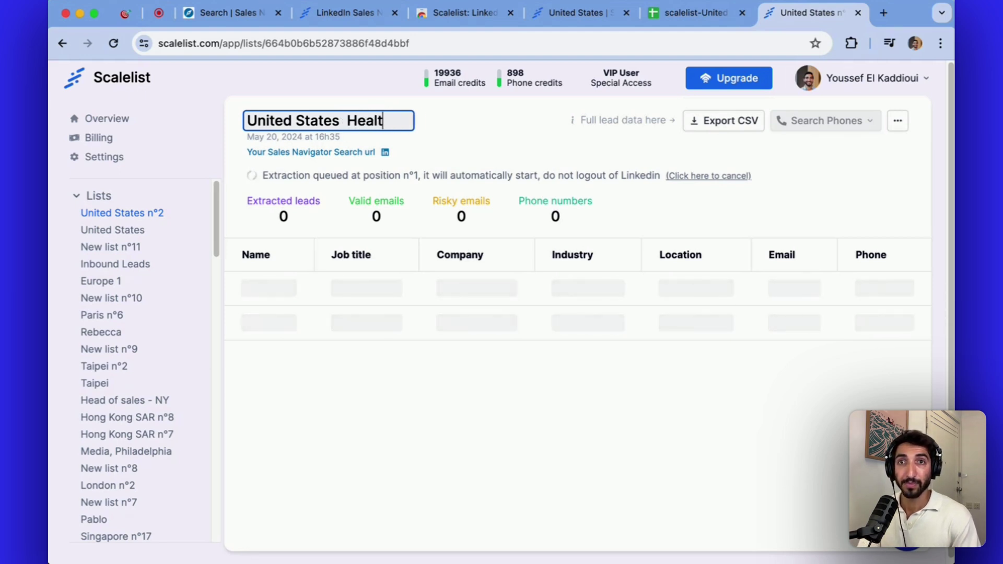
text(h Care CTOs)
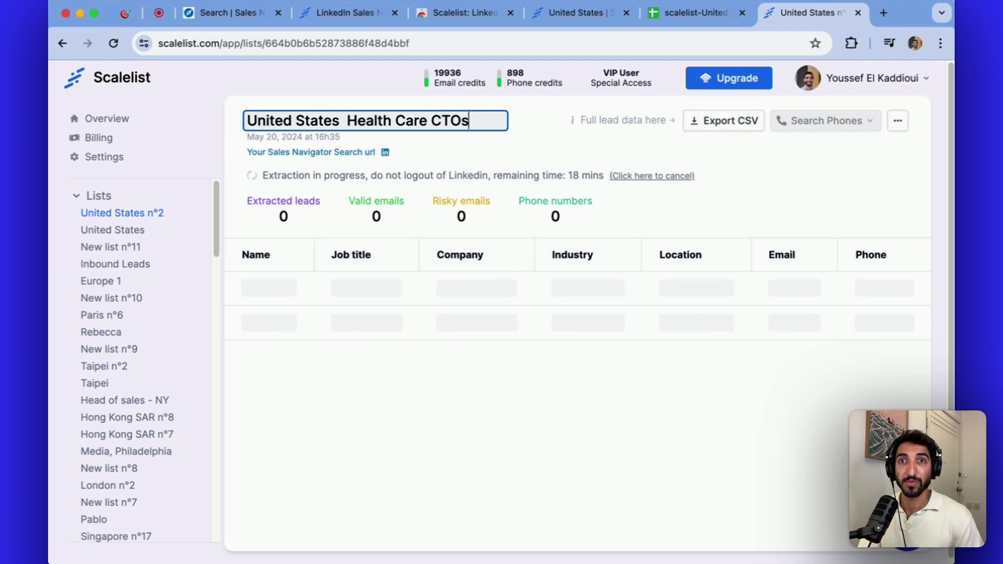
click(339, 118)
text(-)
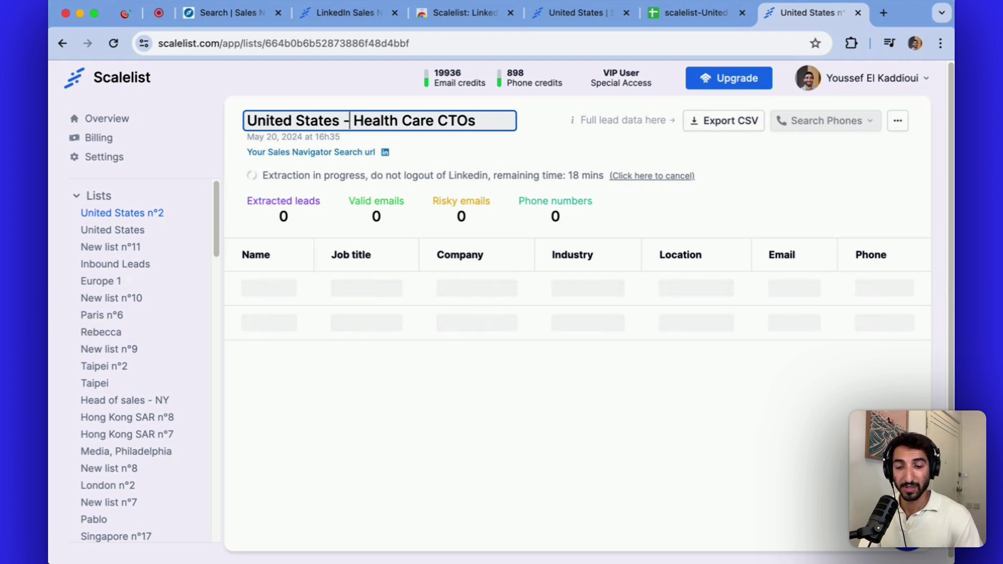
key(Return)
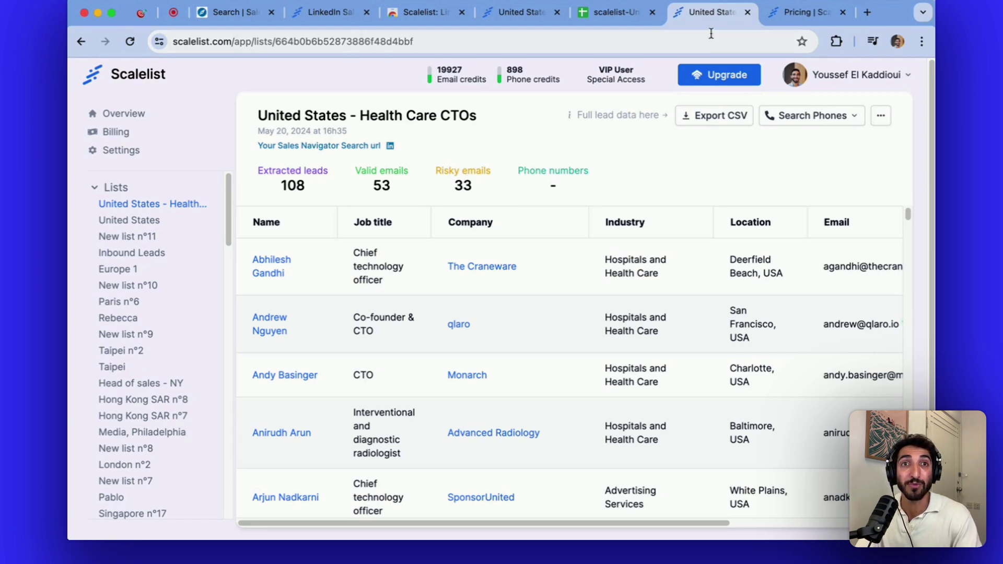
Review the email credit terms of the plans on the Scalelist pricing page
click(776, 16)
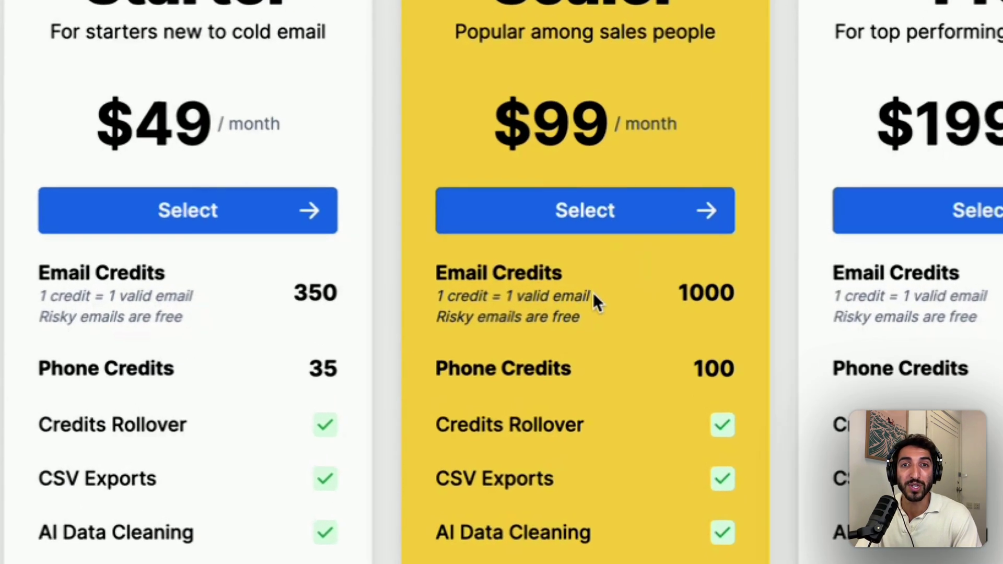
drag(594, 290, 553, 289)
click(507, 290)
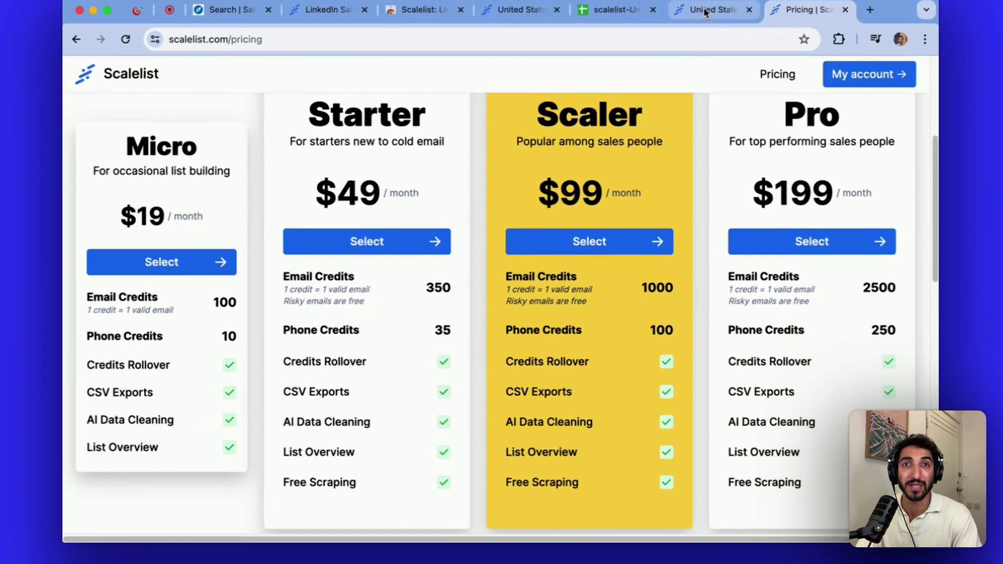
Return to the United States - Health Care CTOs list and search for the leads' phone numbers
click(705, 12)
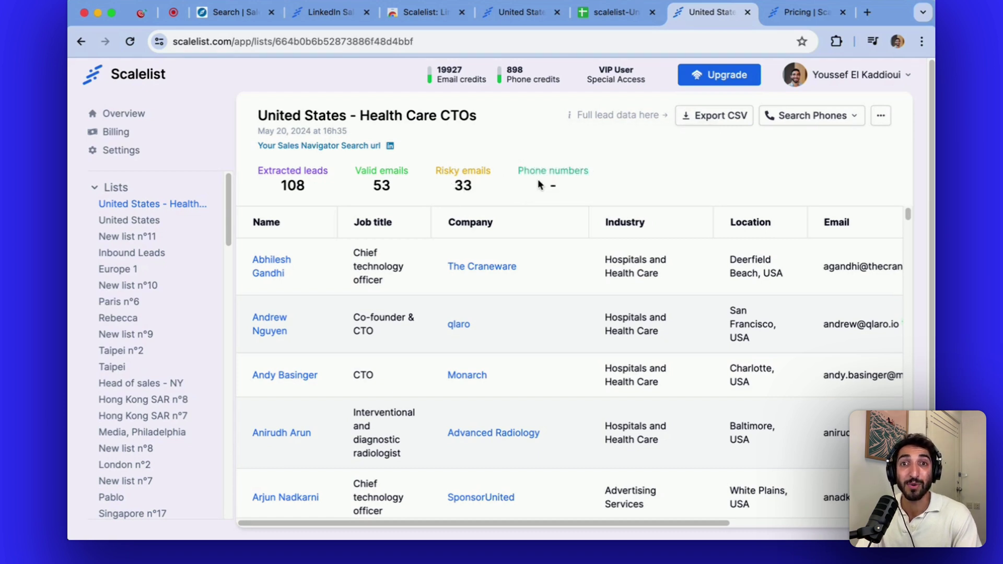
click(824, 121)
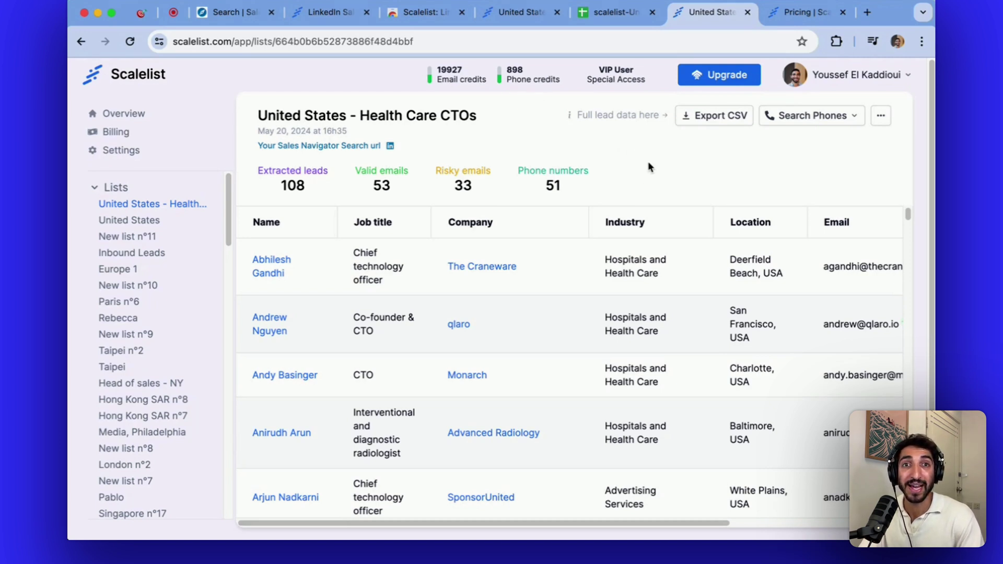
Review the CSV and Excel export options for the United States - Health Care CTOs list
click(706, 118)
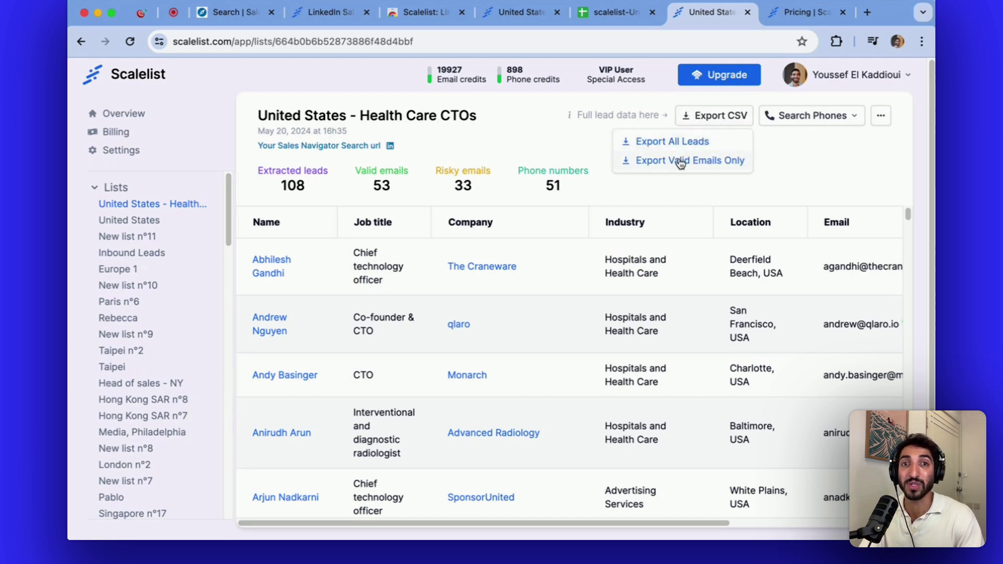
click(881, 115)
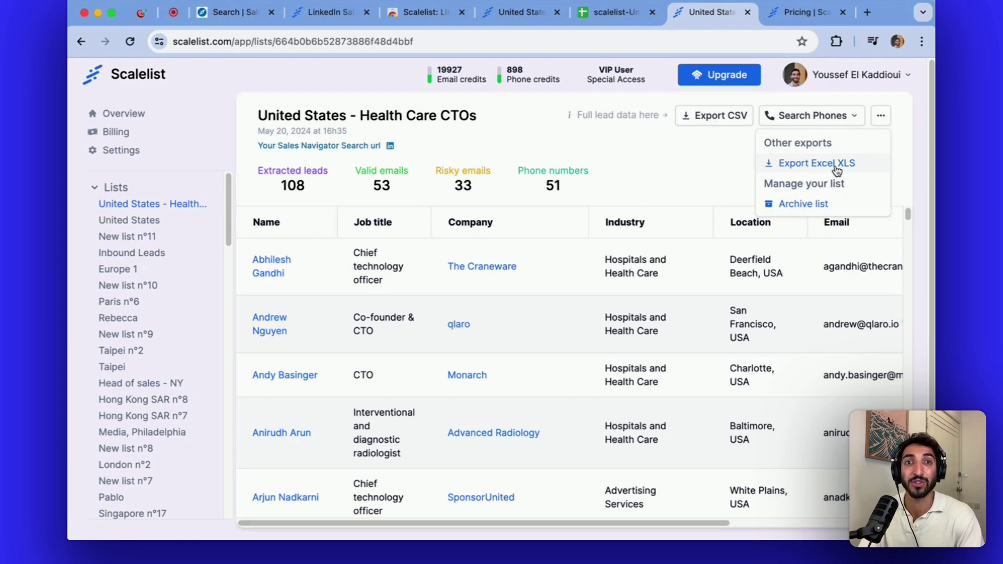
click(682, 158)
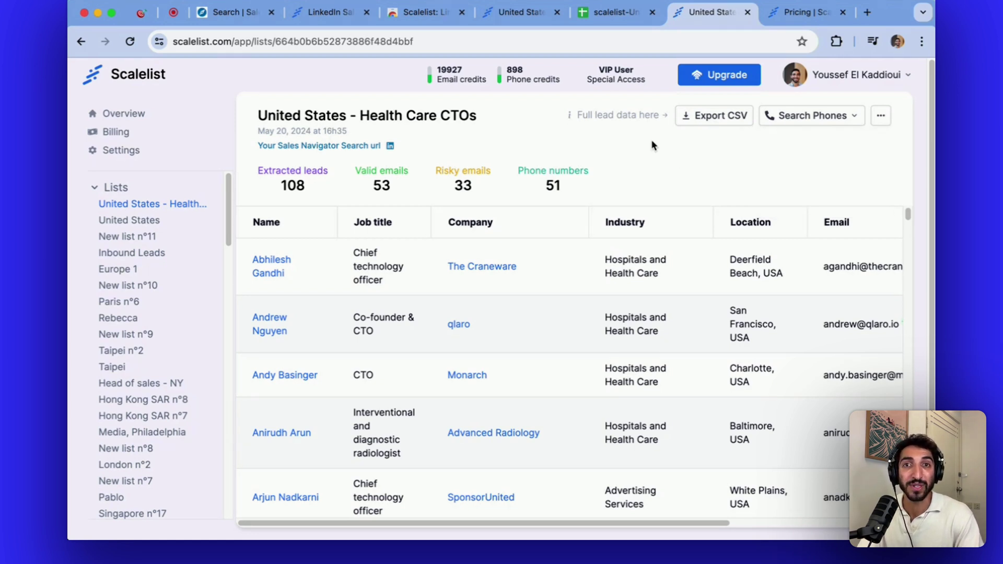
click(608, 18)
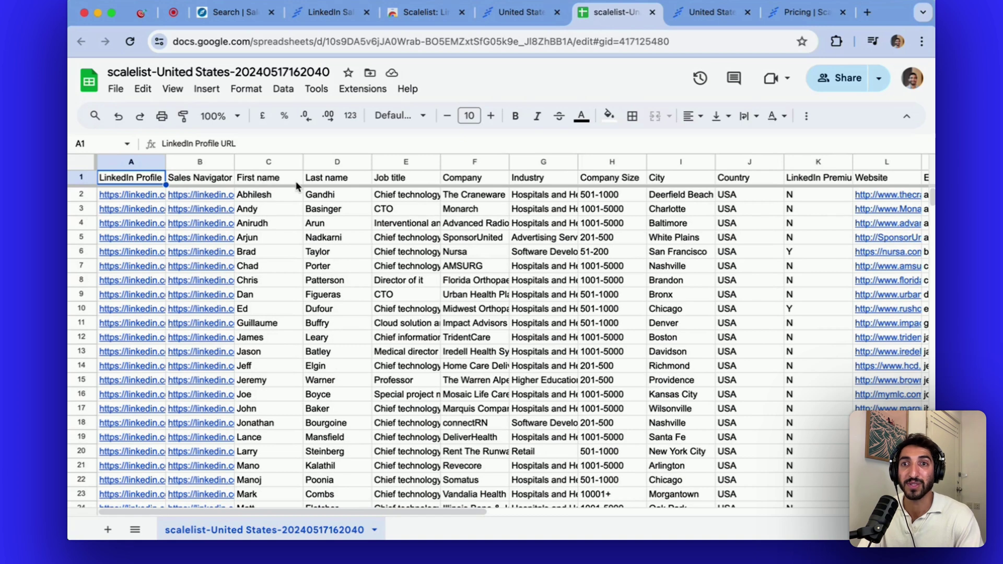
click(472, 179)
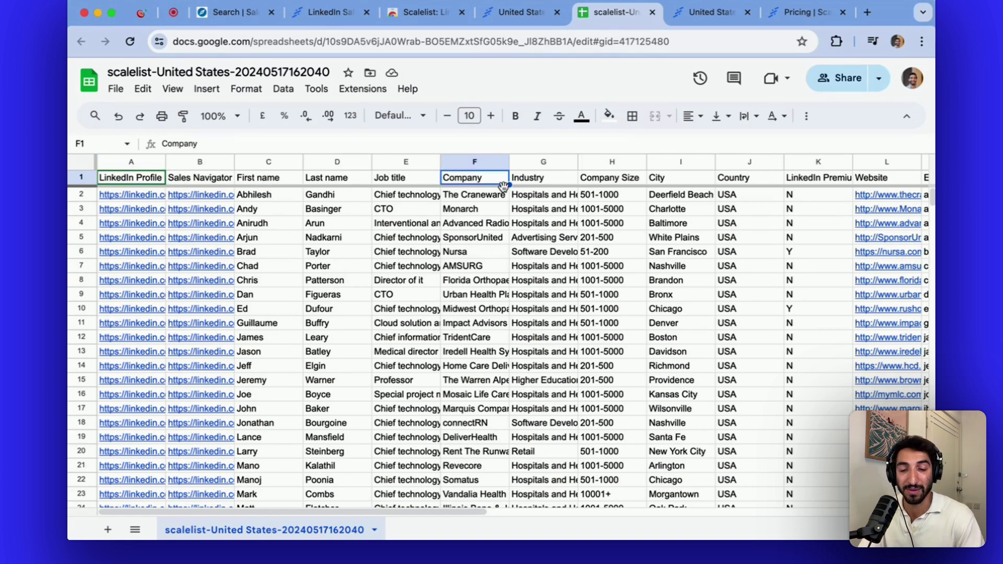
key(Right)
key(Right)
key(Right)
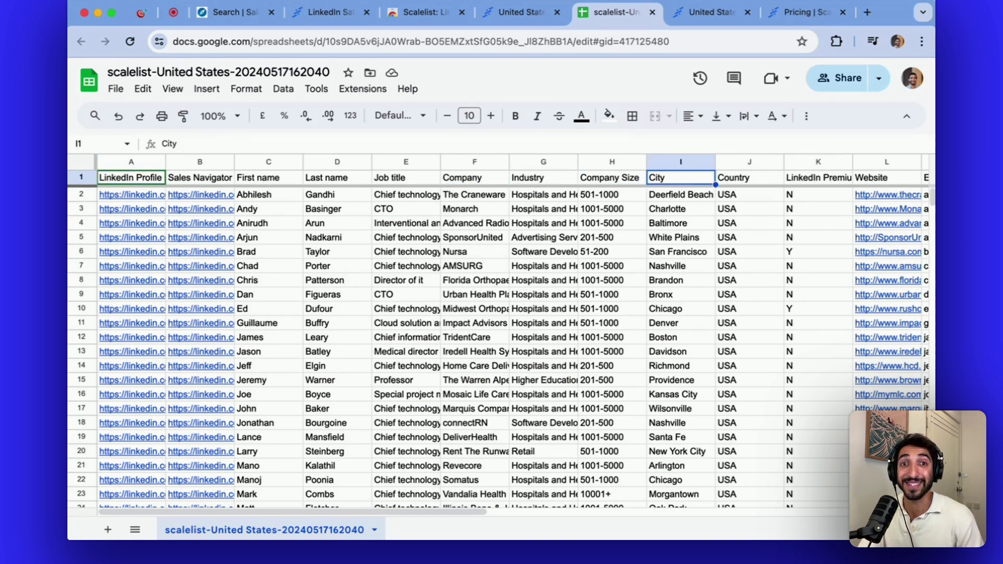
key(Right)
key(Right)
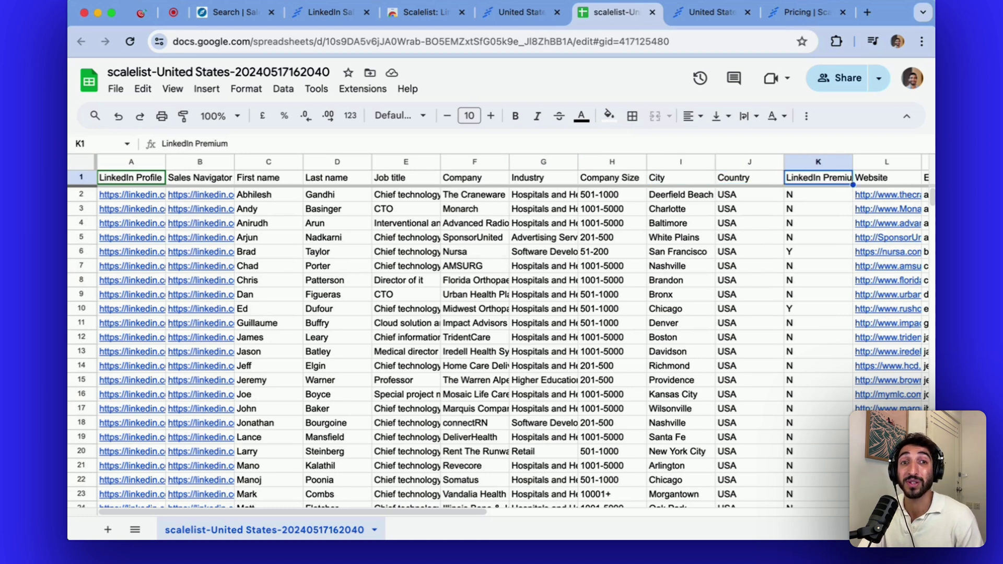
key(Right)
key(Right)
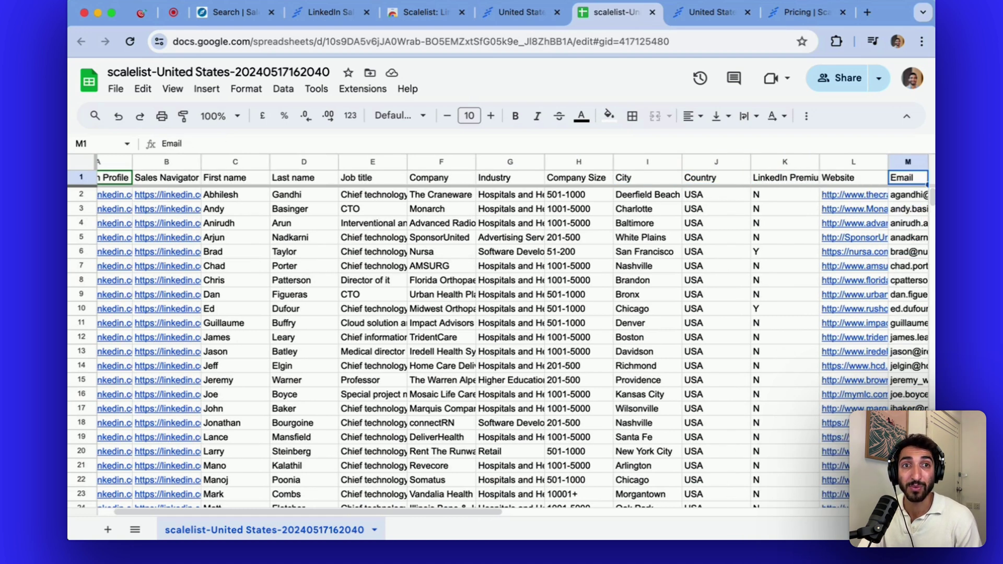
key(Right)
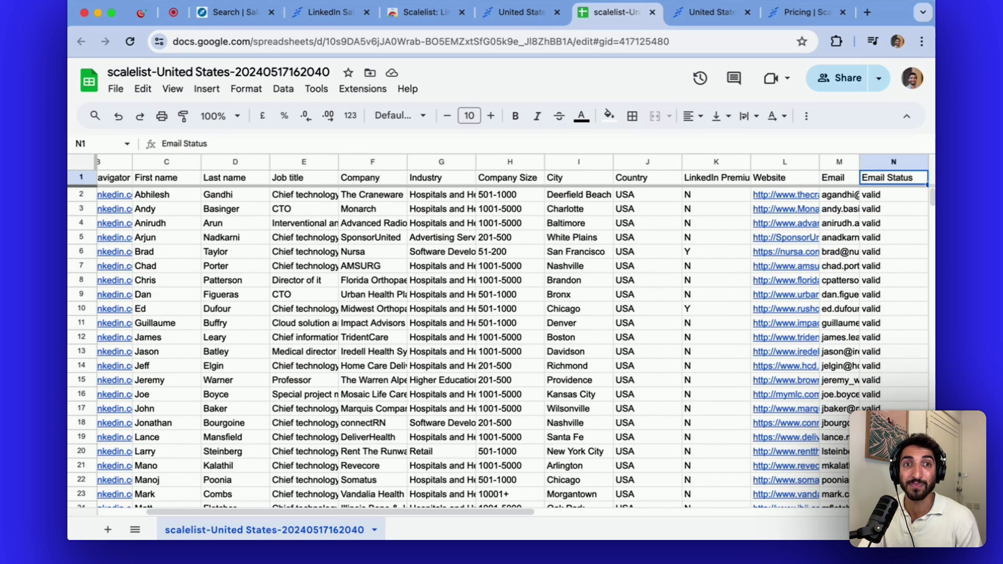
key(Right)
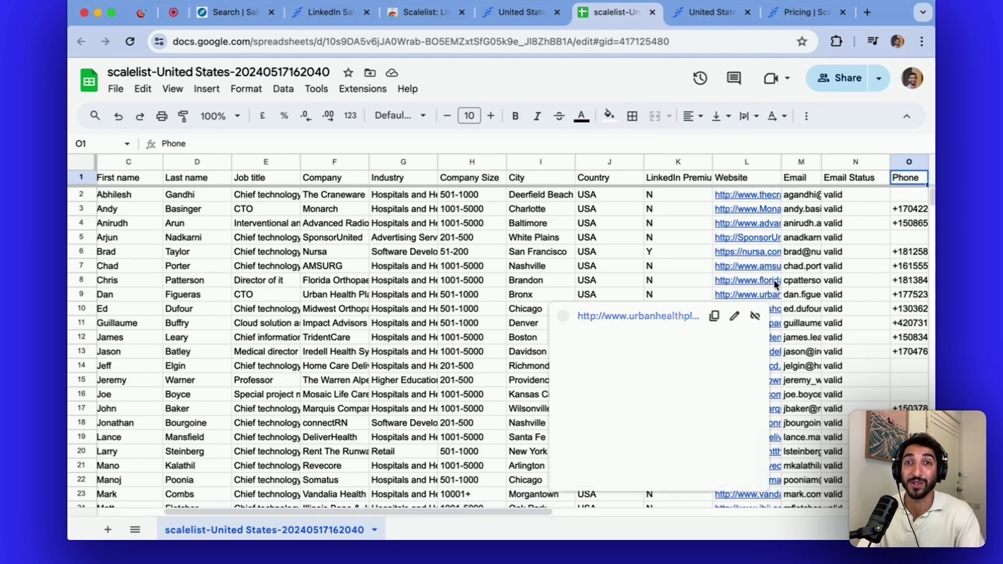
Look through the exported lead rows' email statuses and phone numbers, and return to the start of the sheet
click(838, 239)
scroll(854, 285, down, 3)
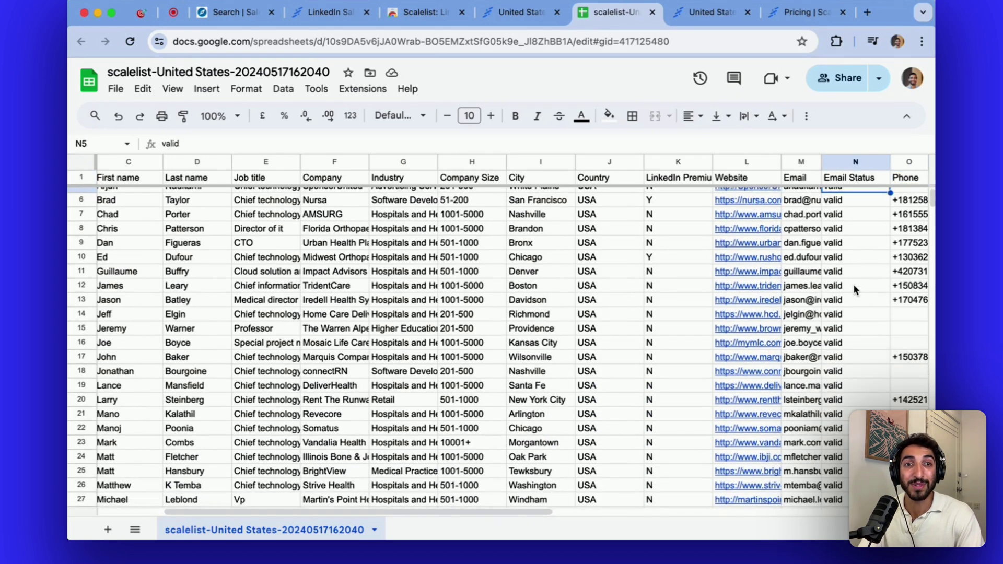
scroll(853, 289, down, 3)
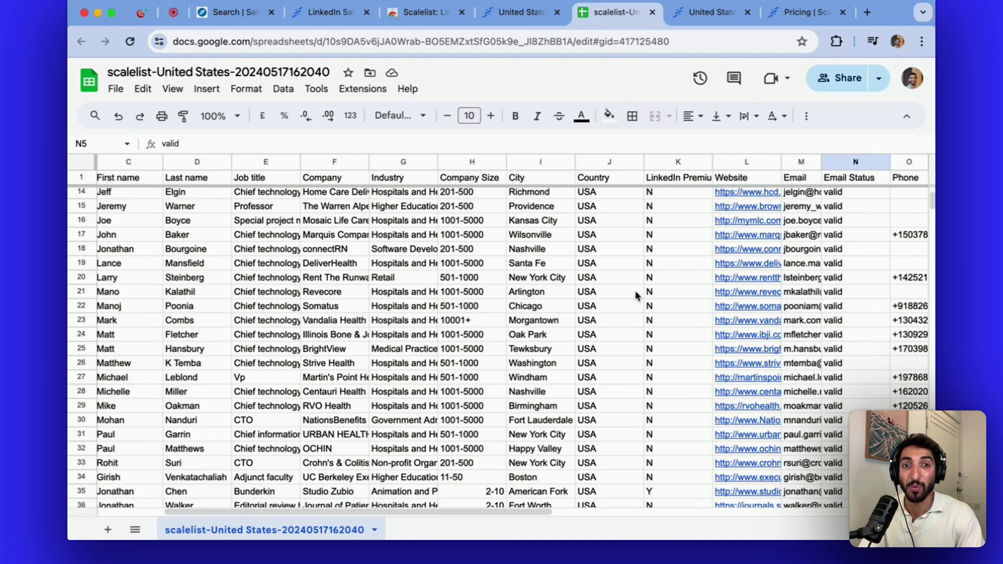
scroll(638, 293, up, 5)
drag(453, 511, 381, 514)
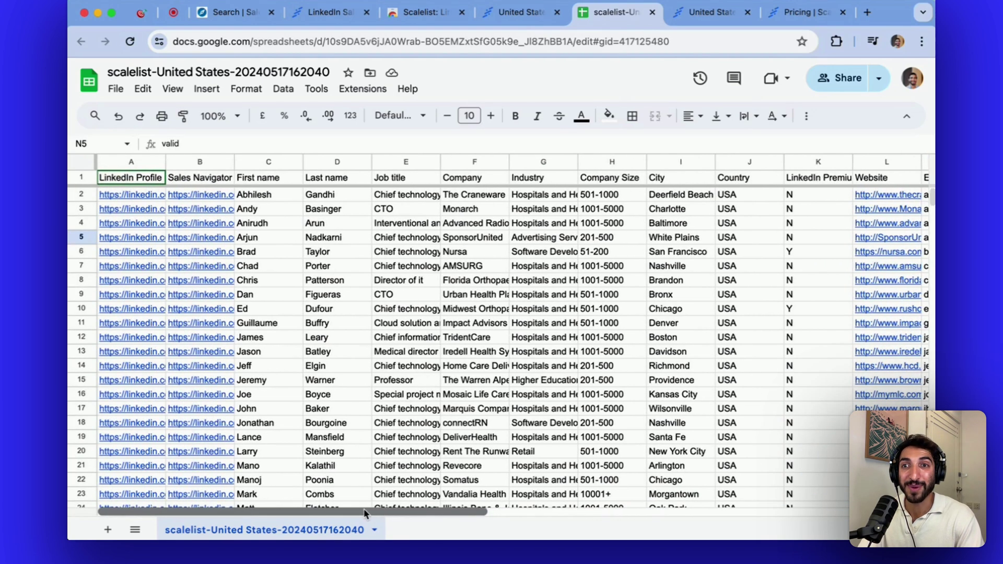